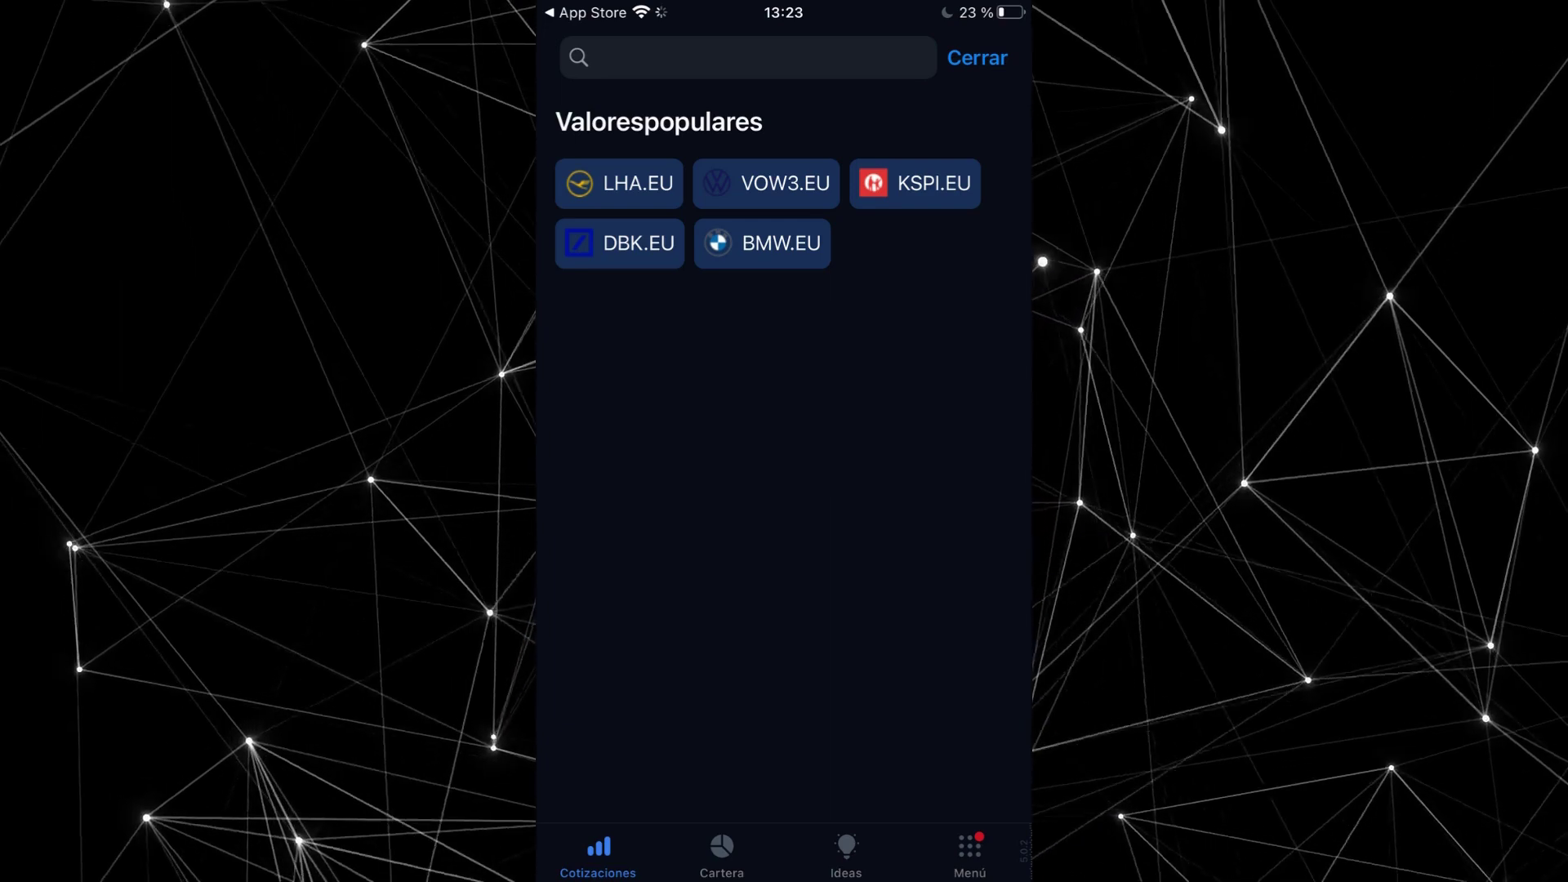
# Search for "Ko", open the KO.US stock and look through its Informe de balance for the current assets figures
pyautogui.click(735, 57)
pyautogui.write('Ko')
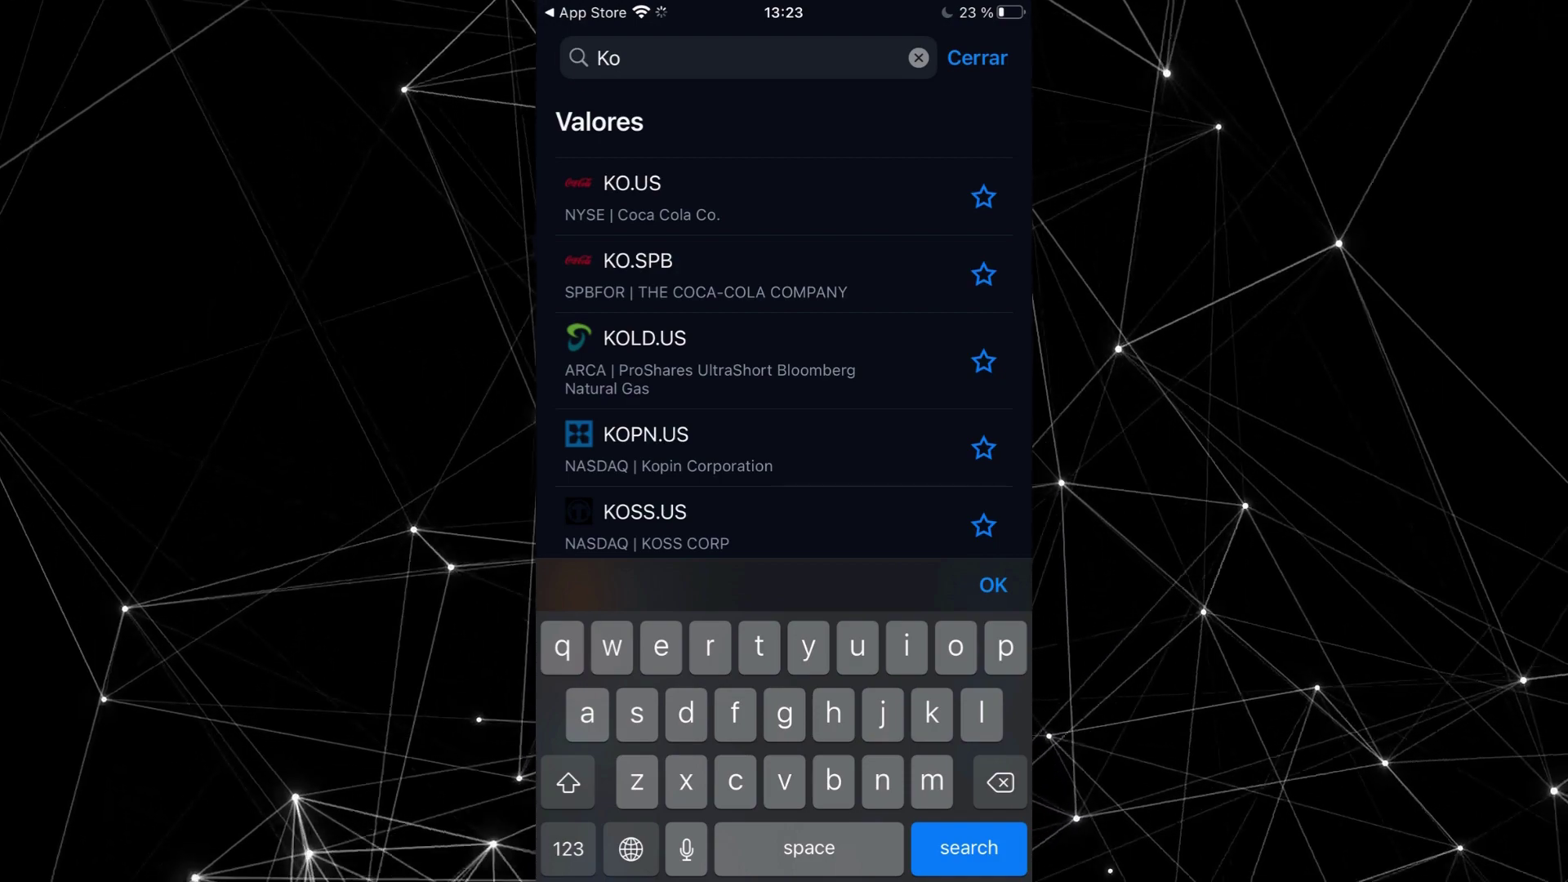
pyautogui.click(633, 196)
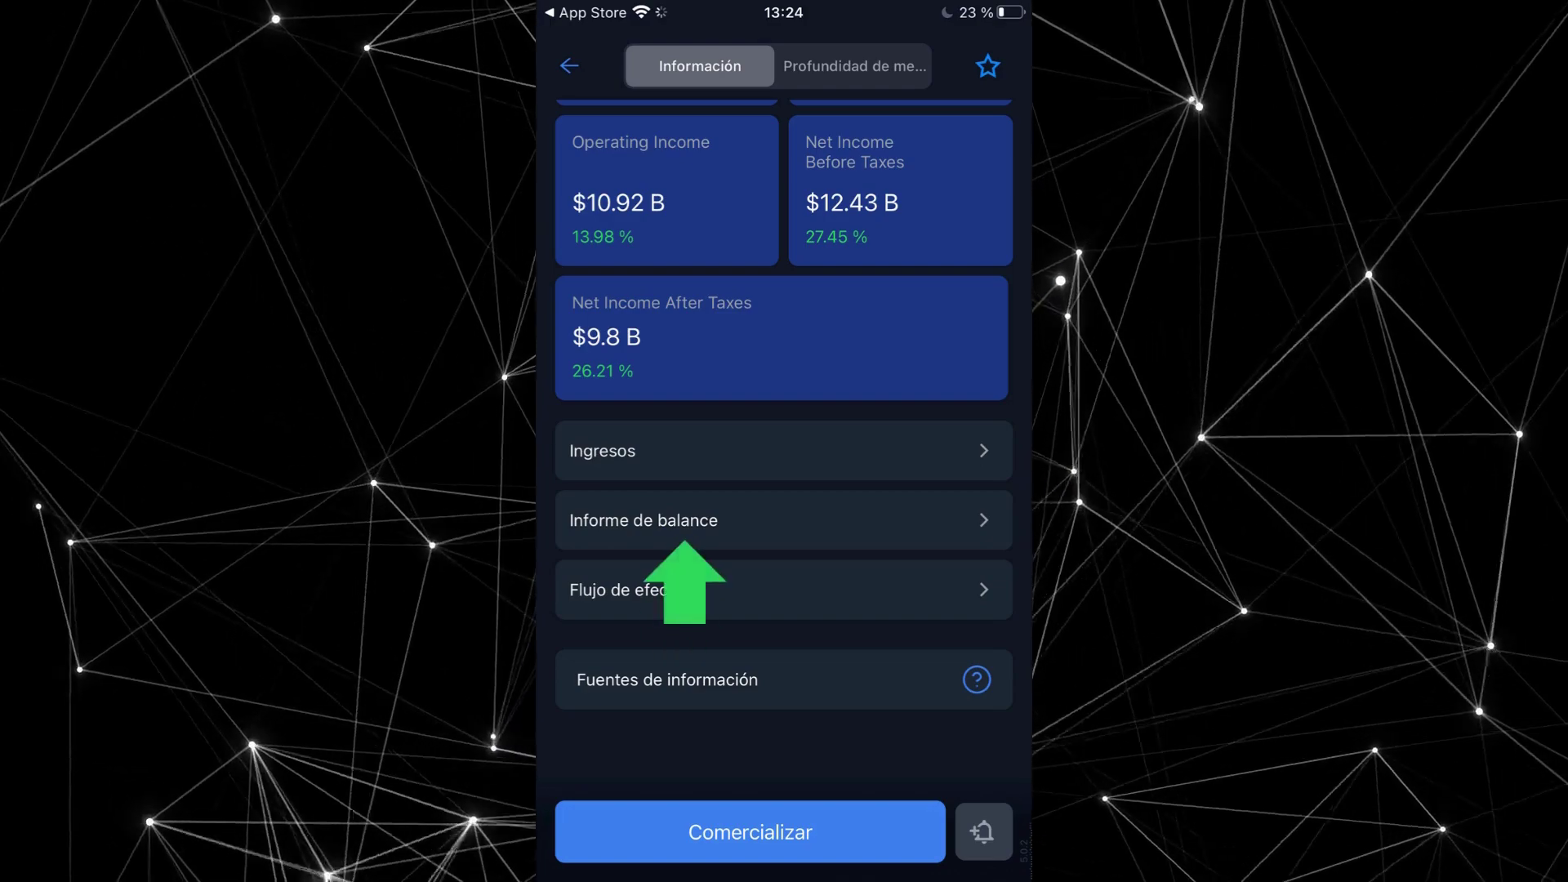
pyautogui.click(643, 520)
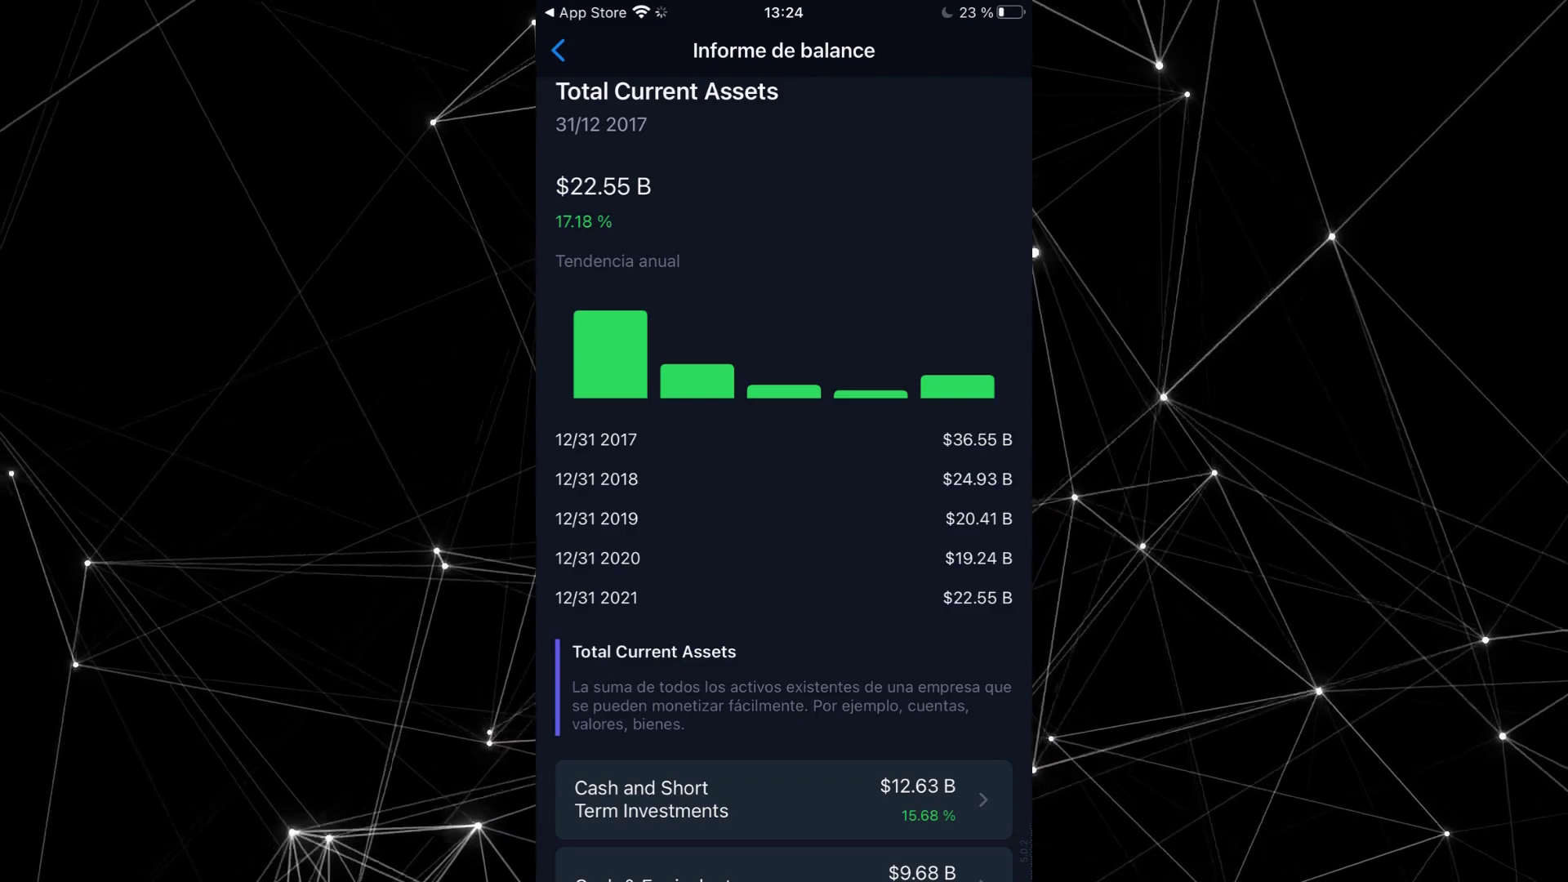
pyautogui.scroll(-7, 784, 490)
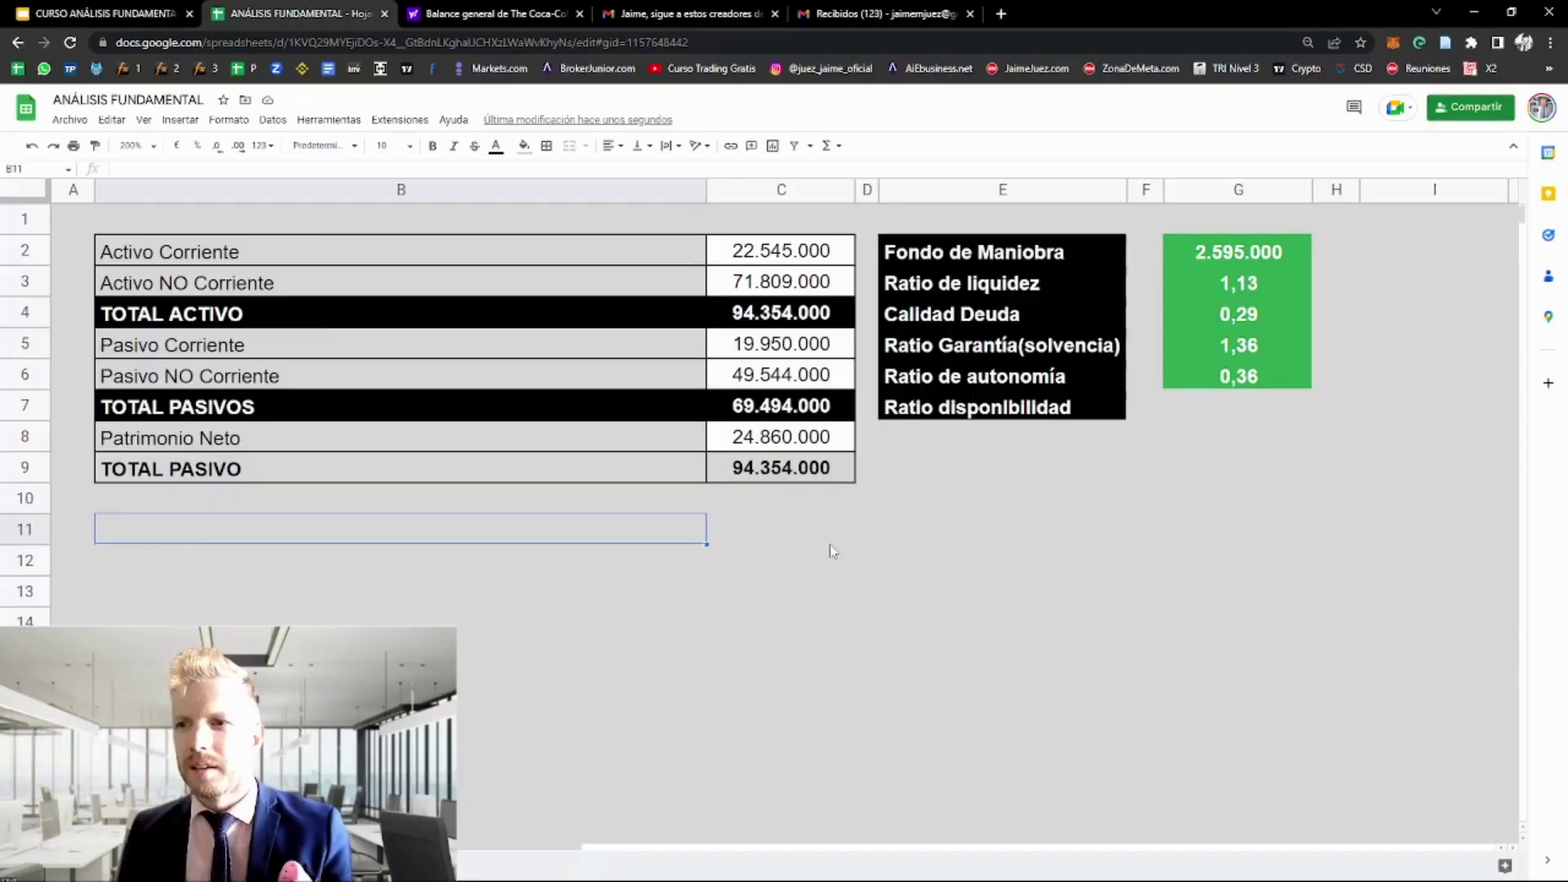
# Fill cell C11 with white
pyautogui.click(751, 527)
pyautogui.click(525, 146)
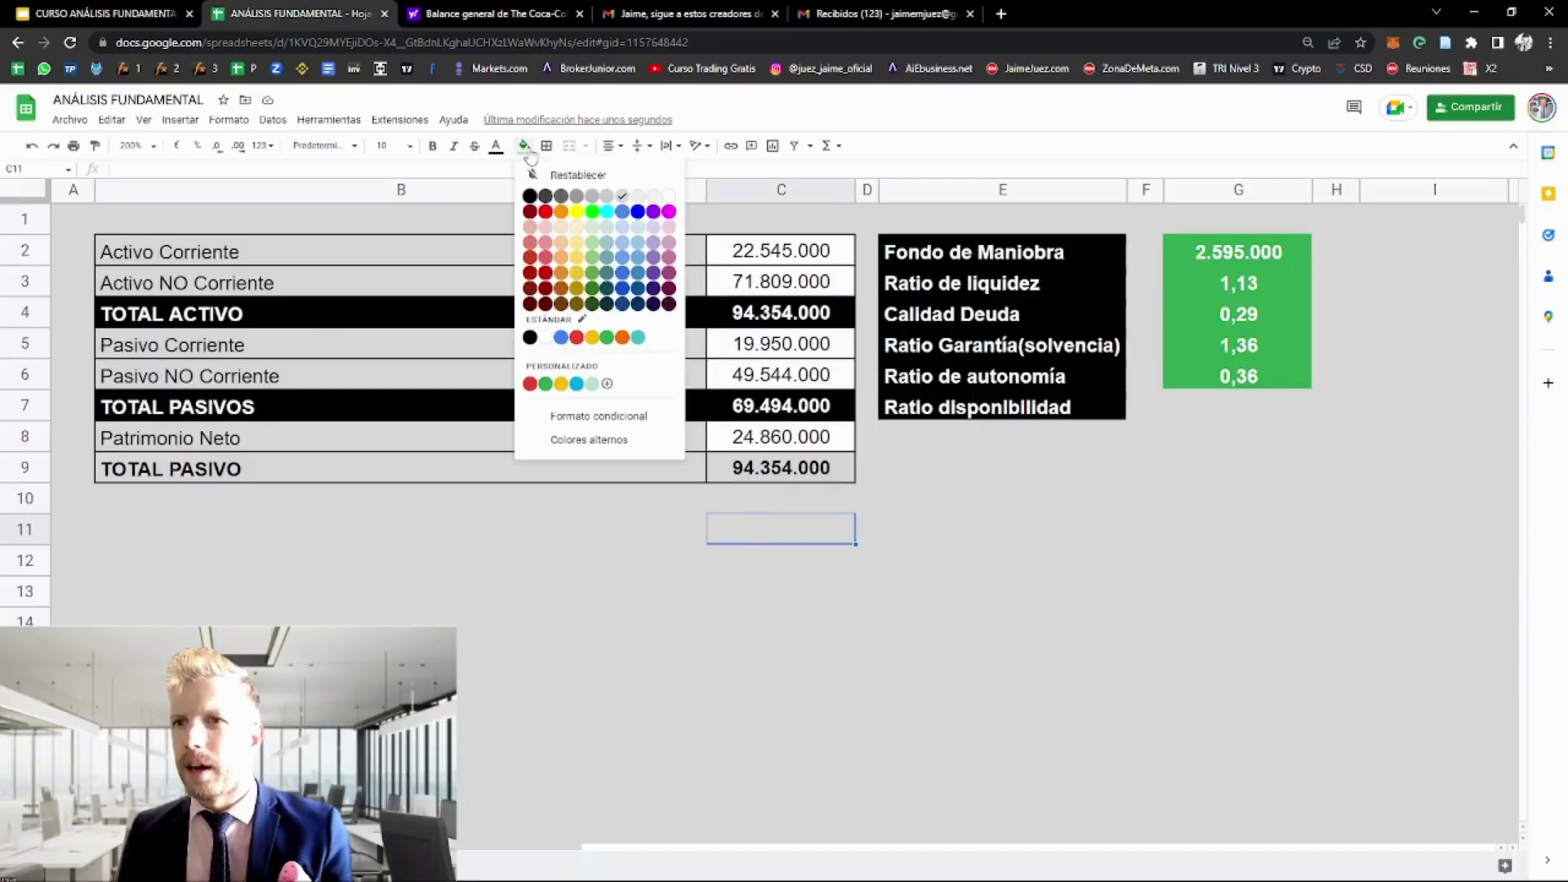
pyautogui.click(669, 196)
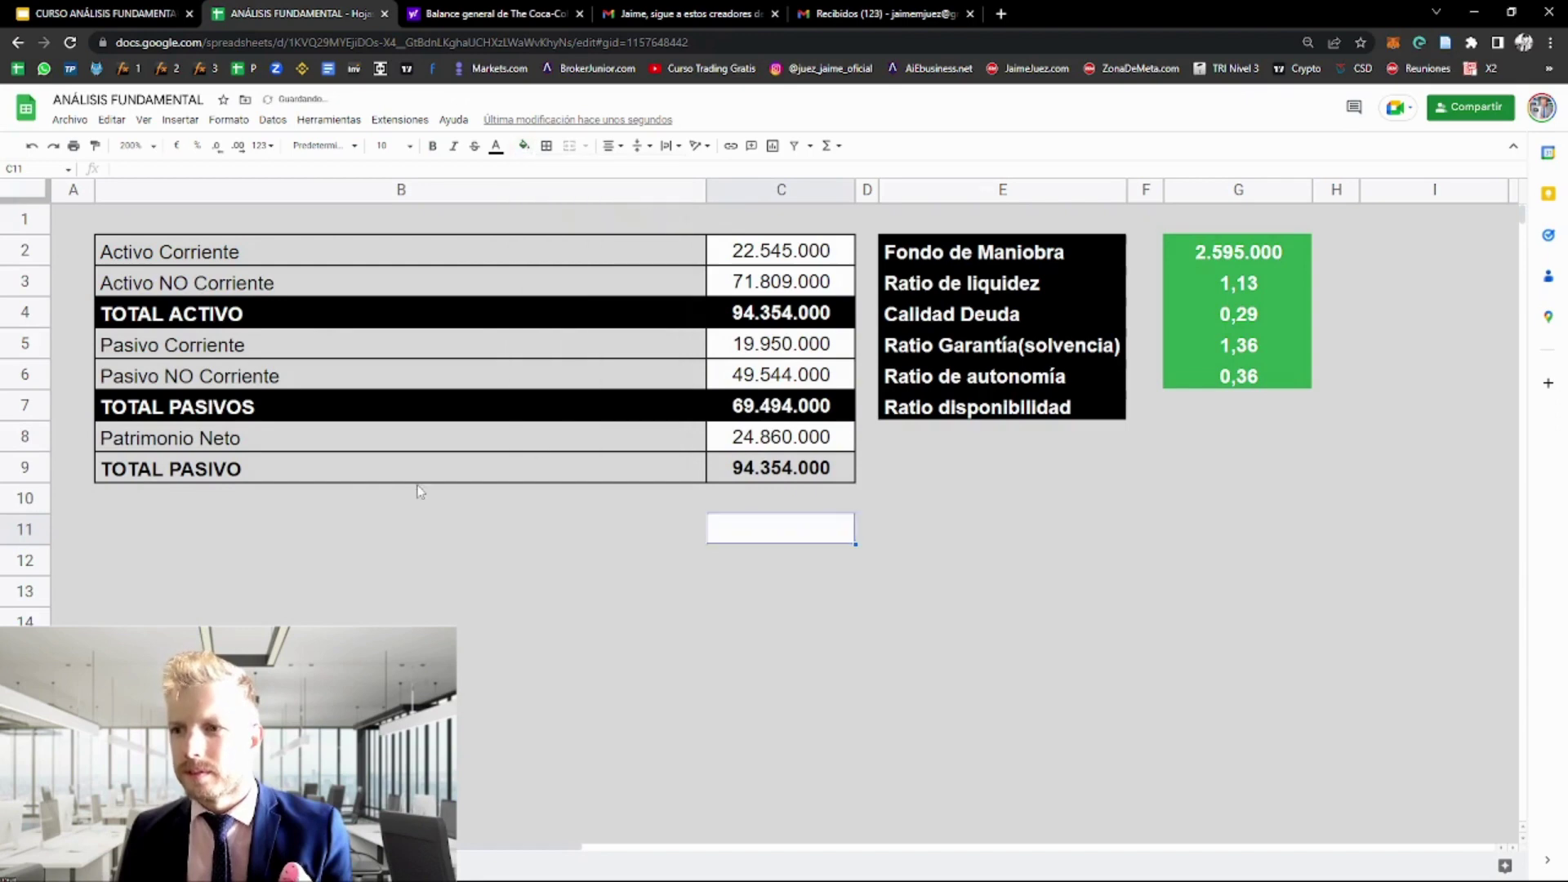
# Enter the label "Efectivo total" in cell B11 and the amount 12.625.000 in cell C11
pyautogui.click(247, 532)
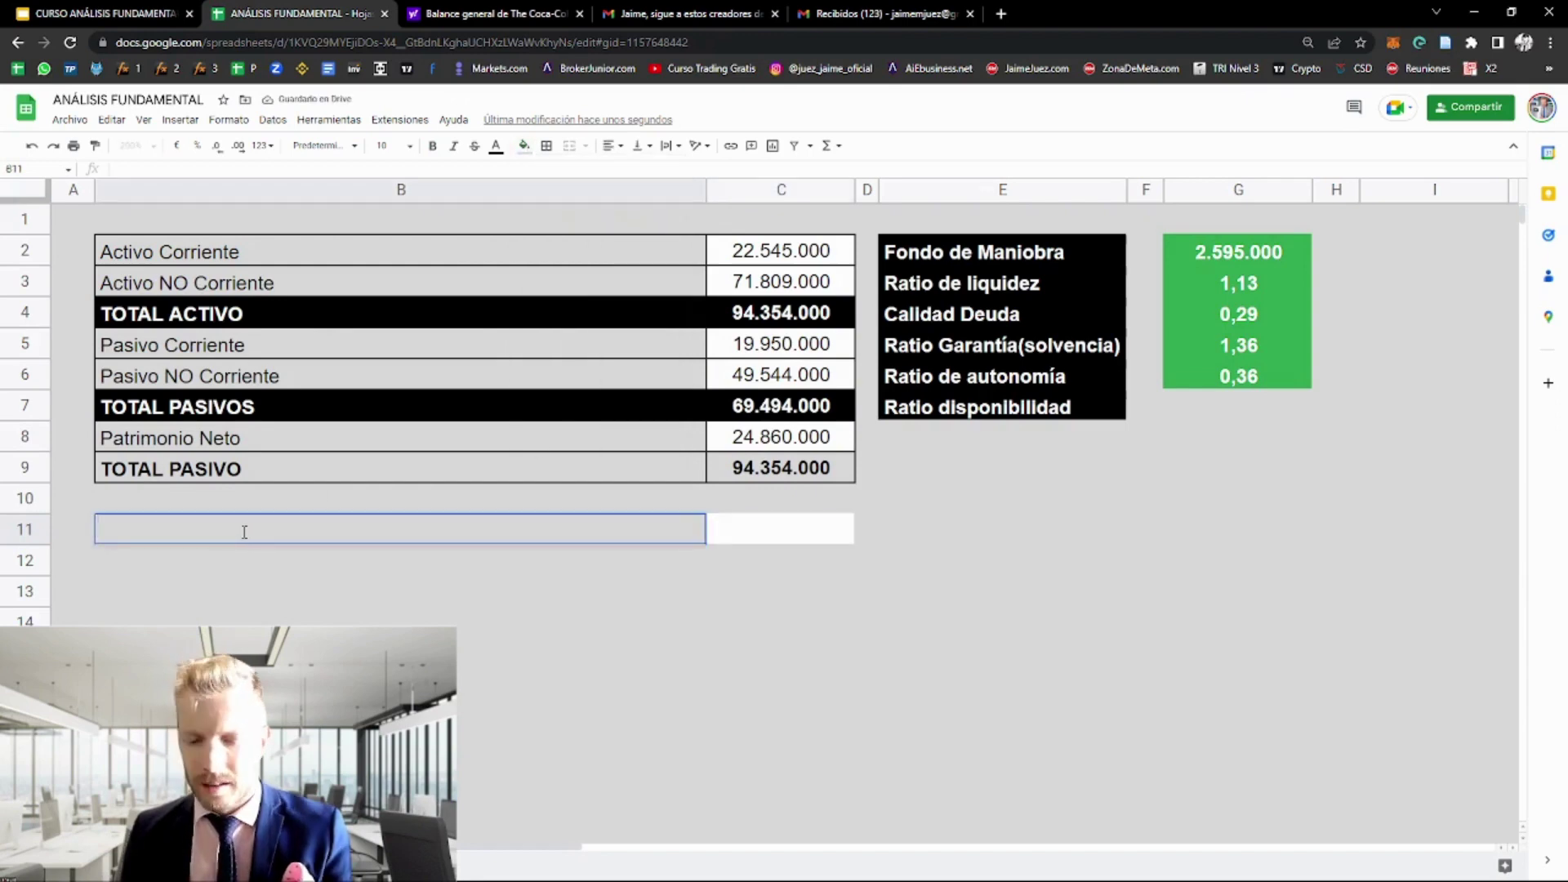
pyautogui.write('Efectivo')
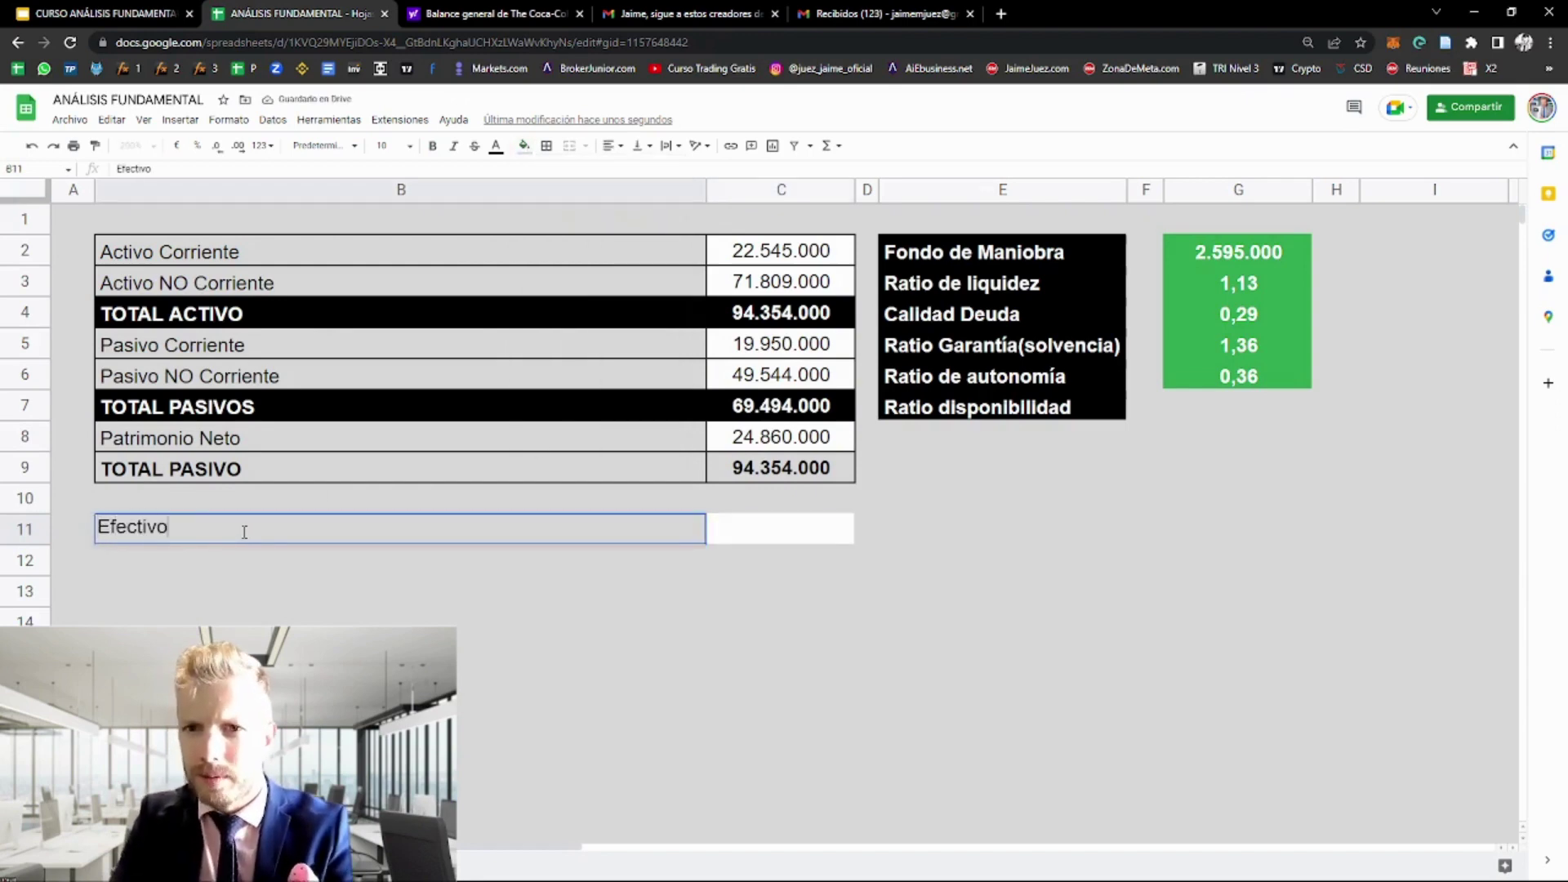
pyautogui.write(' total')
pyautogui.press('Tab')
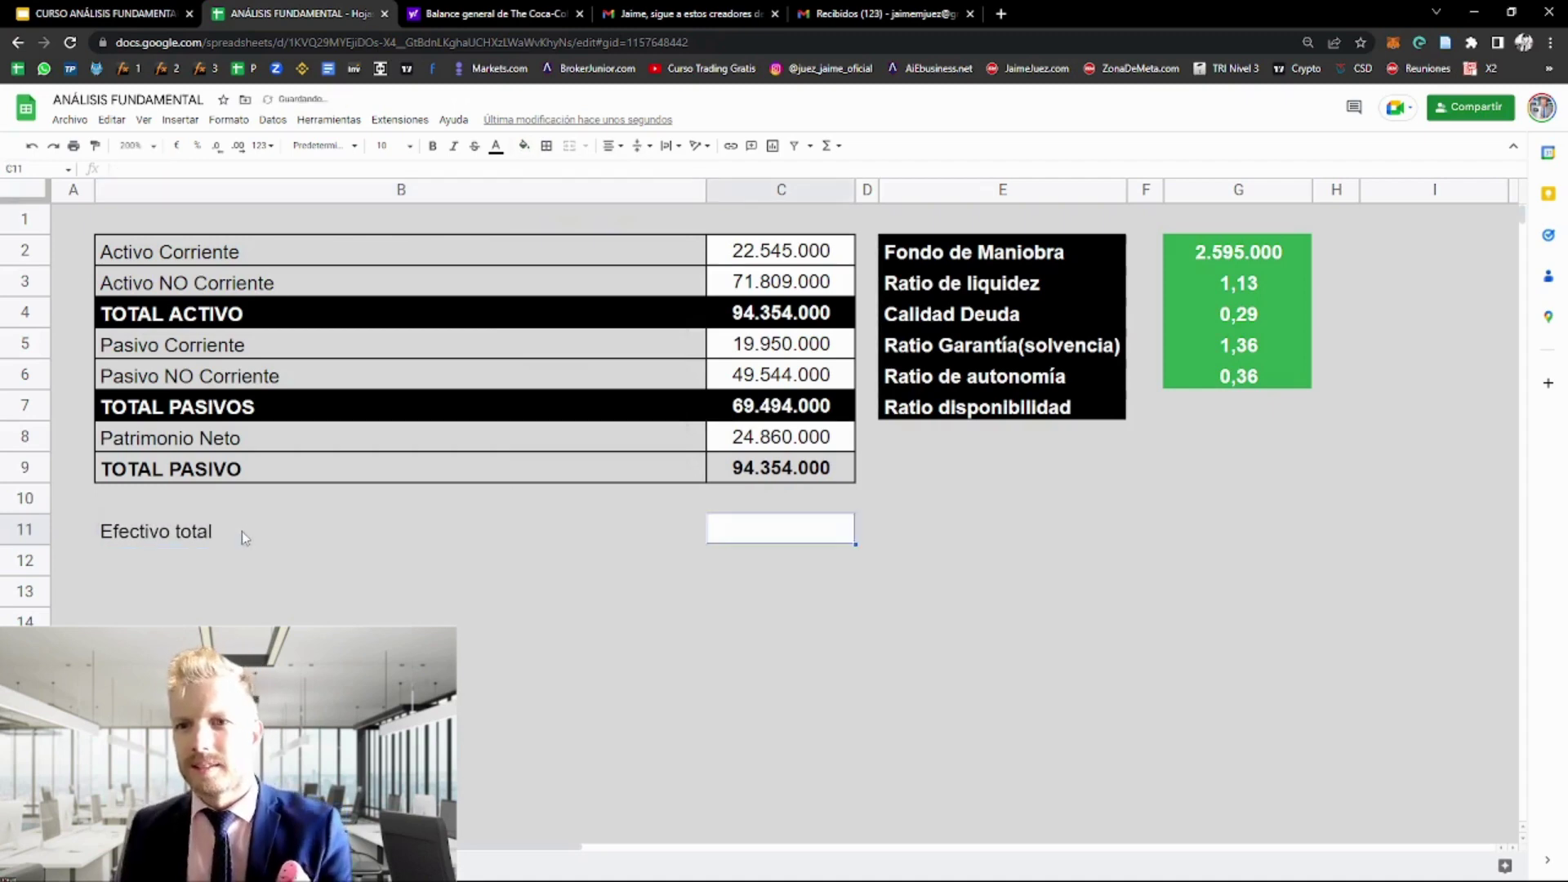
pyautogui.doubleClick(737, 530)
pyautogui.write('12.625.000')
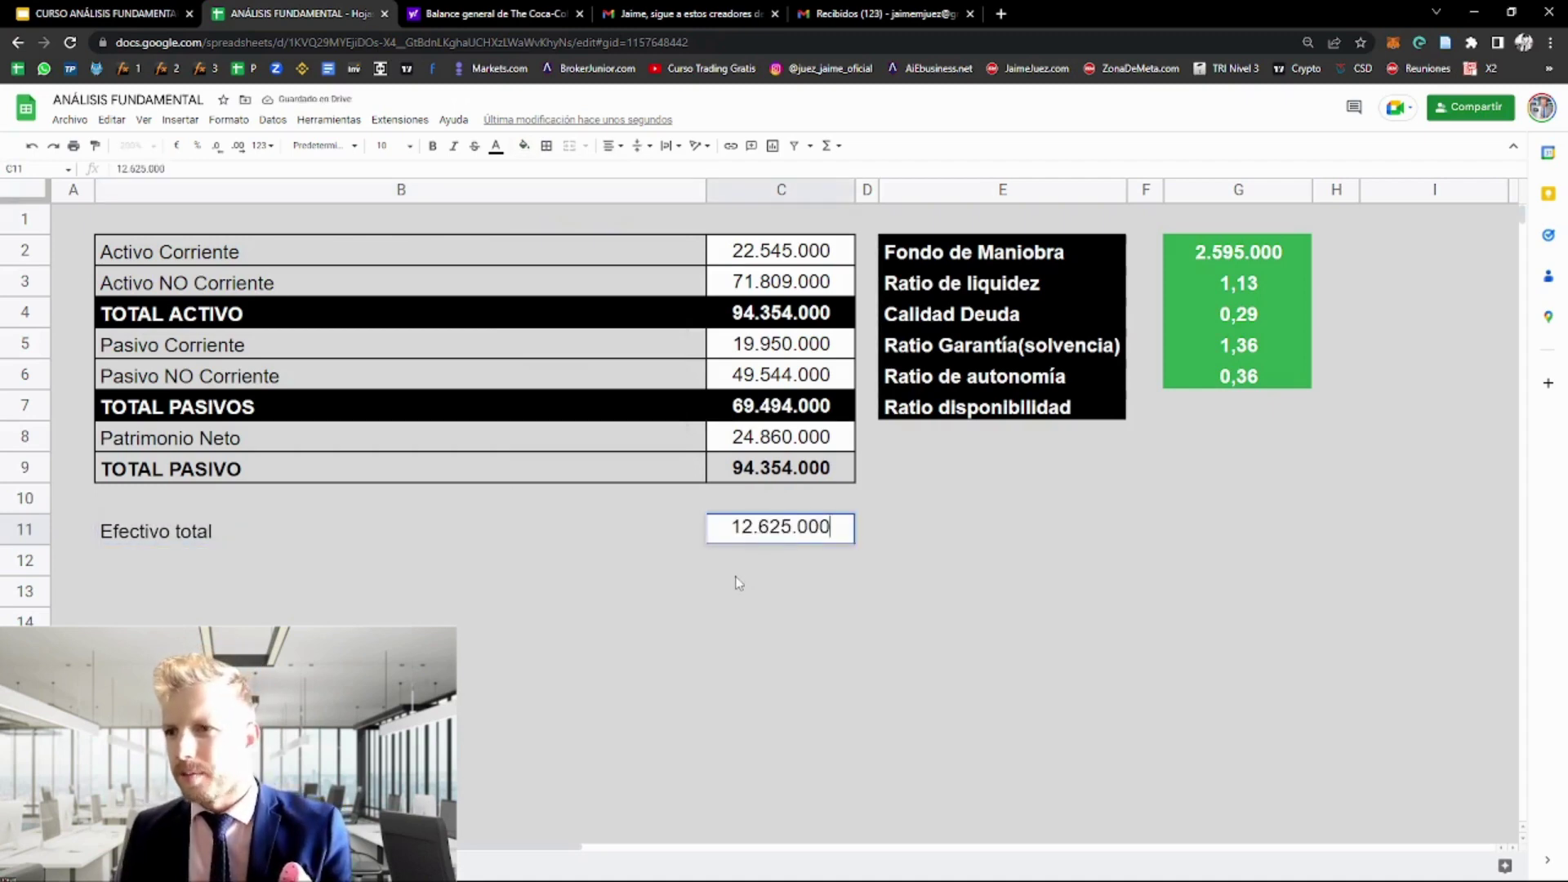
pyautogui.click(743, 586)
# Apply all borders to the Efectivo total row, cells B11:C11
pyautogui.moveTo(340, 532); pyautogui.dragTo(784, 530)
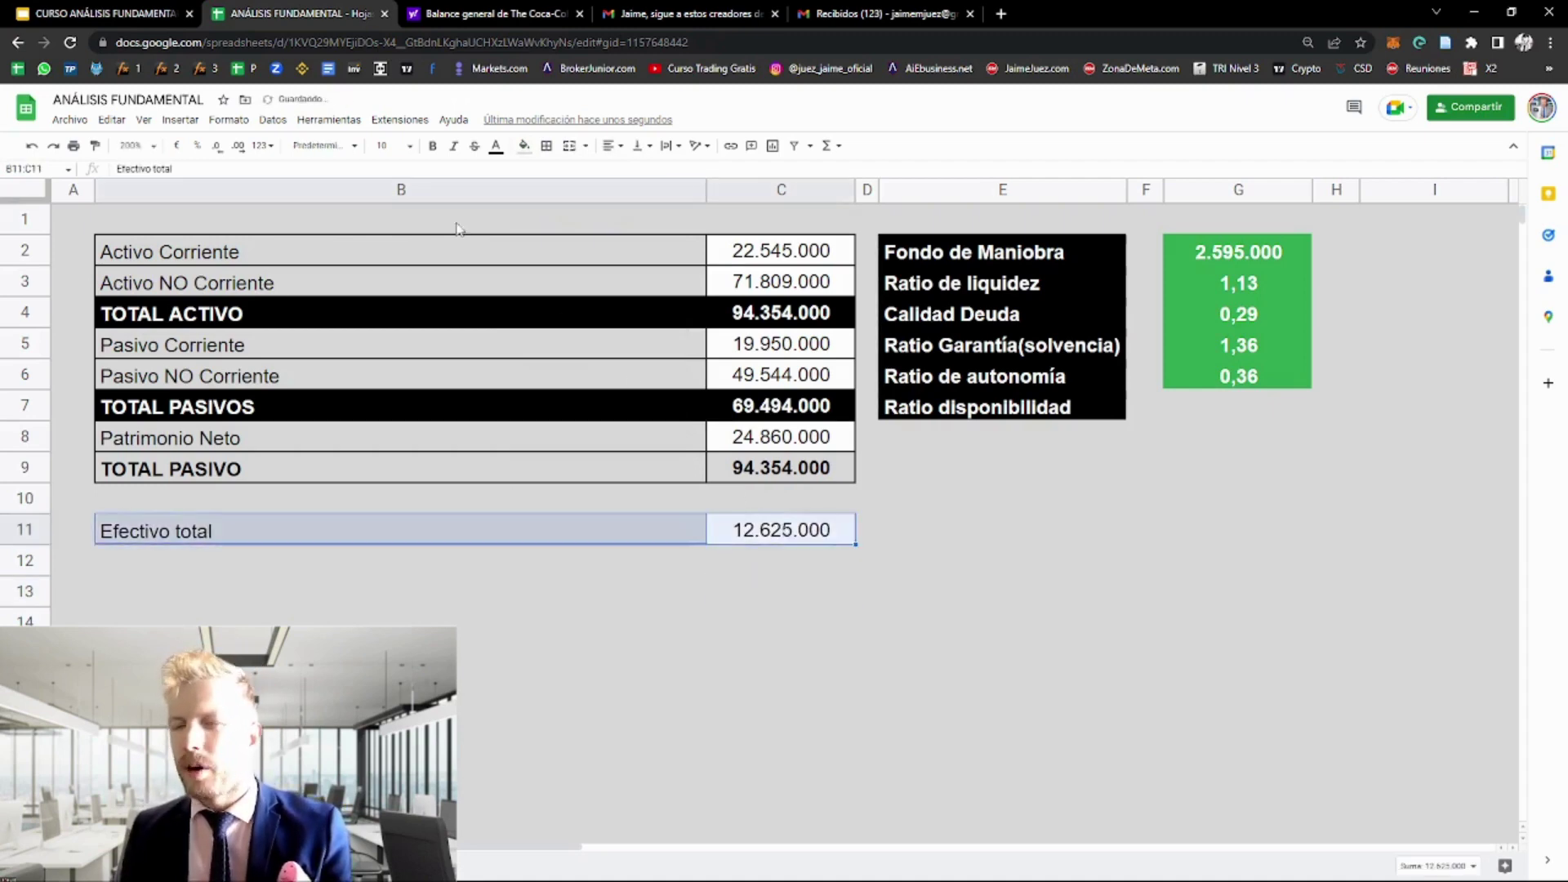
pyautogui.click(546, 145)
pyautogui.click(551, 173)
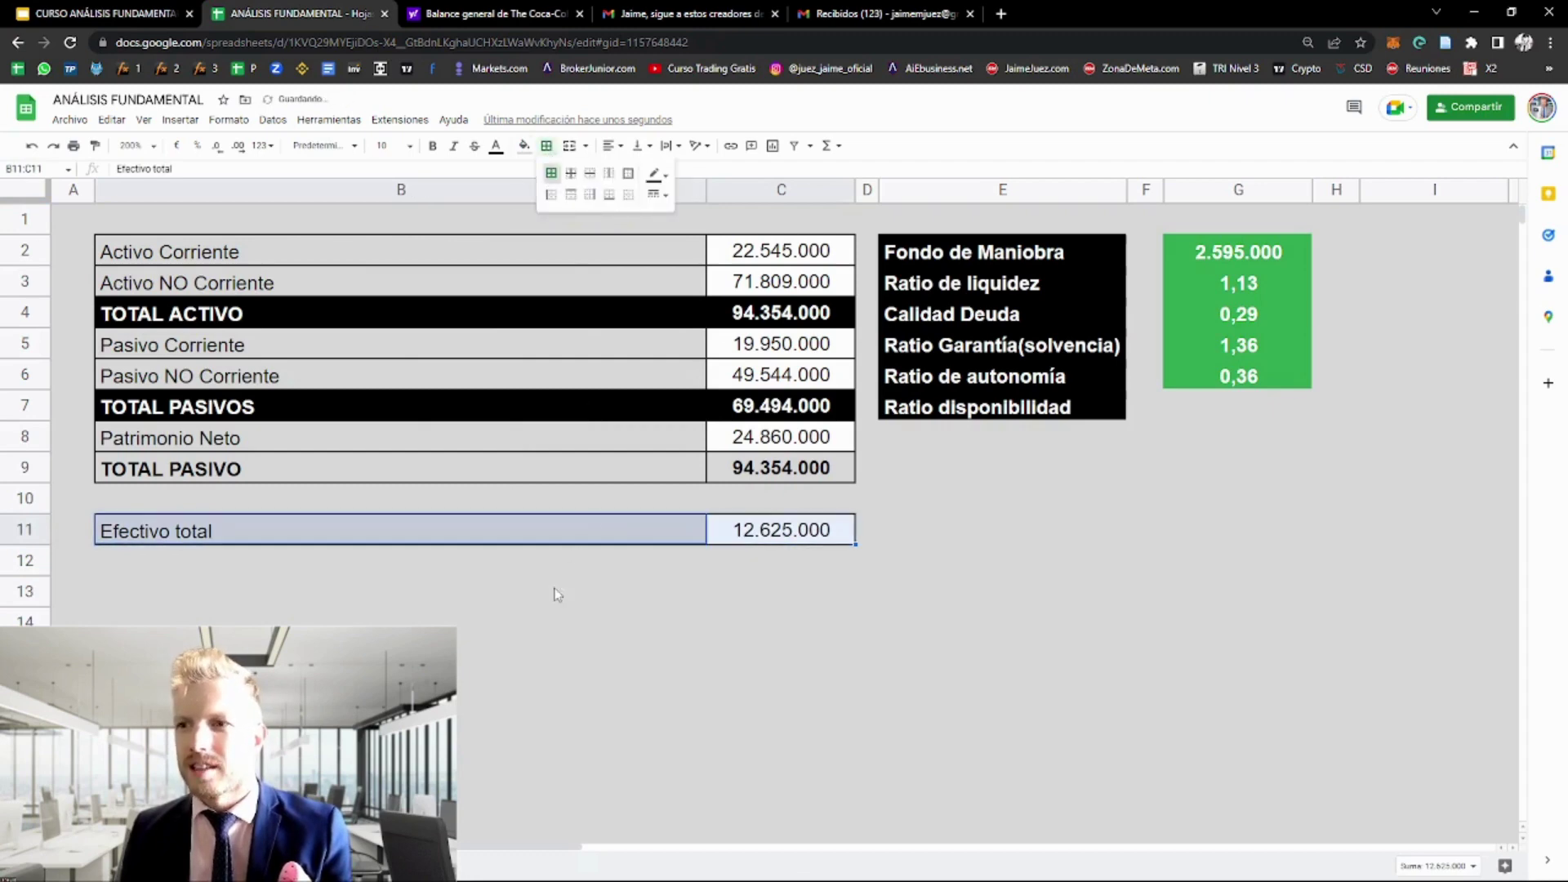
pyautogui.click(558, 593)
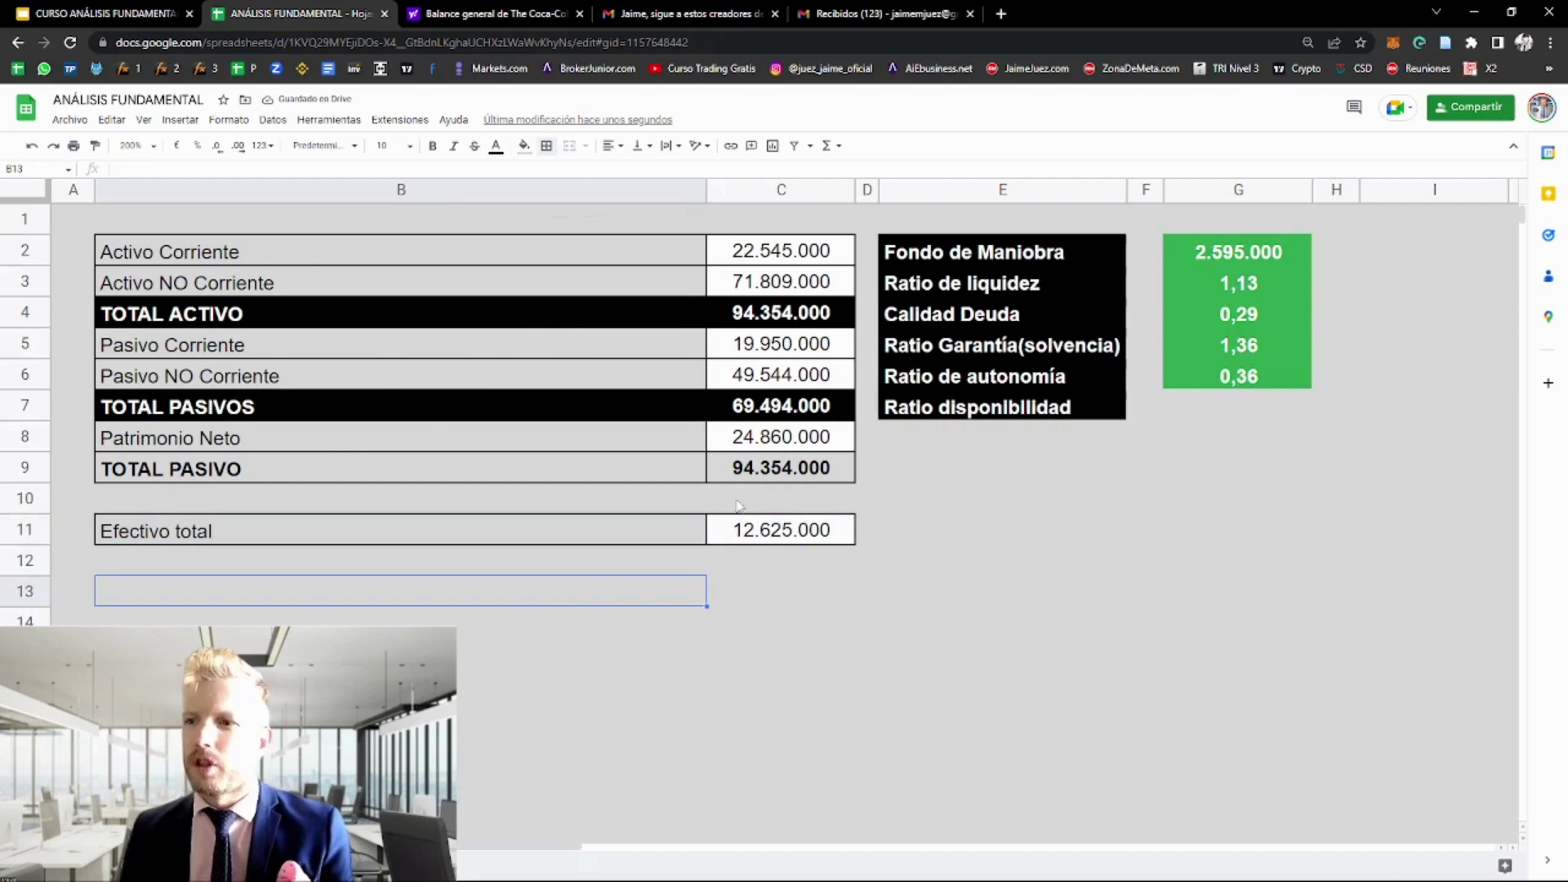
# Calculate the Ratio disponibilidad in cell G7 by dividing Efectivo total by Pasivo Corriente with the formula +C11/C5
pyautogui.click(519, 542)
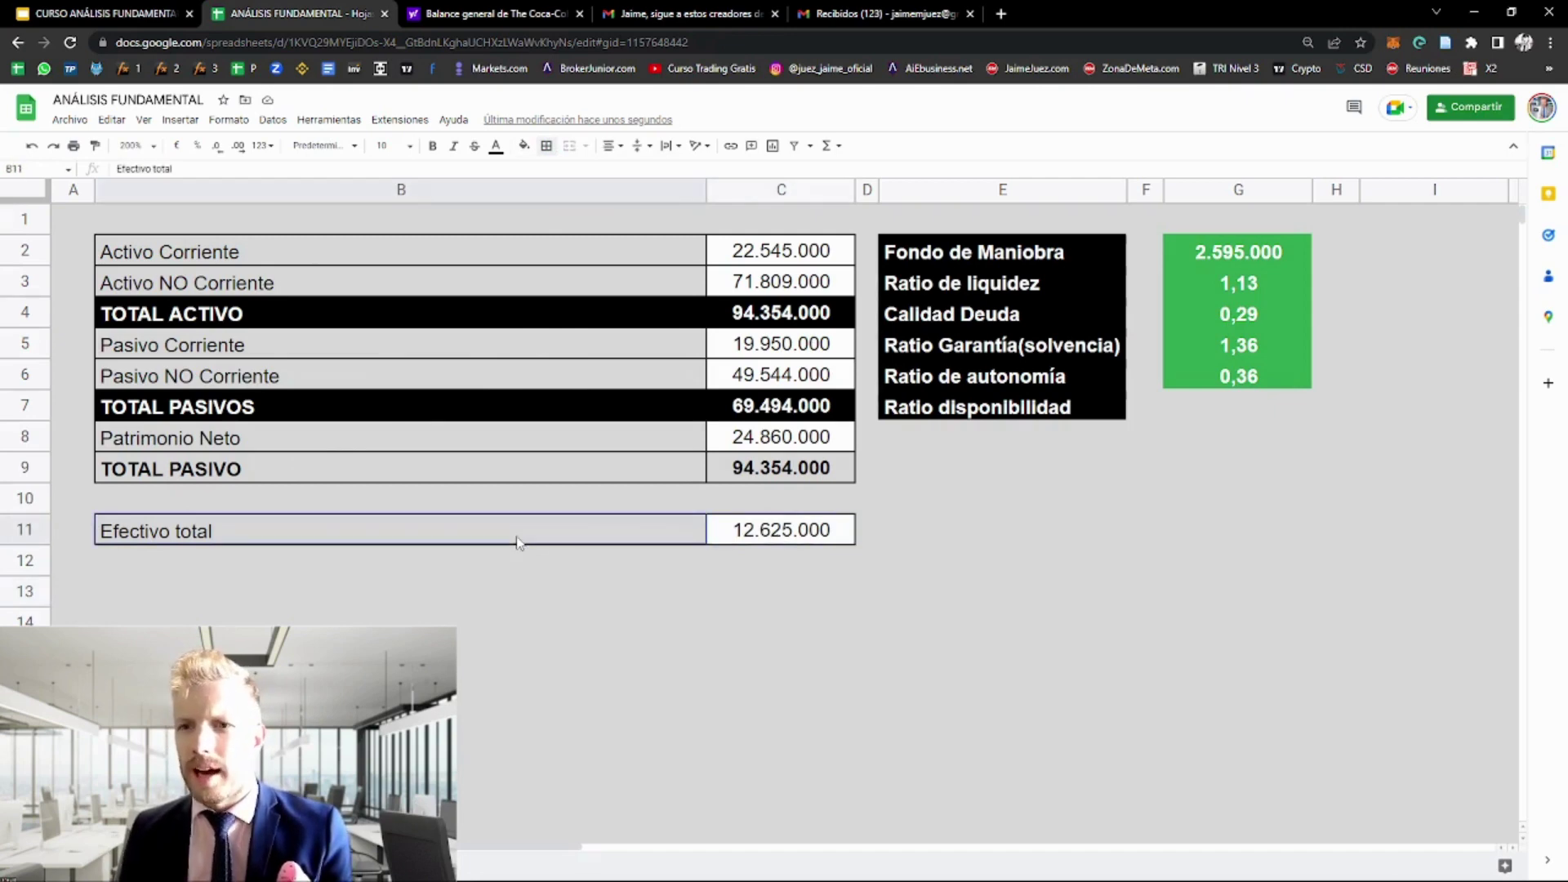
pyautogui.click(821, 532)
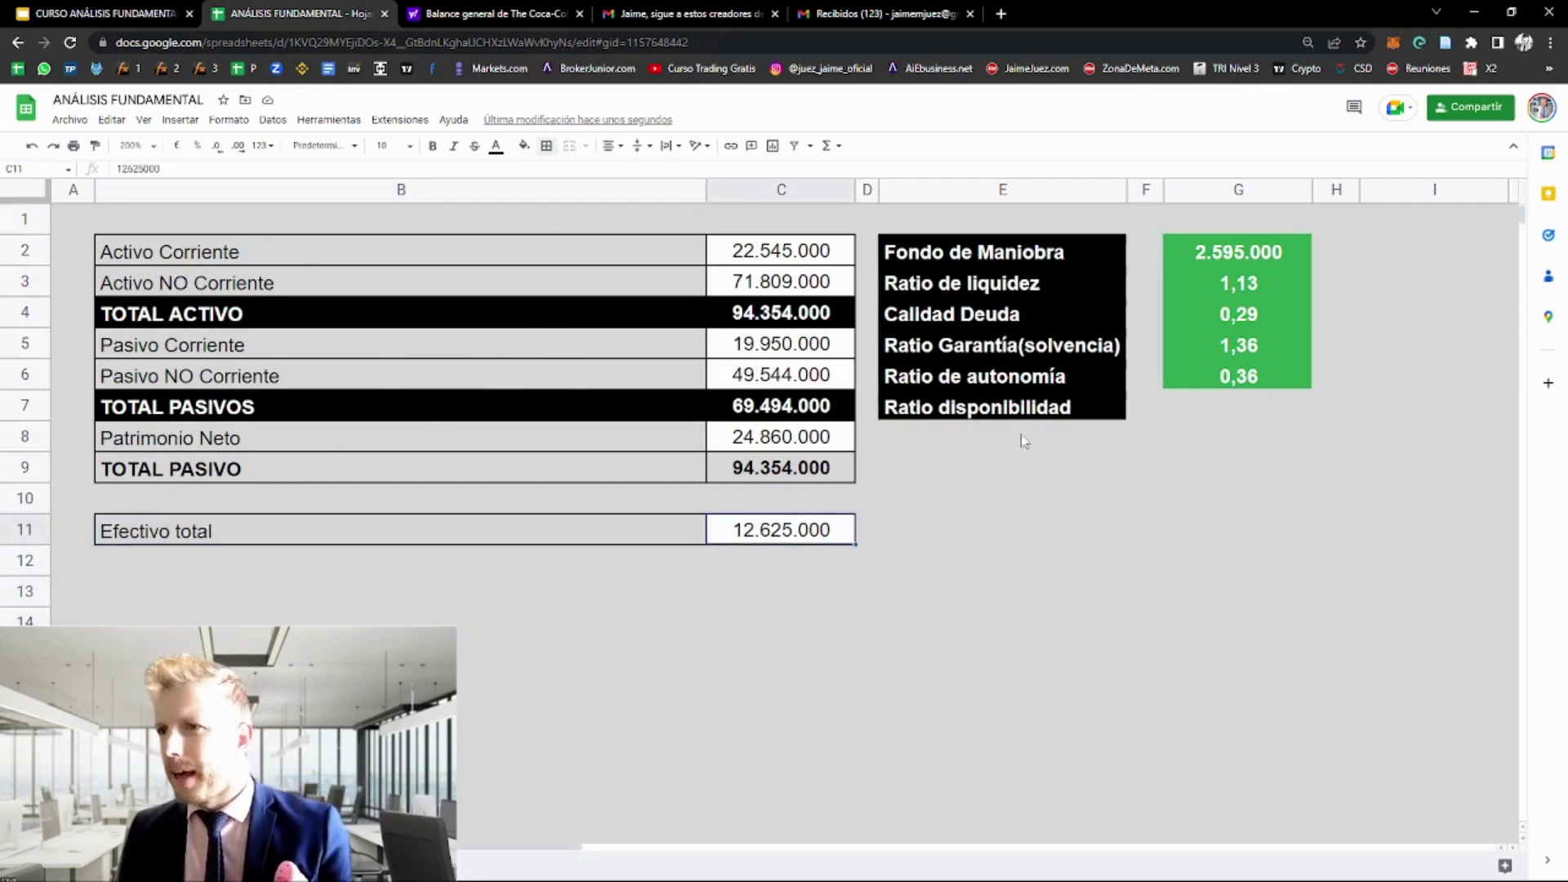
pyautogui.moveTo(1076, 407)
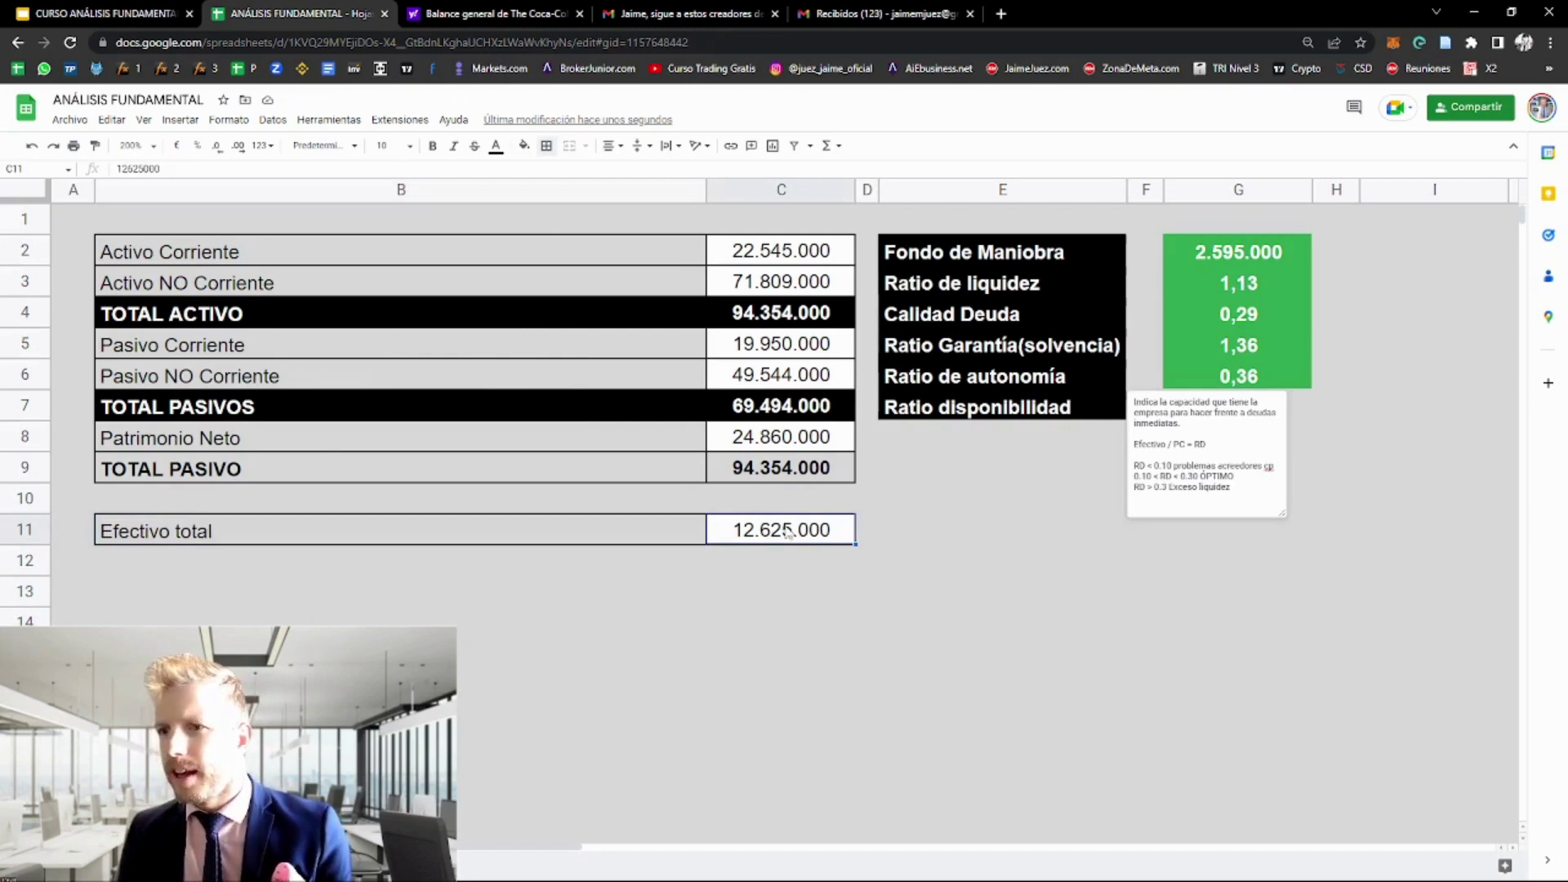
pyautogui.click(1229, 413)
pyautogui.write('+')
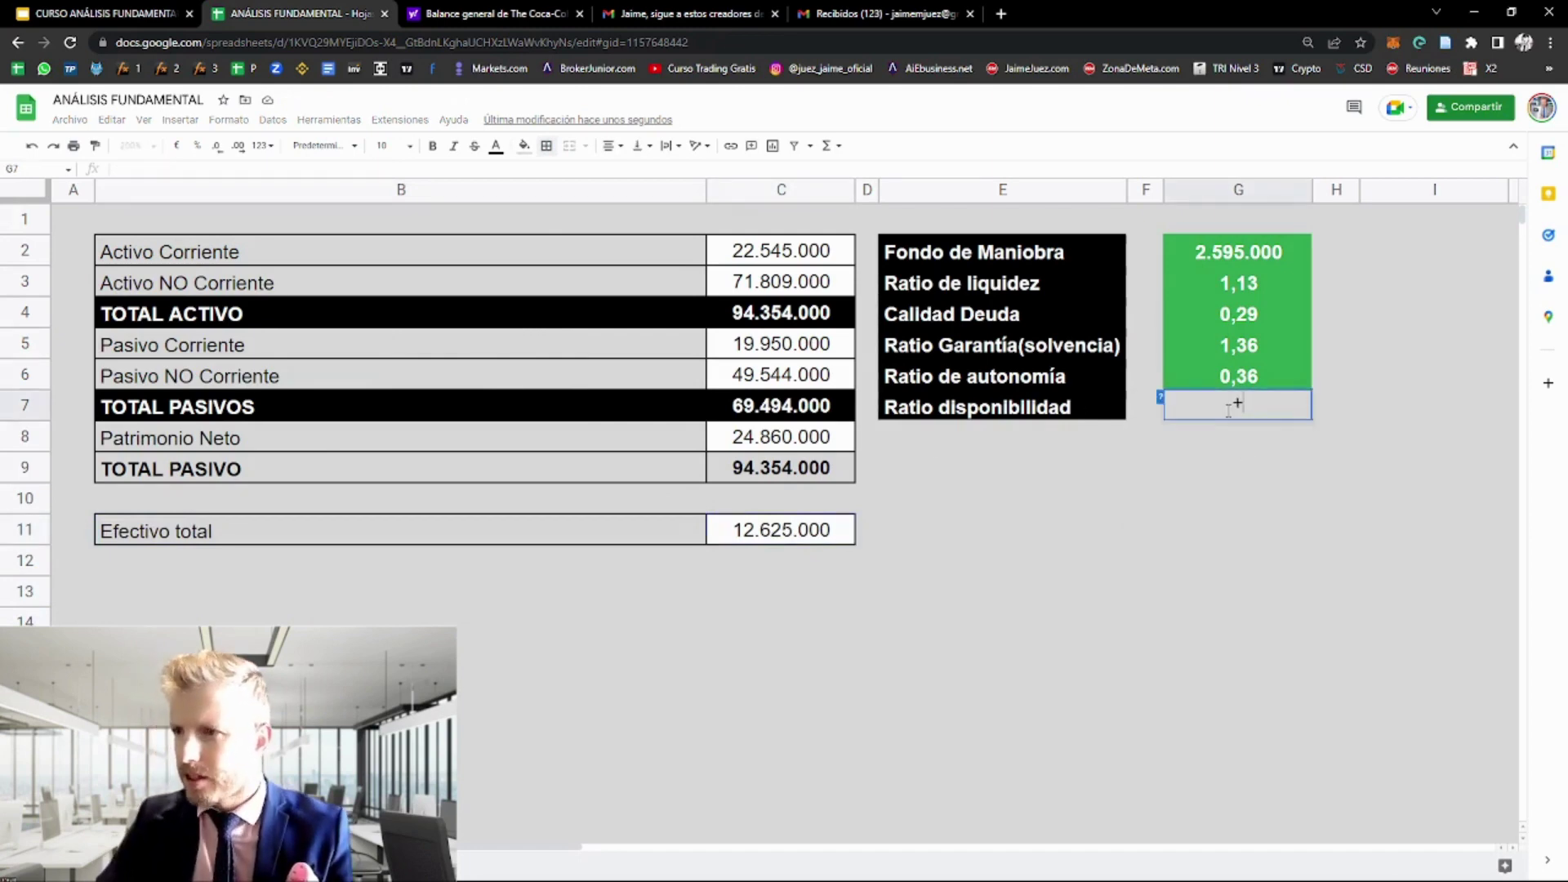
pyautogui.click(797, 530)
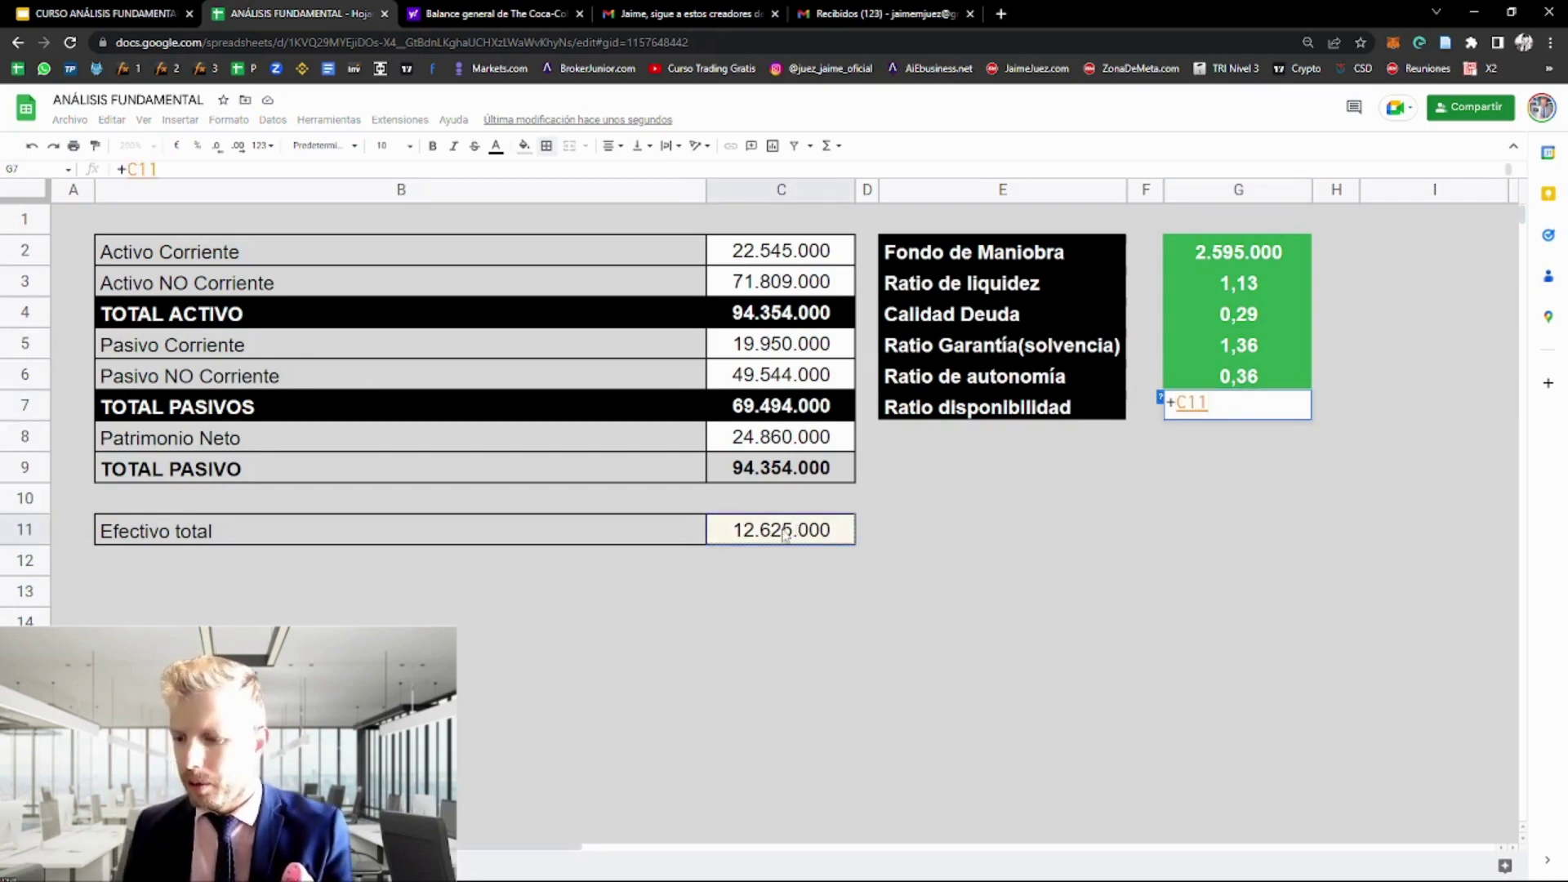
pyautogui.write('/')
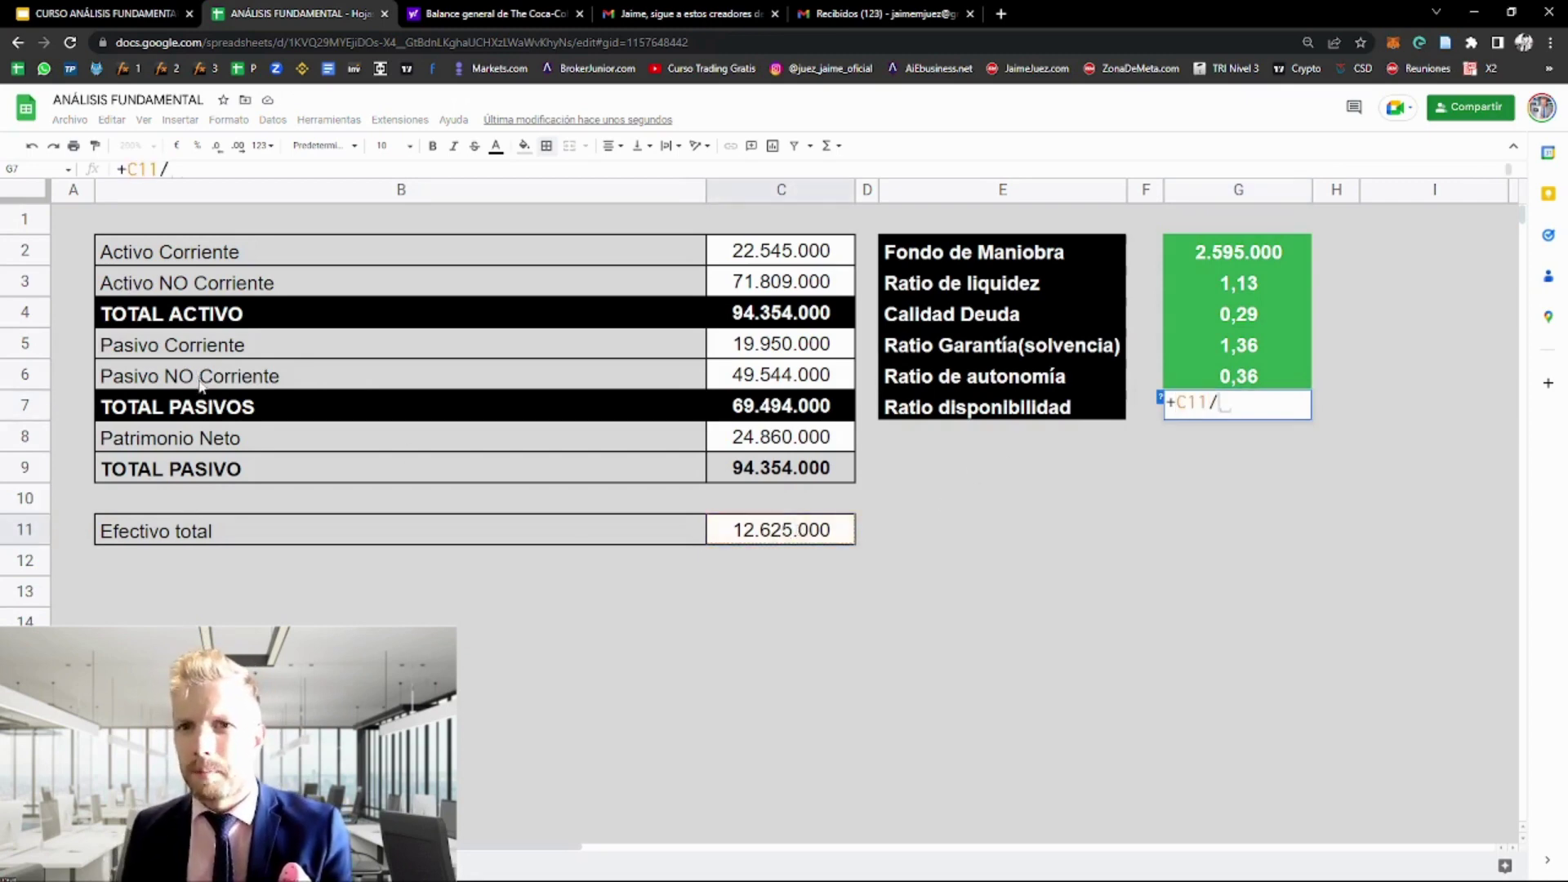
pyautogui.click(758, 354)
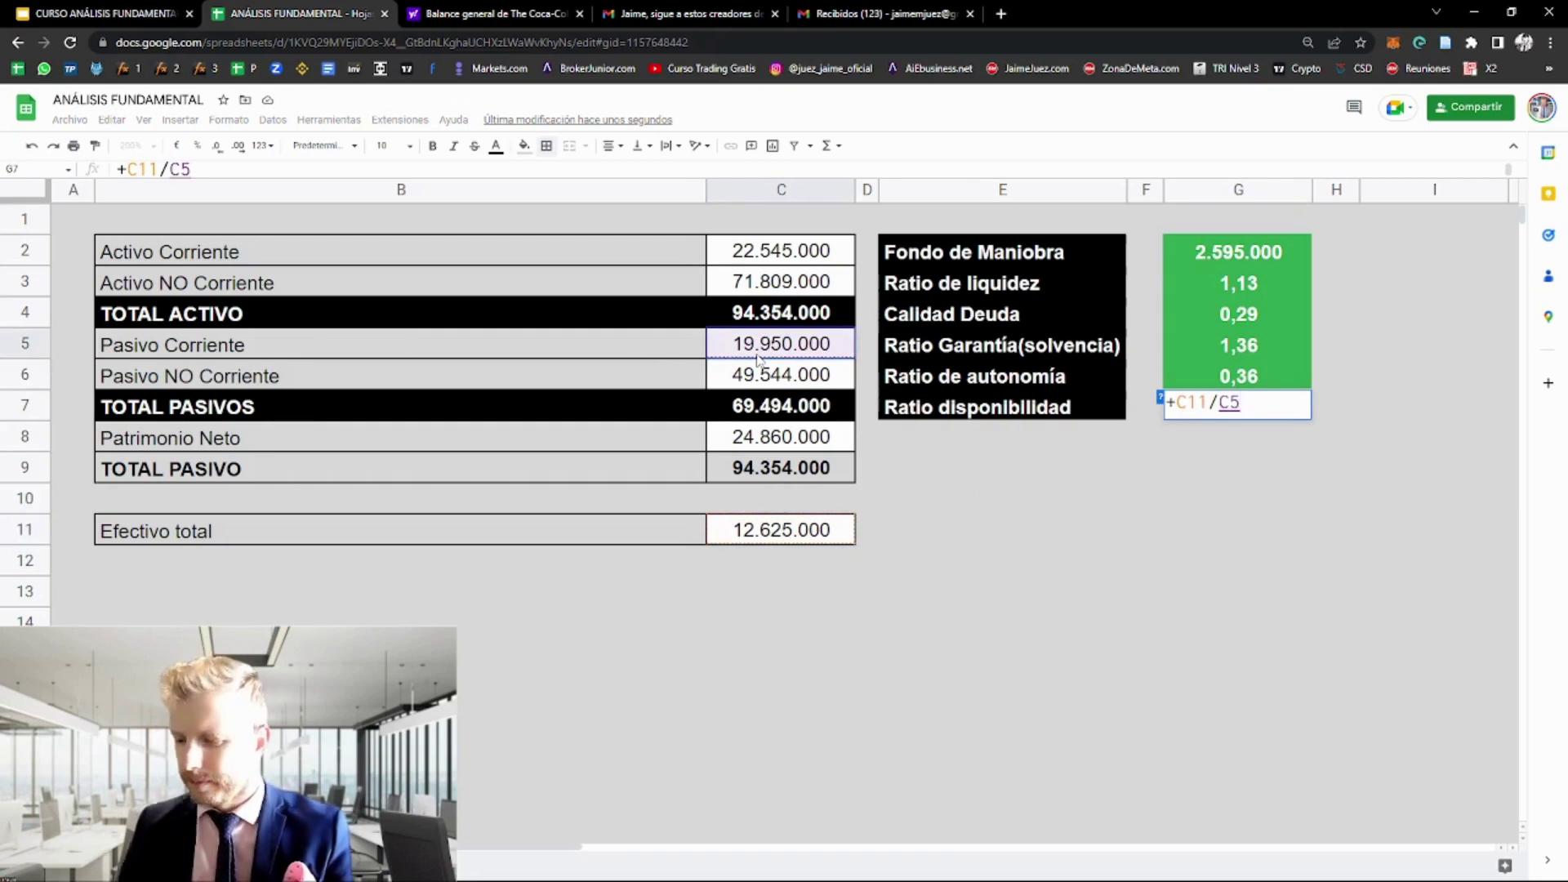
pyautogui.press('Return')
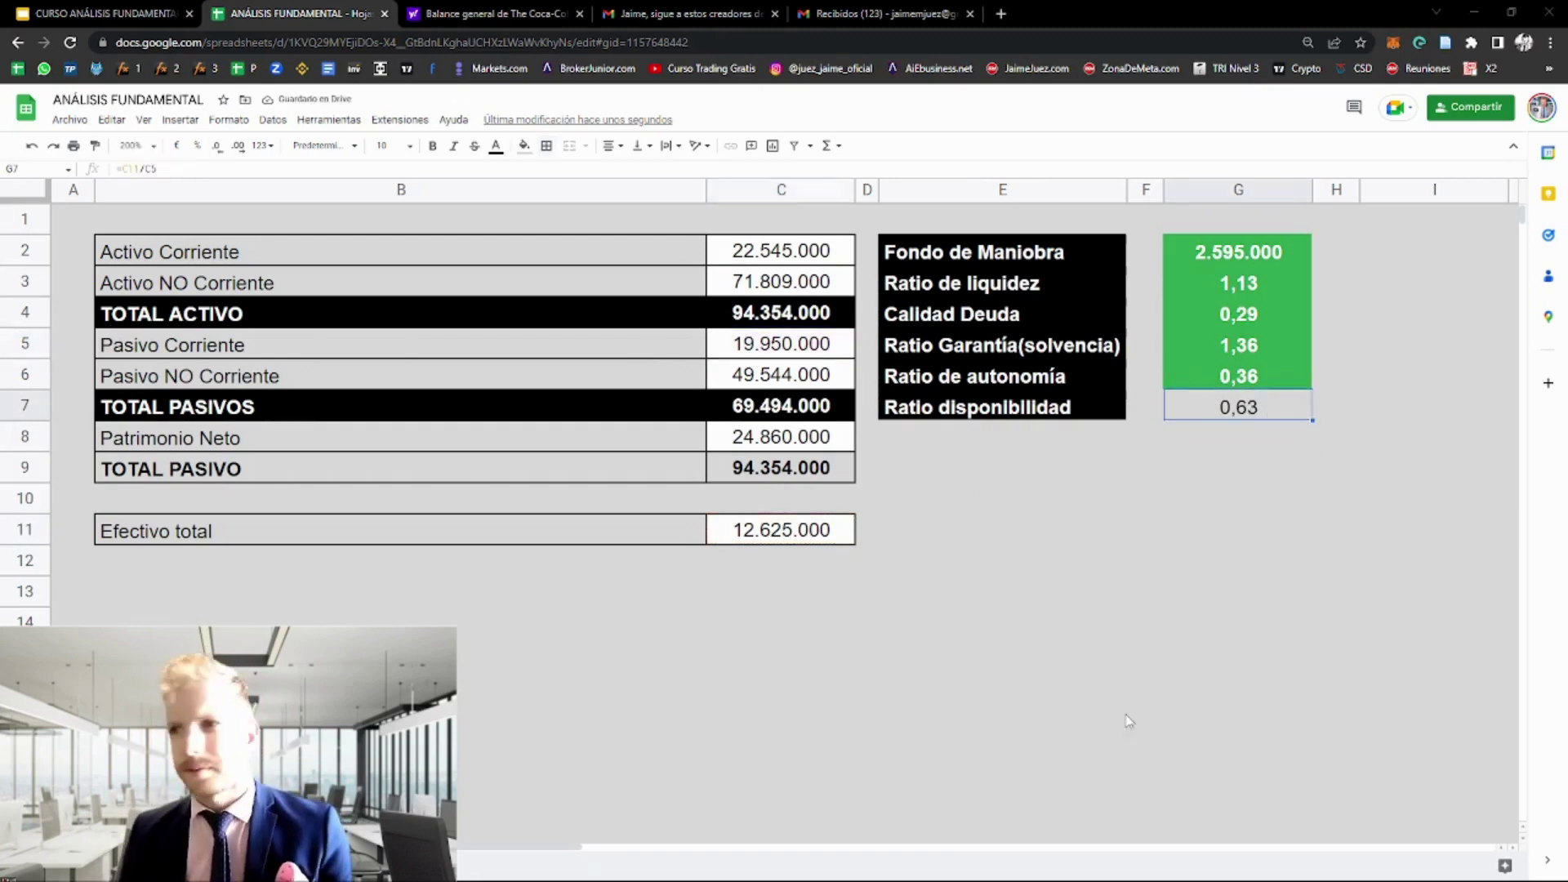
# Start a conditional formatting rule for the Ratio disponibilidad value in G7 and give it a red fill
pyautogui.rightClick(1282, 414)
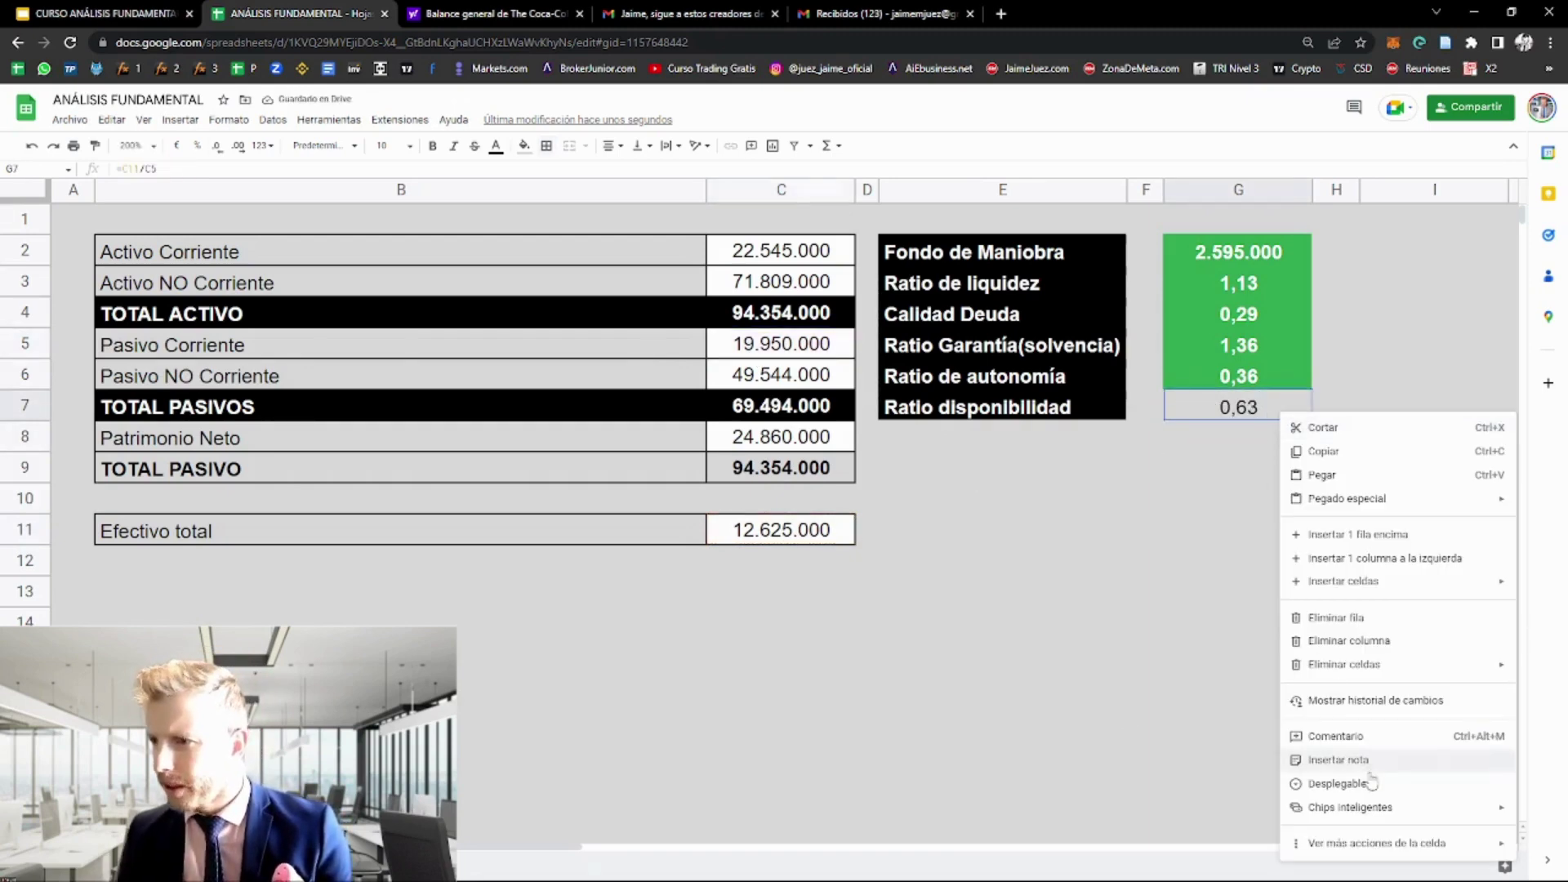
pyautogui.moveTo(1352, 857)
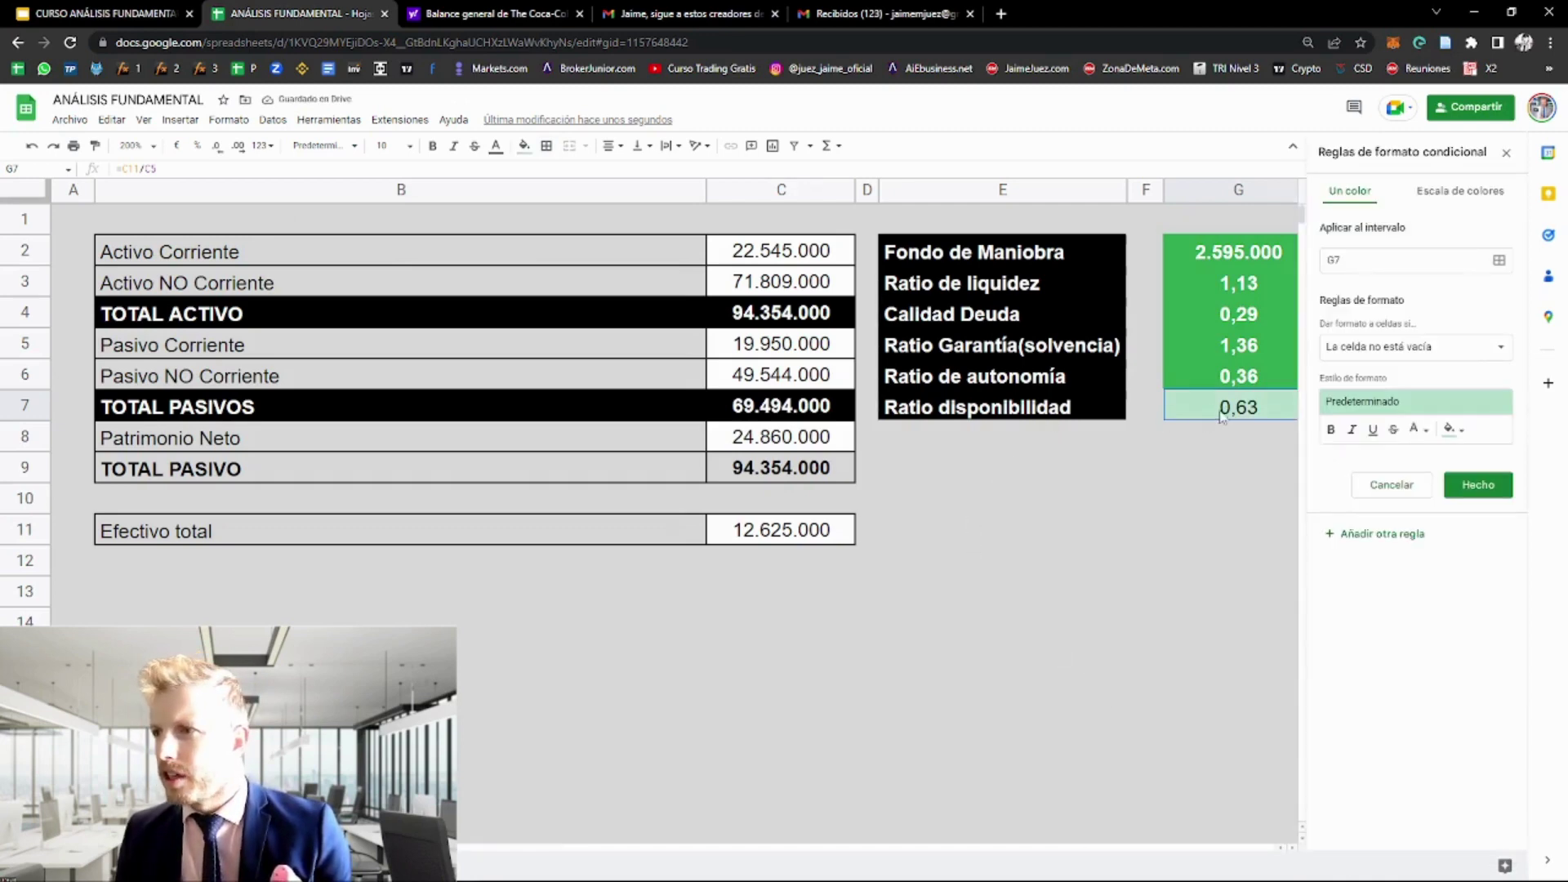
pyautogui.moveTo(1086, 418)
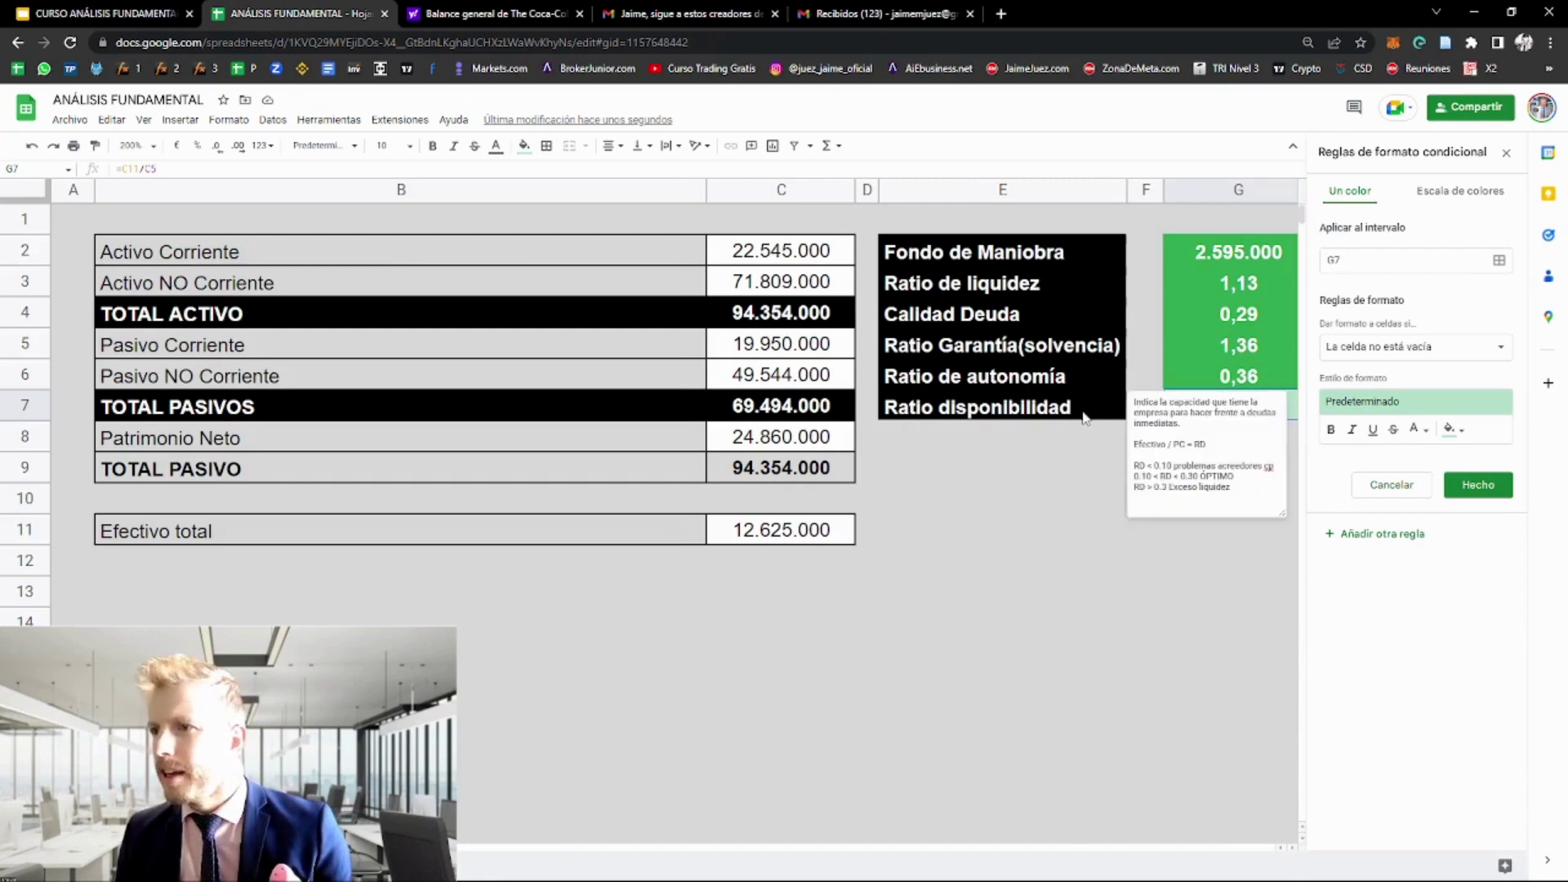
pyautogui.click(1459, 431)
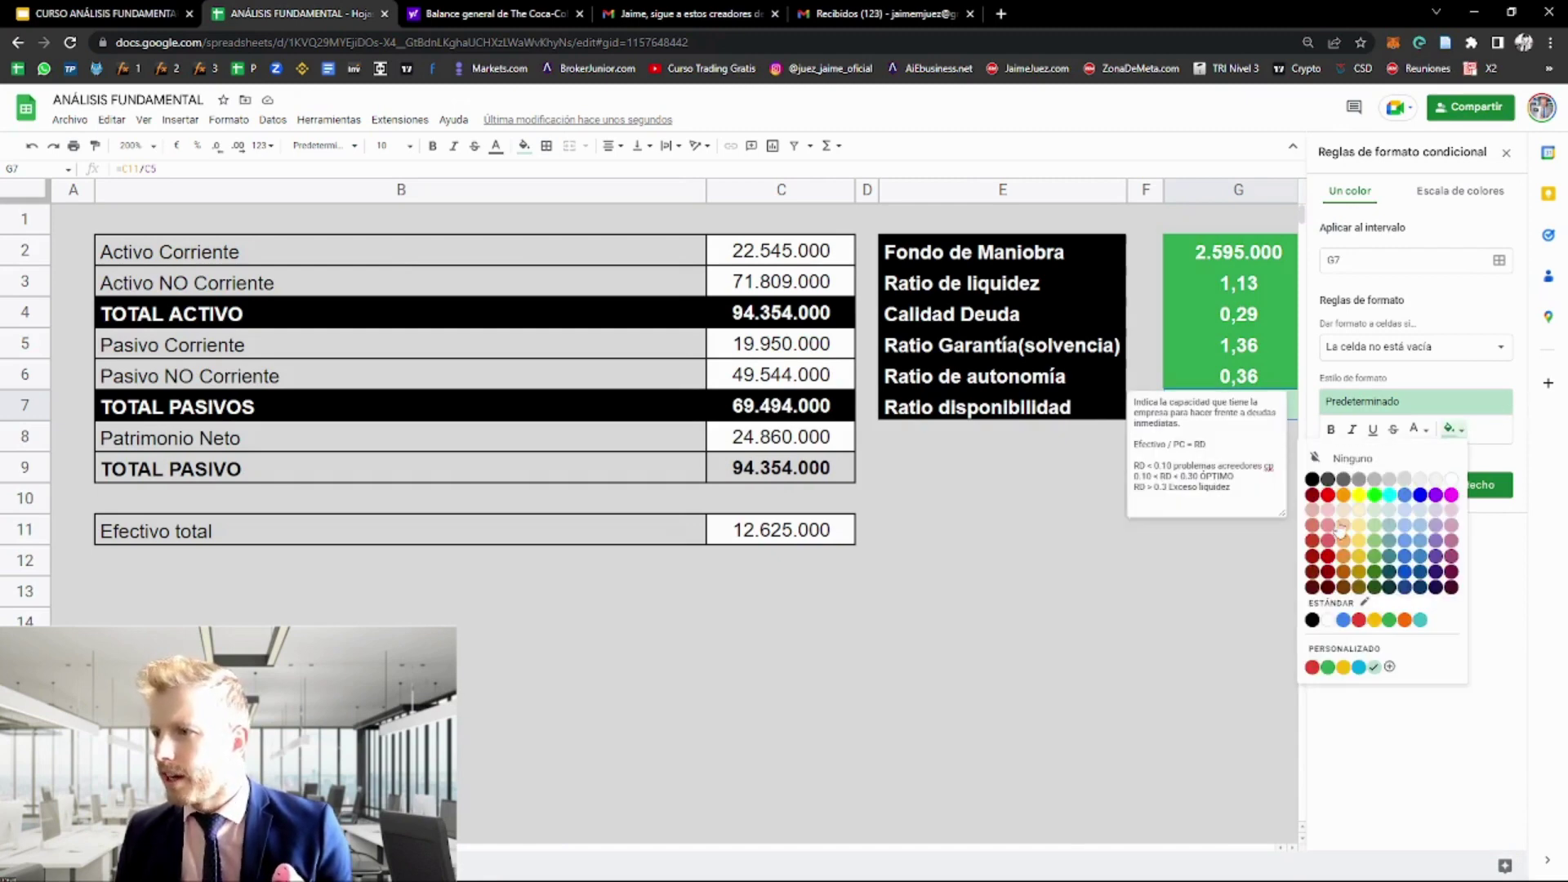
pyautogui.click(1358, 619)
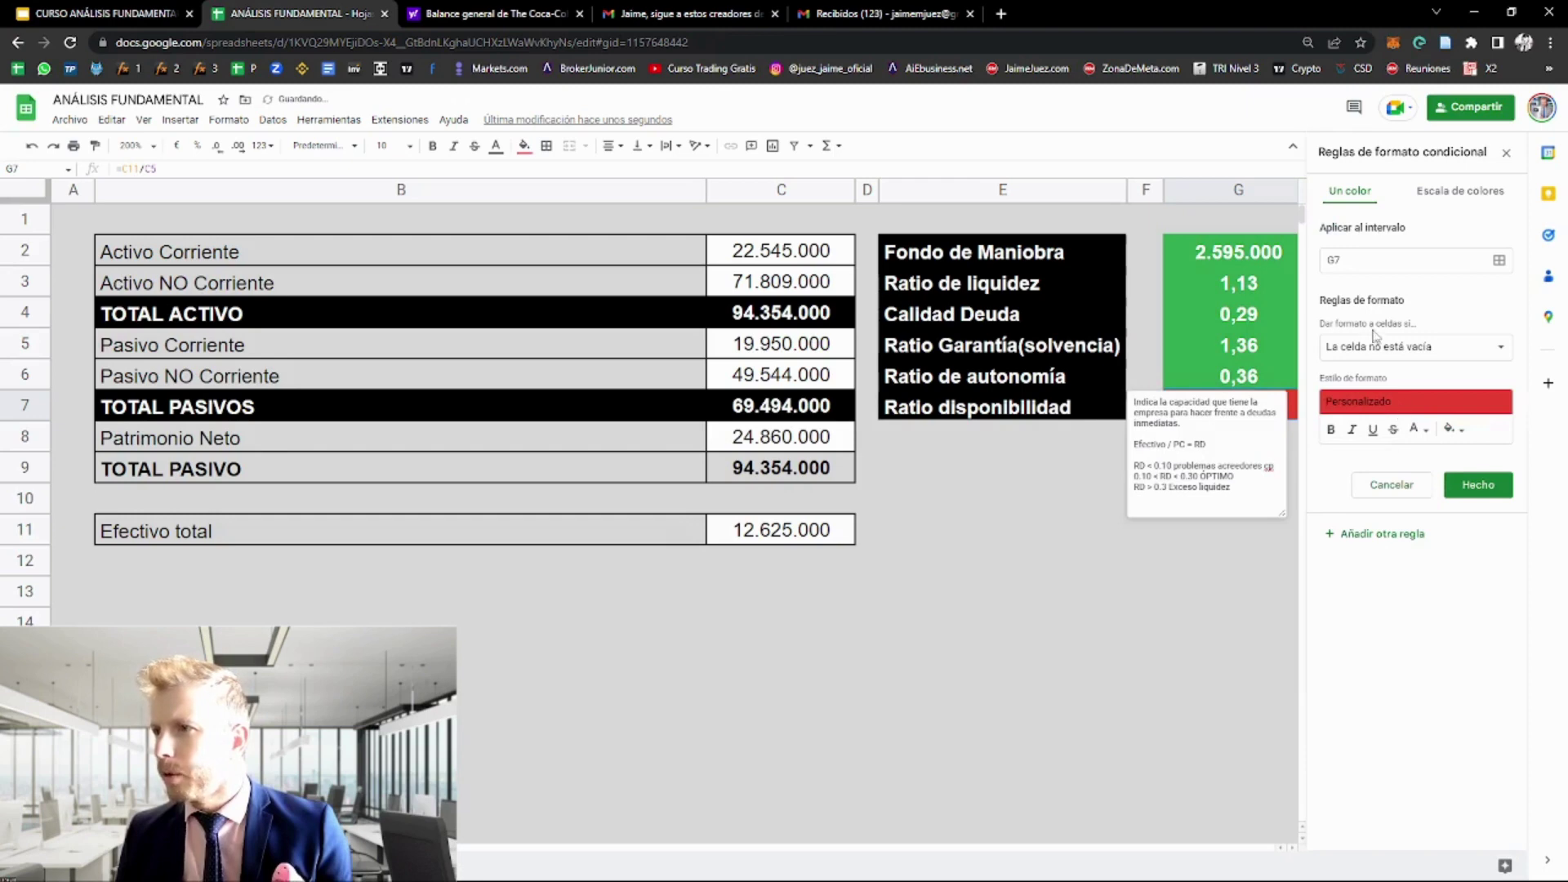
# Set the G7 rule's condition to "Menor que" 0,10 and make its text bold and white
pyautogui.click(1386, 351)
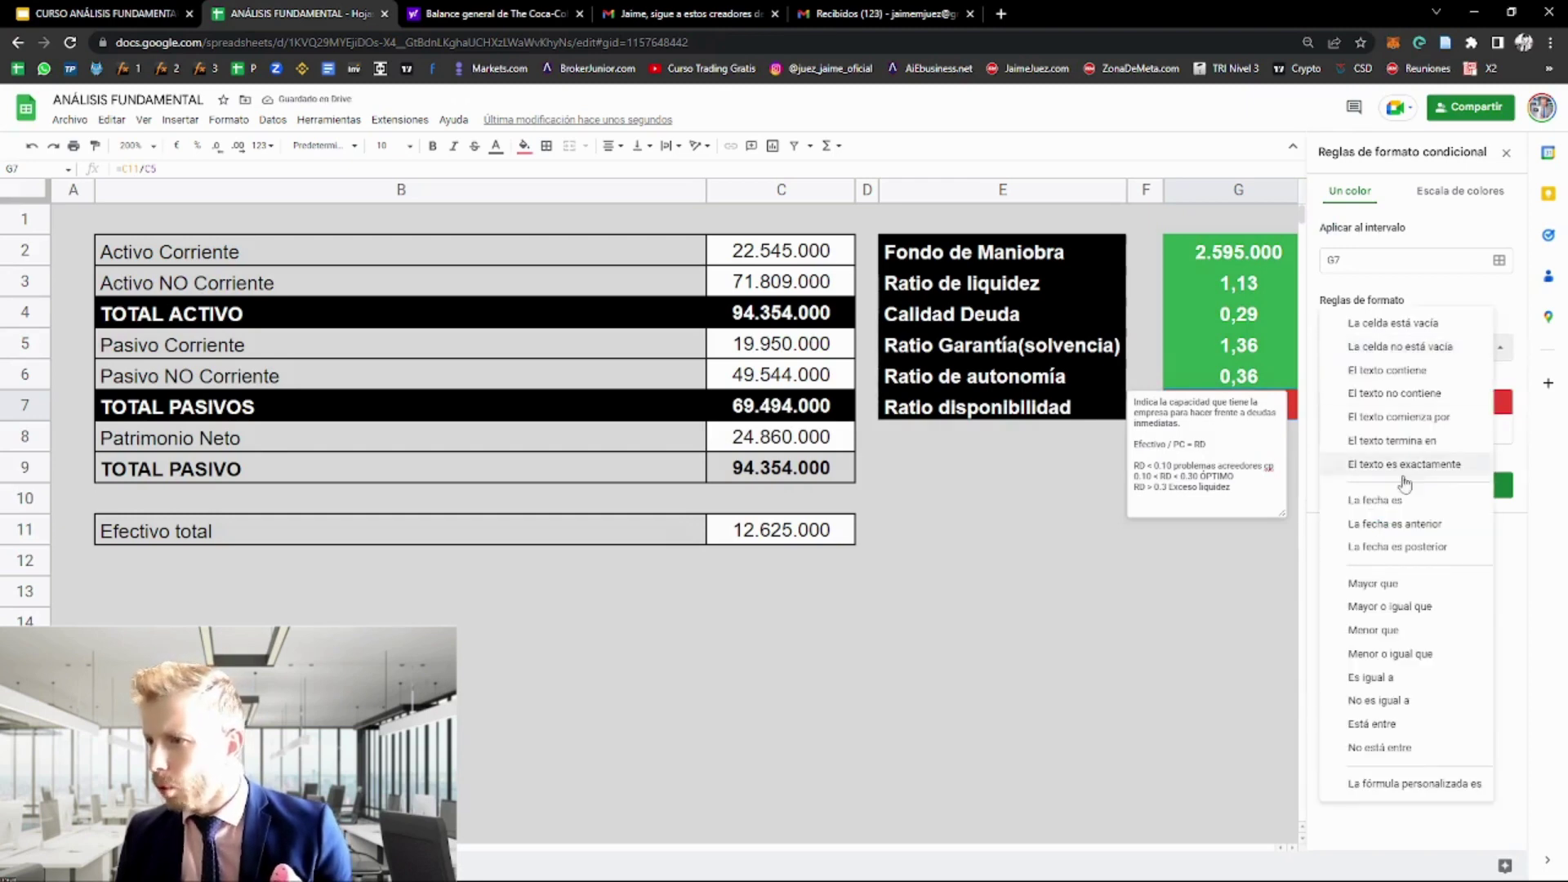
pyautogui.click(1435, 632)
pyautogui.click(1362, 380)
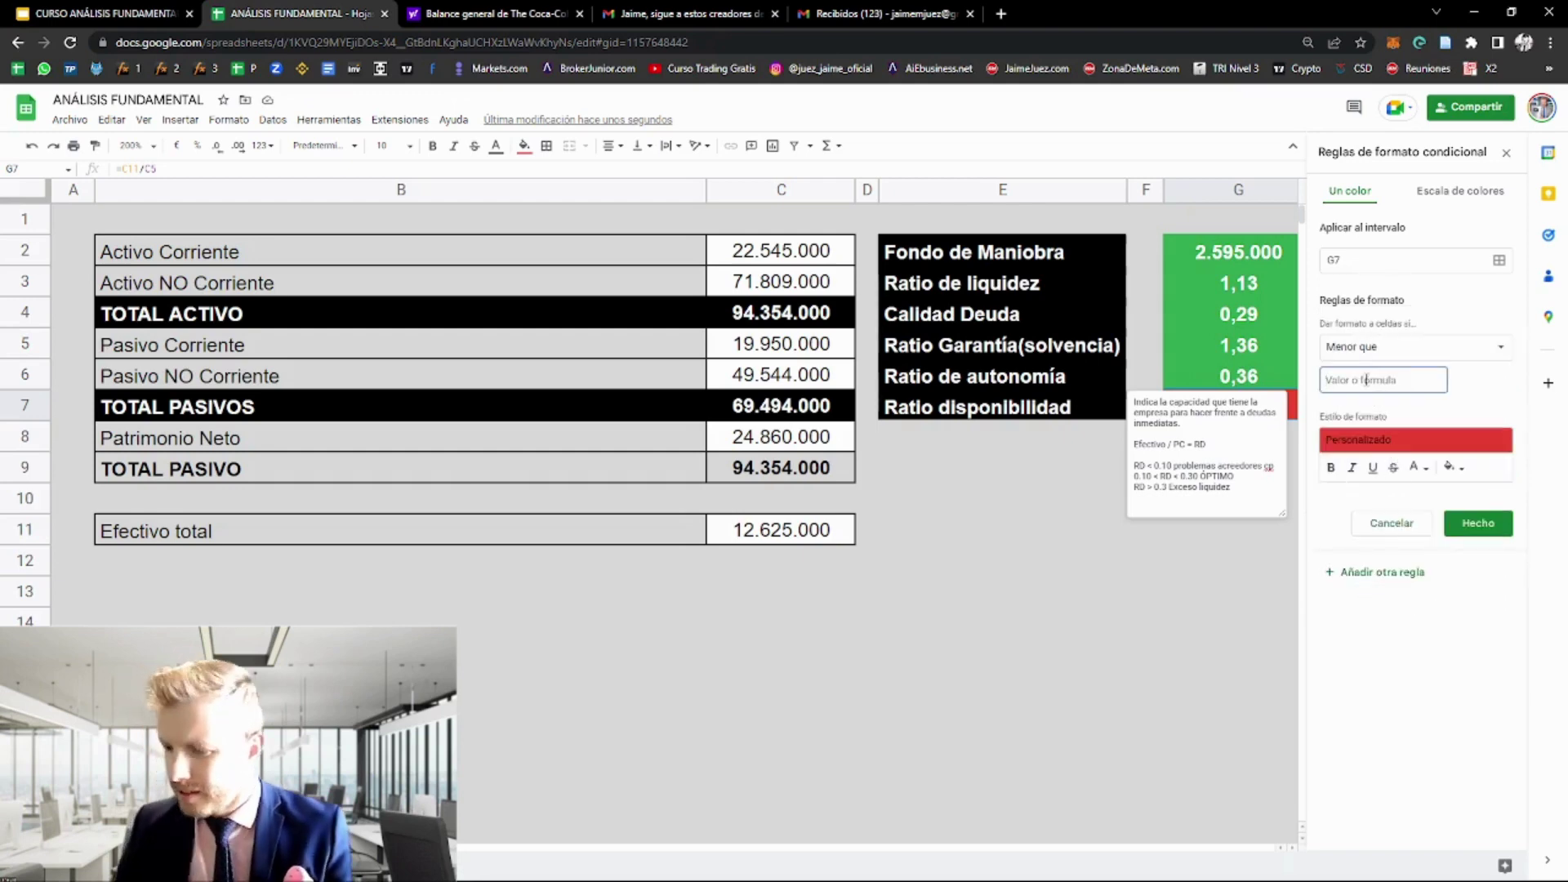
pyautogui.write('0,10')
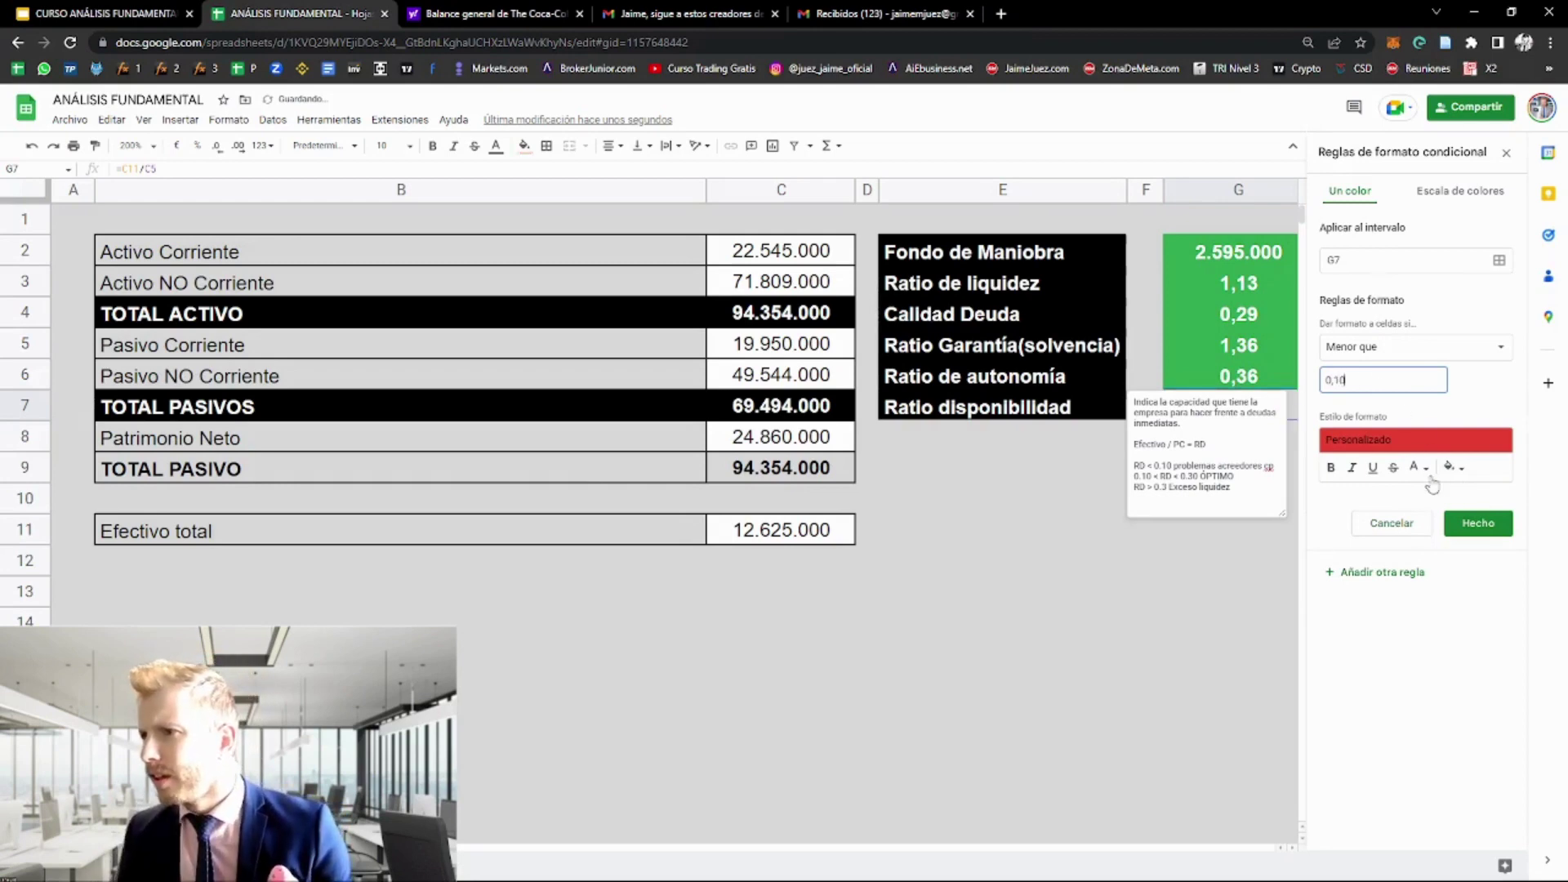
pyautogui.click(1417, 467)
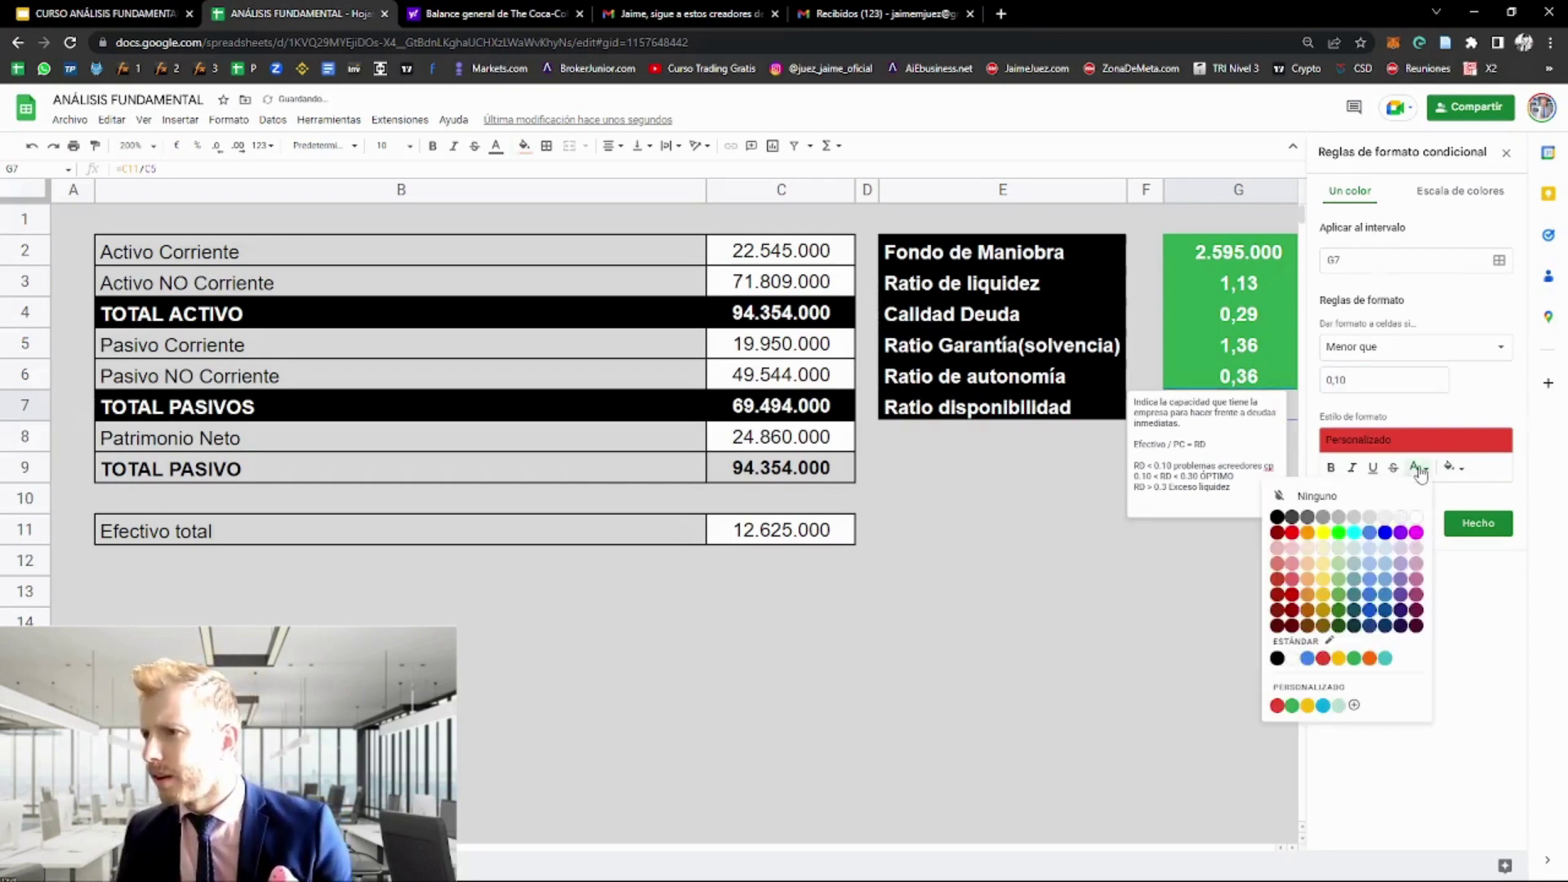
pyautogui.click(1414, 525)
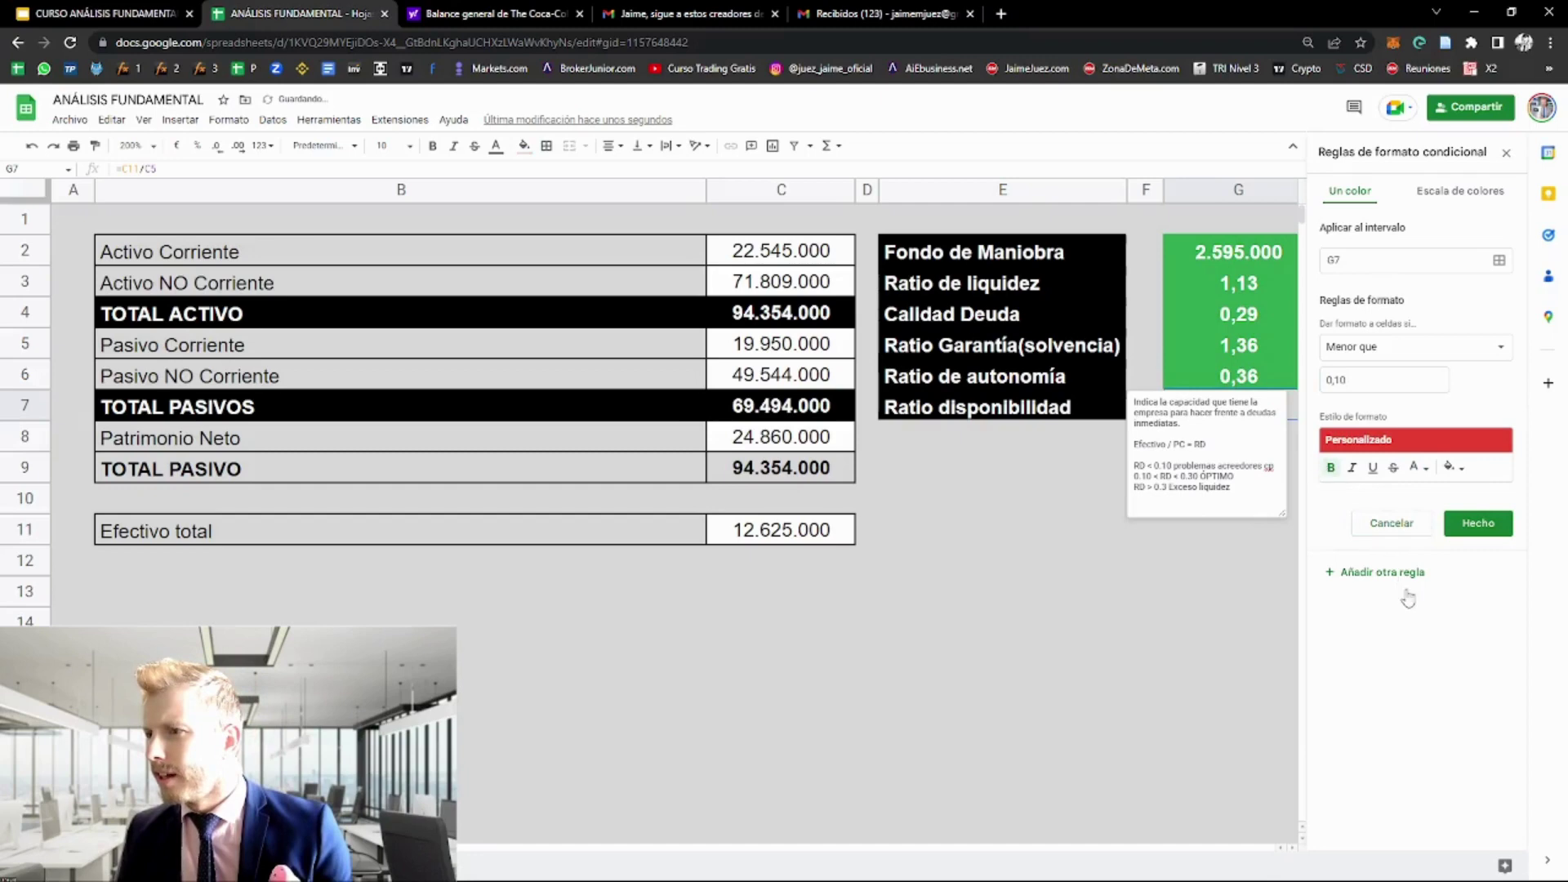
# Add a second G7 rule with the condition "Está entre" 0,1 y 0,3 and a green fill
pyautogui.click(1374, 571)
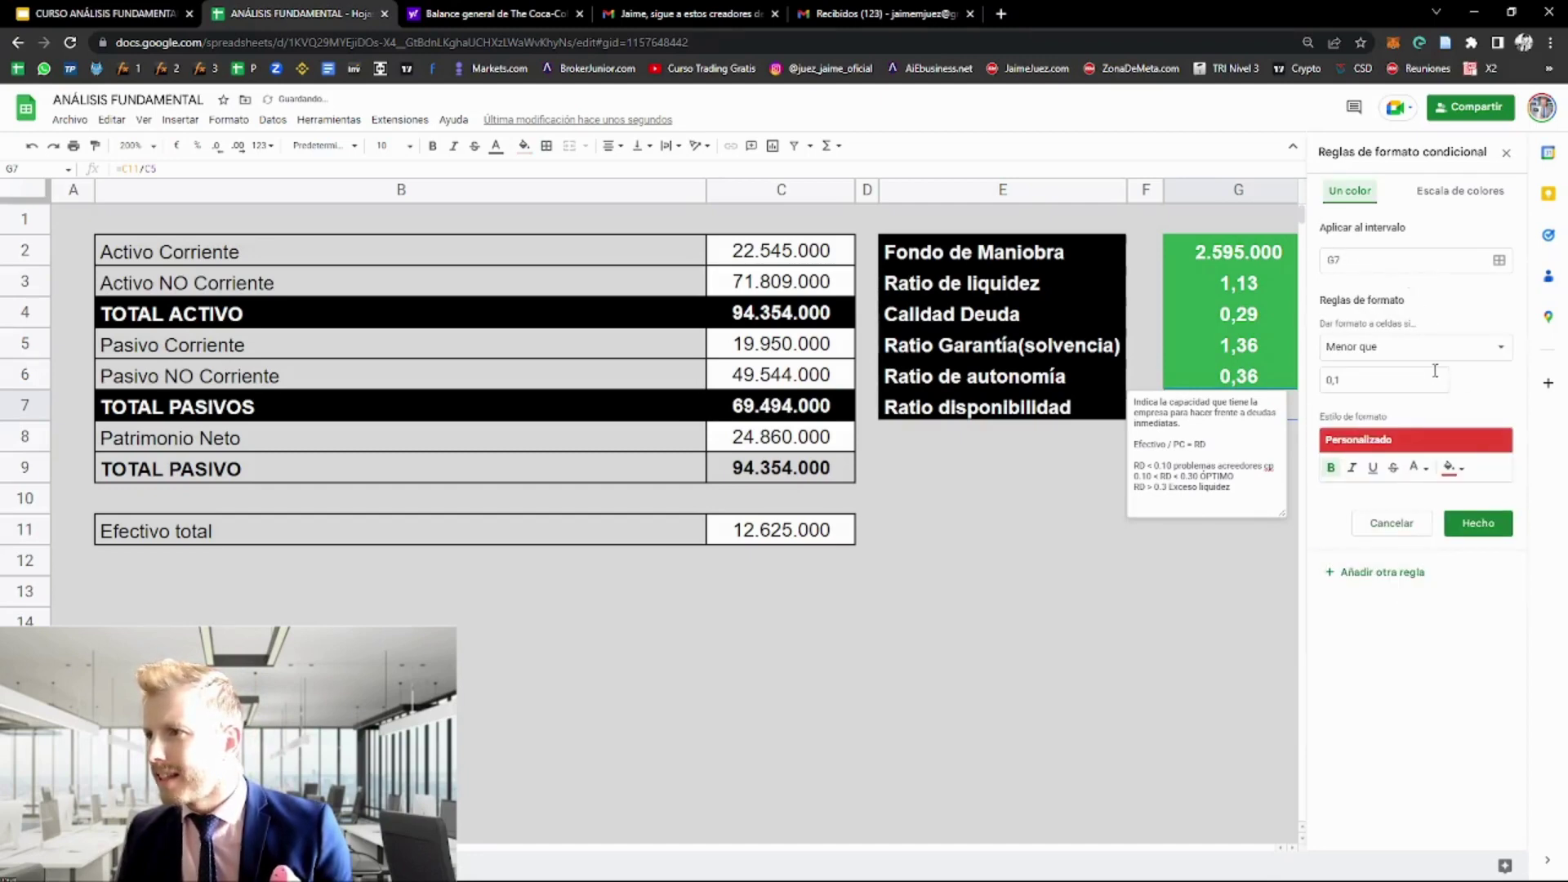
pyautogui.click(1473, 359)
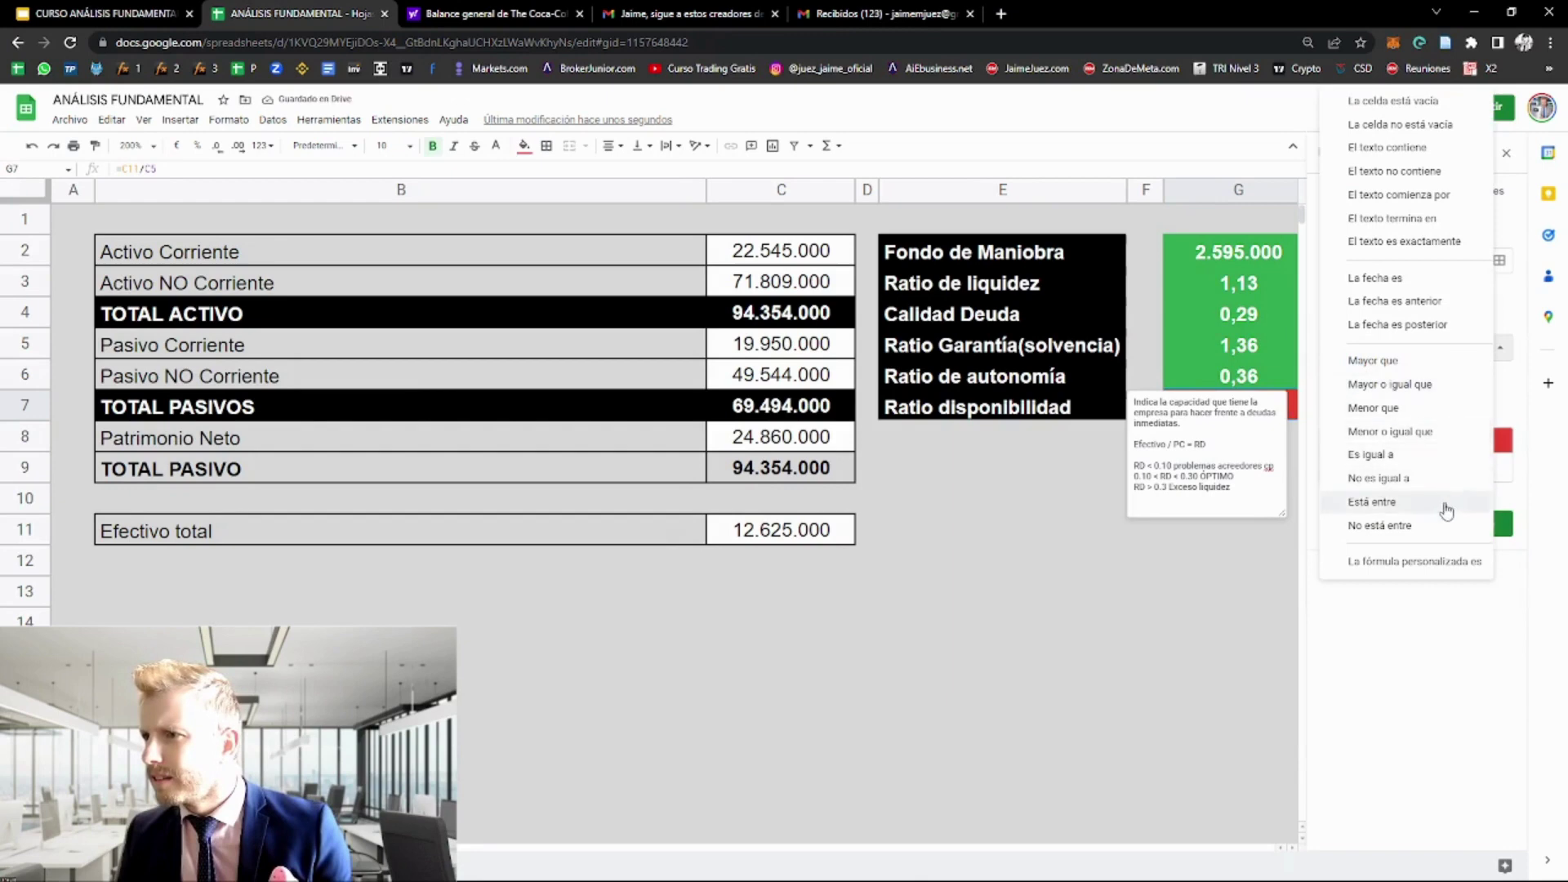
pyautogui.click(1406, 498)
pyautogui.click(1354, 418)
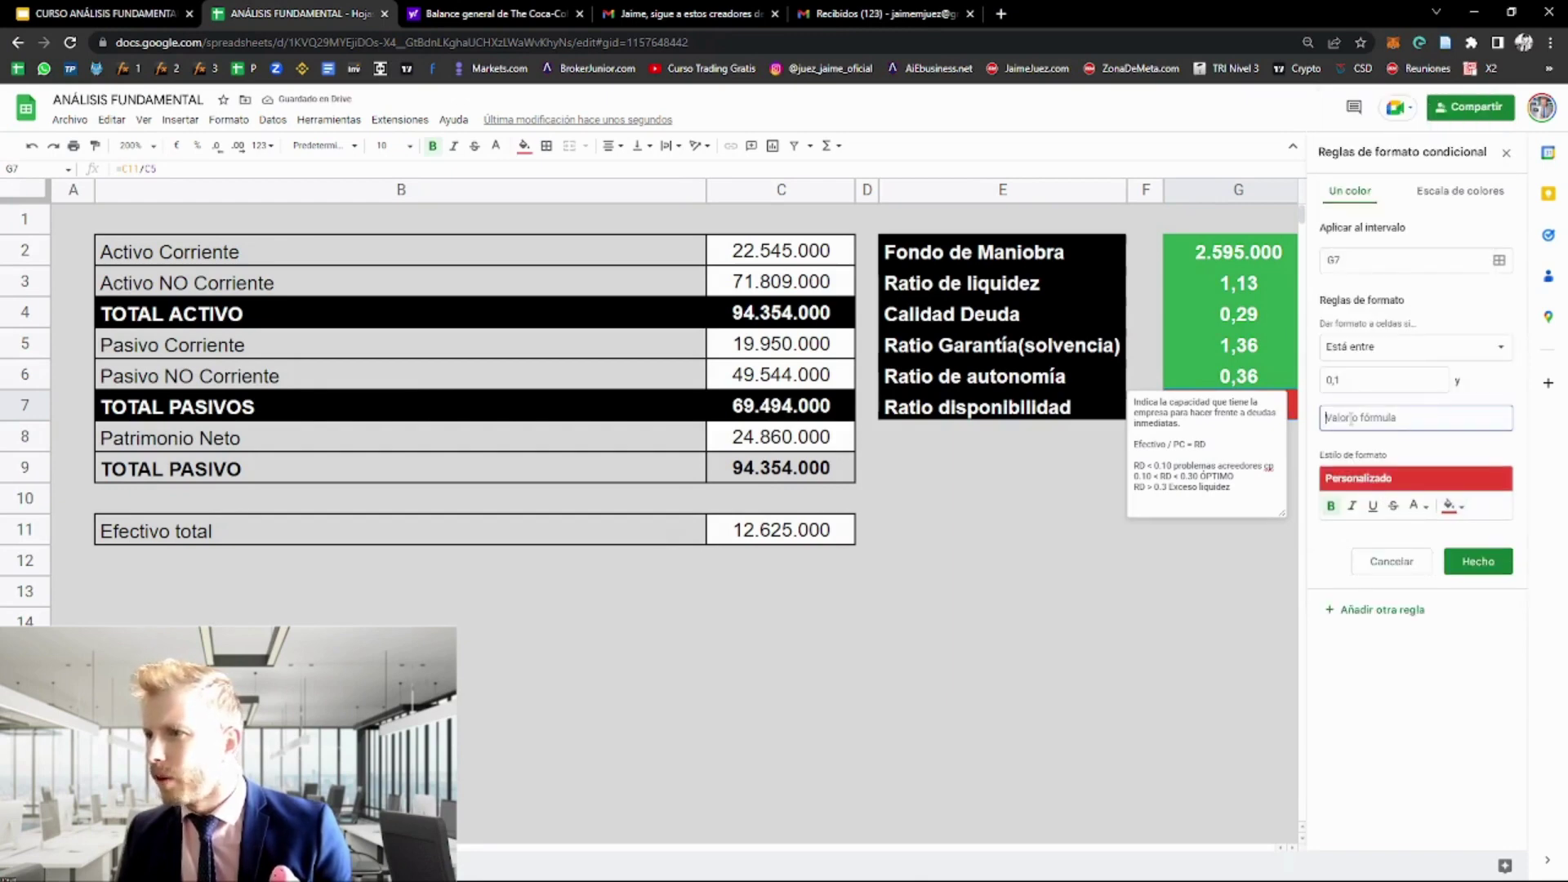
pyautogui.write('0')
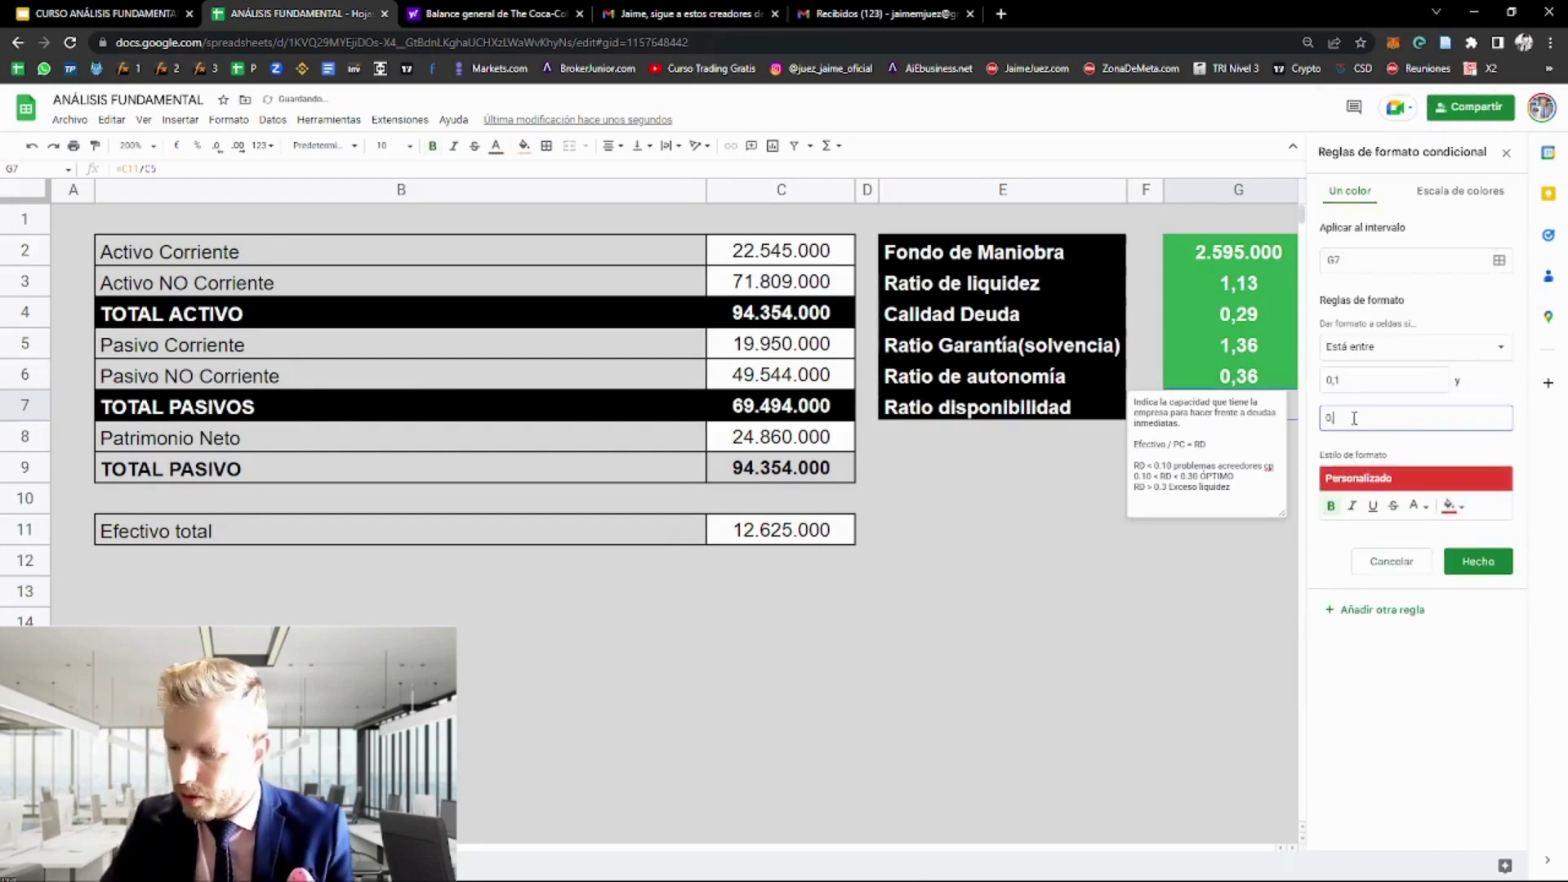
pyautogui.write(',3')
pyautogui.click(1452, 505)
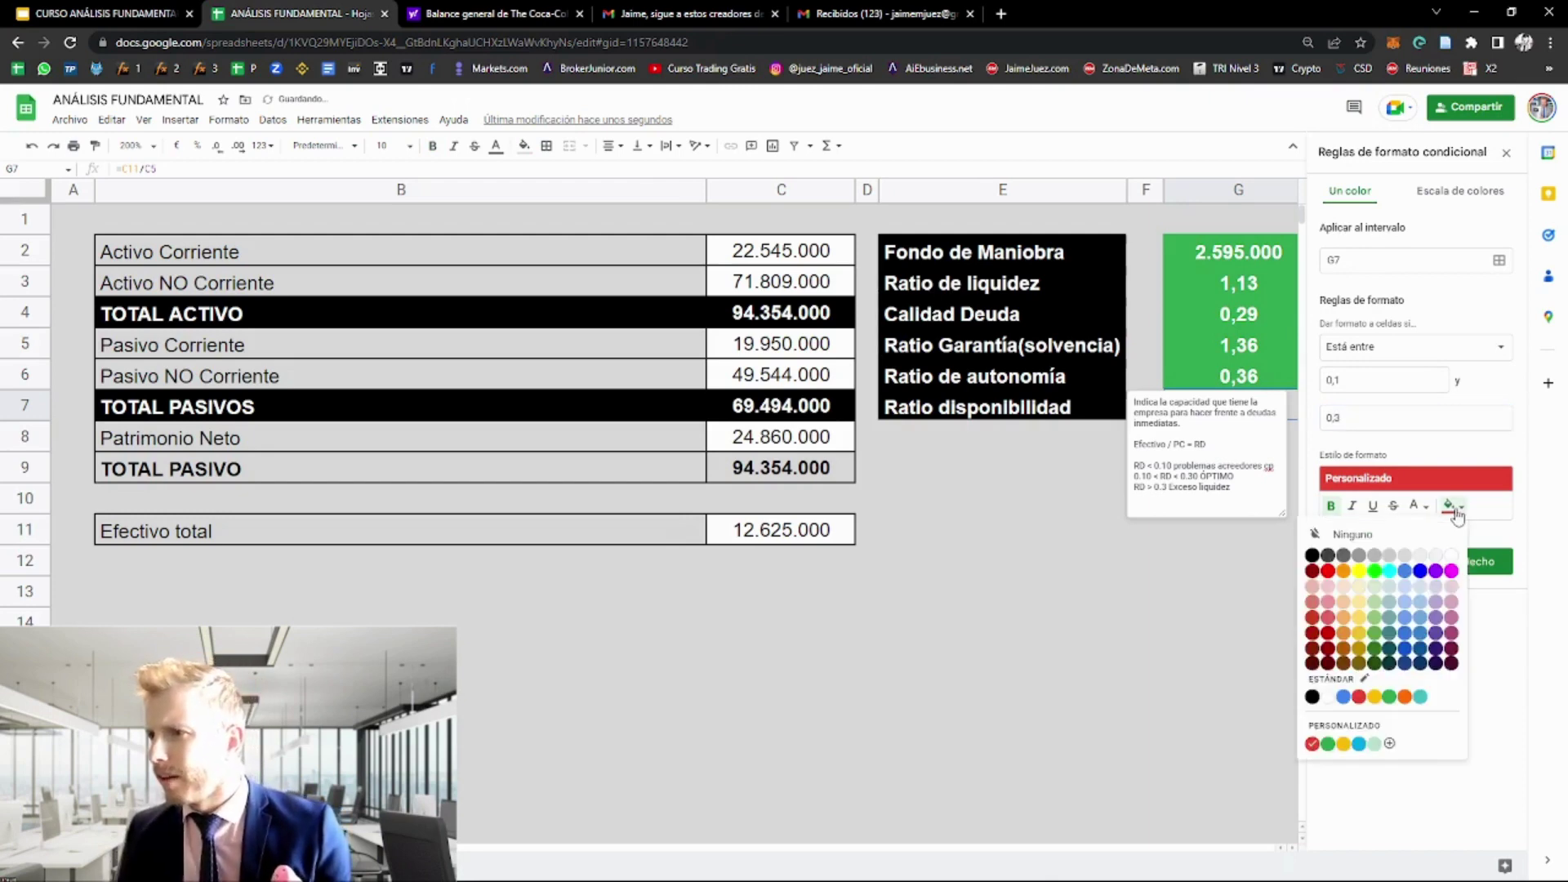
pyautogui.click(1389, 696)
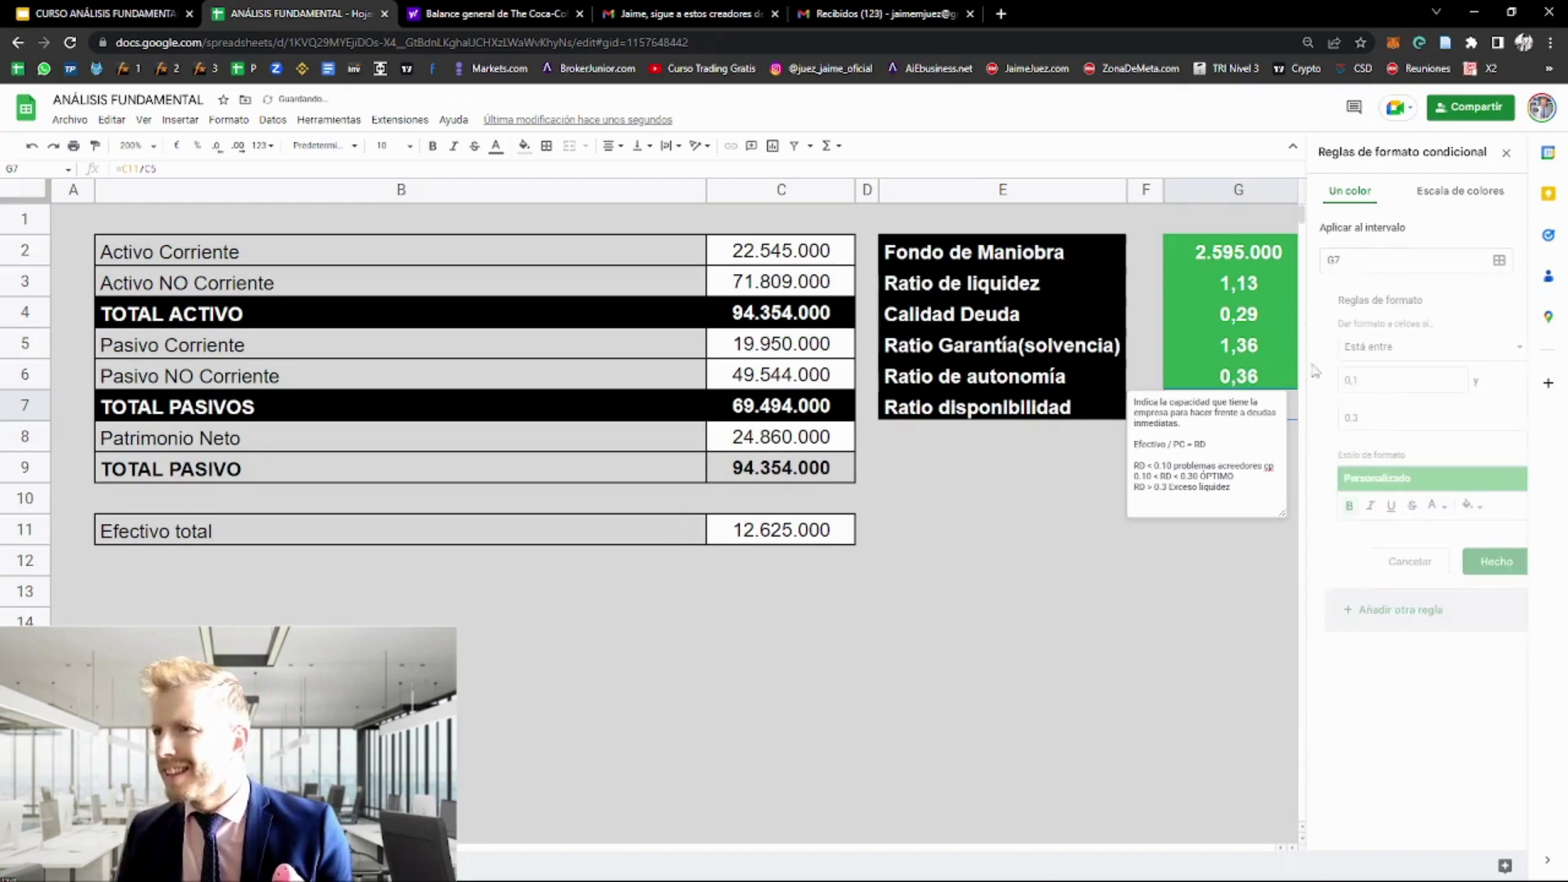
# Set up a third G7 rule with the condition "Mayor que" 0,3
pyautogui.click(1380, 360)
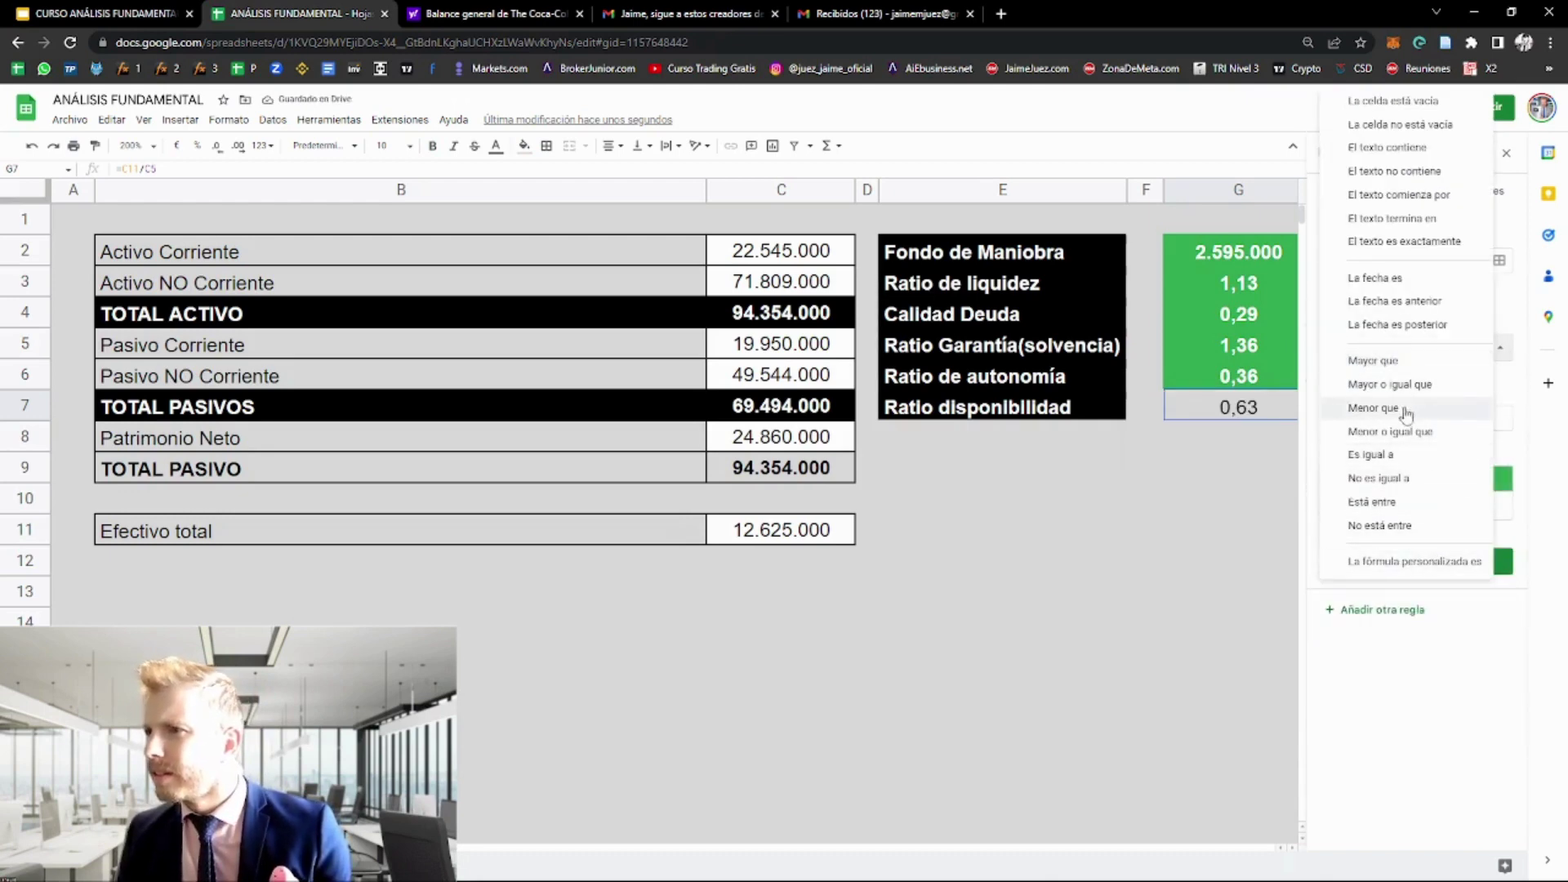
pyautogui.click(1403, 364)
pyautogui.moveTo(1353, 378); pyautogui.dragTo(1315, 386)
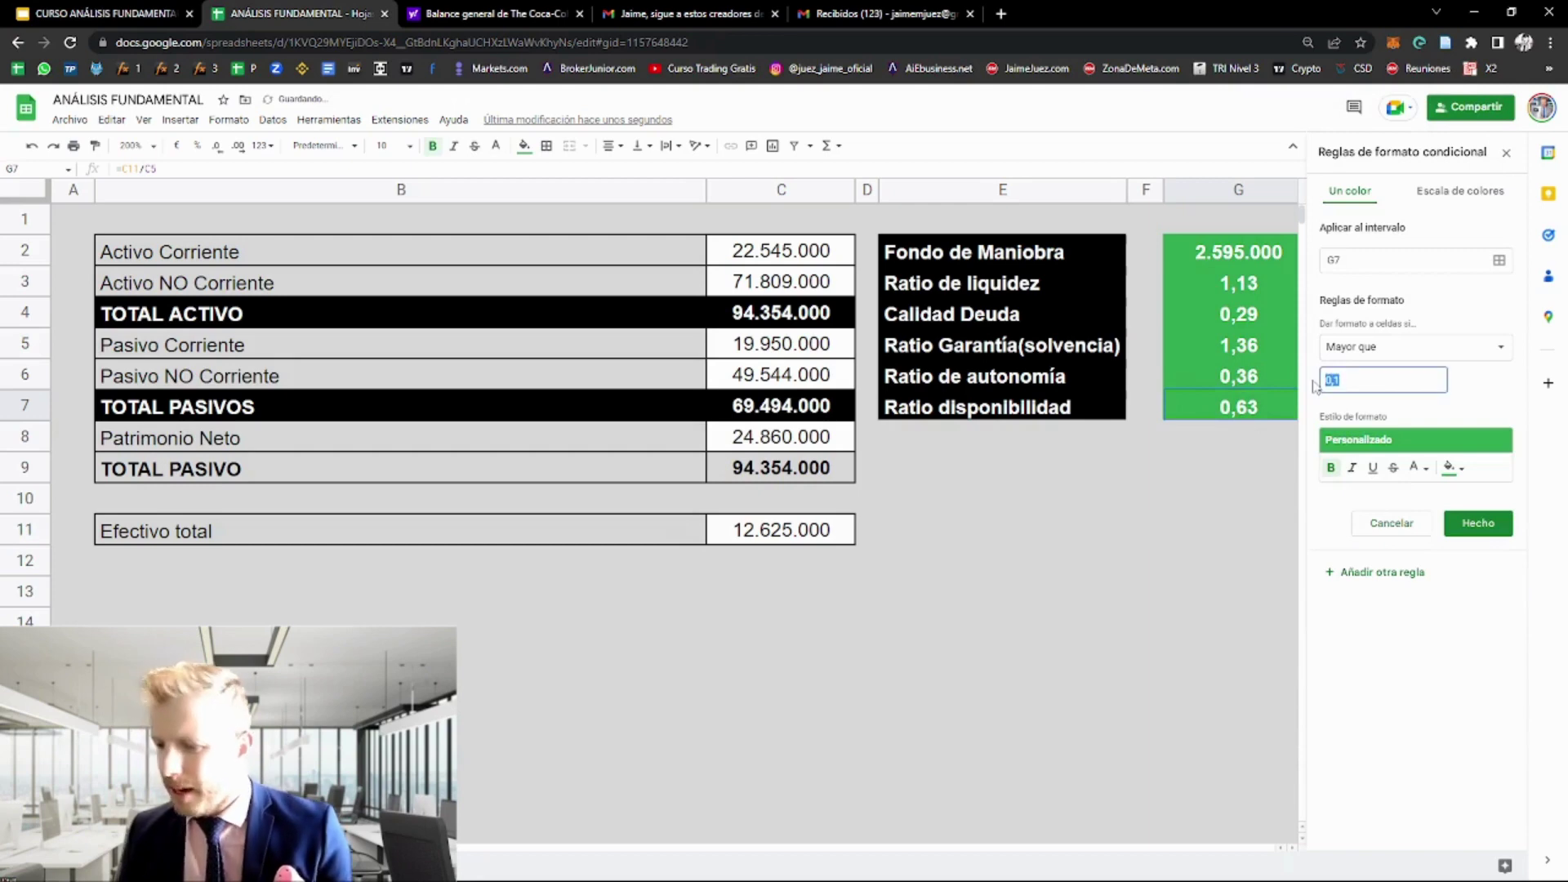
pyautogui.write('0')
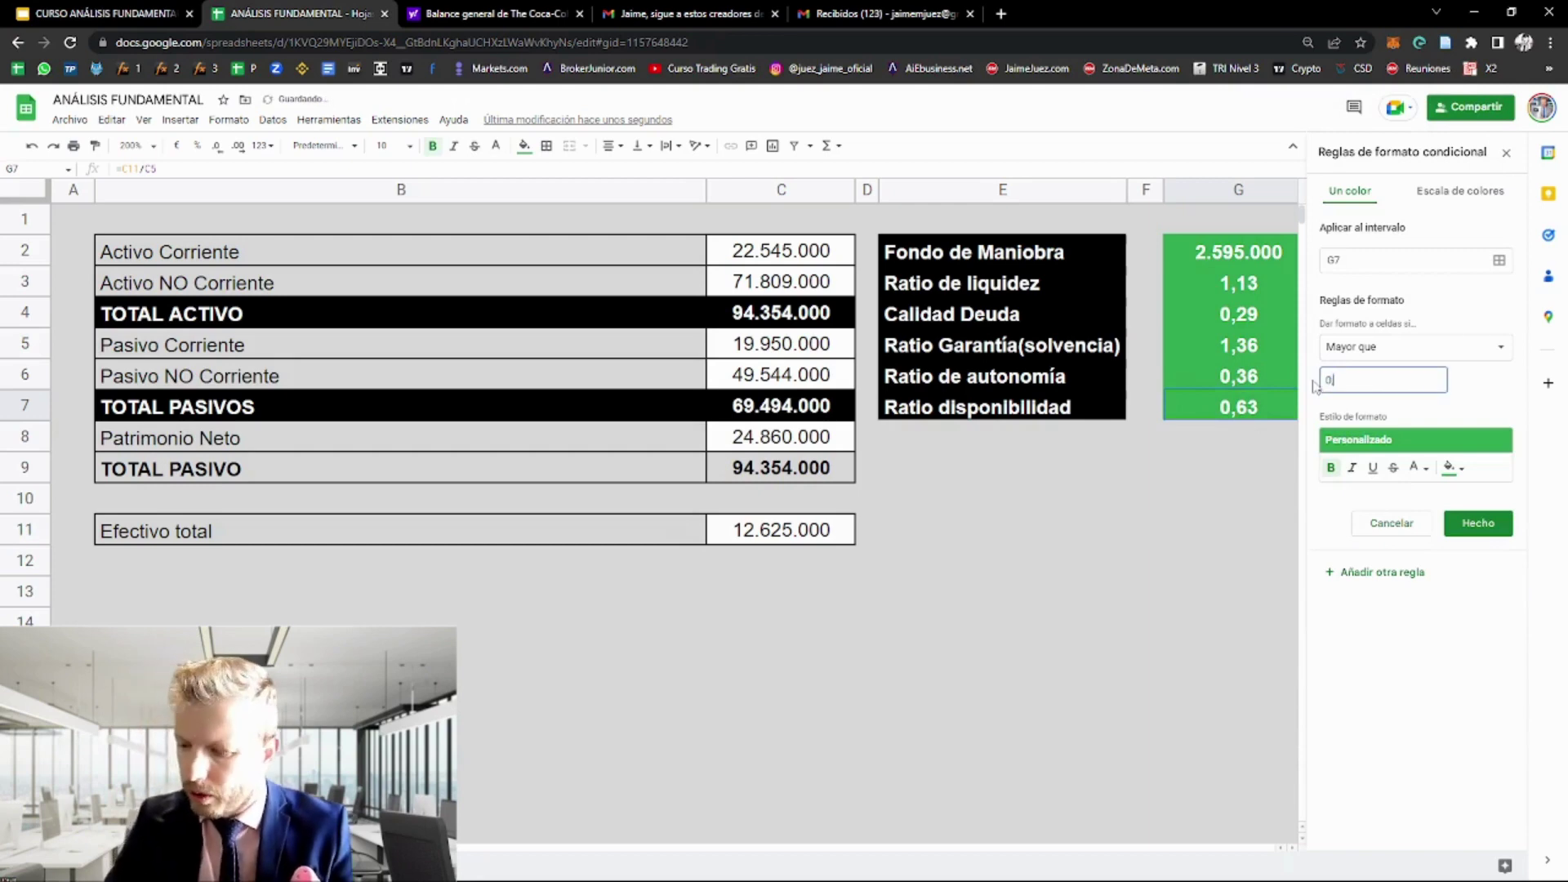
pyautogui.write(',3')
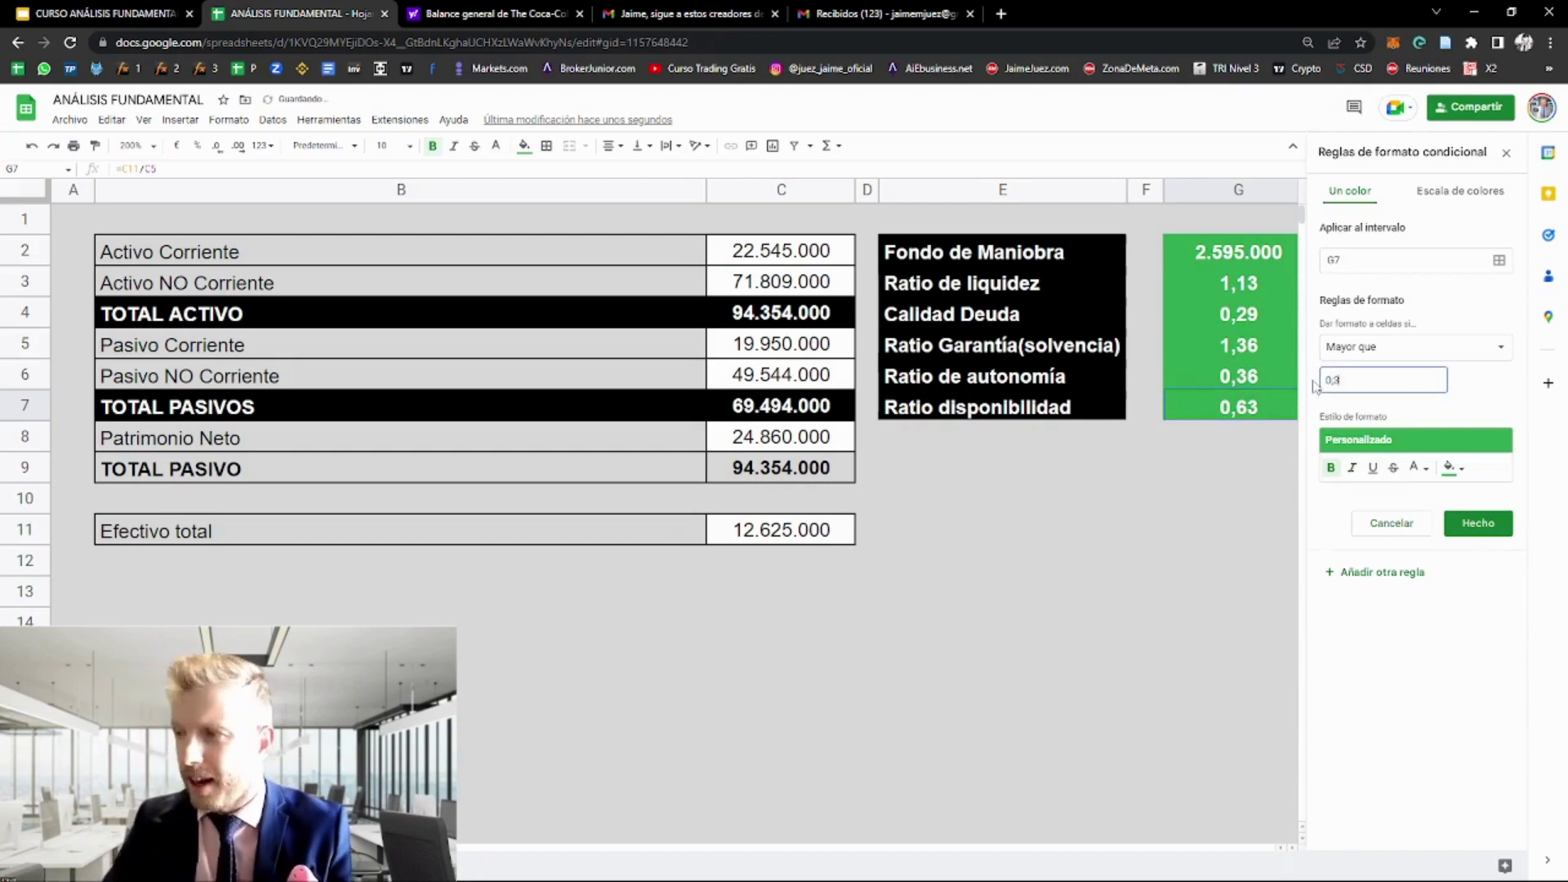
# Give the "Mayor que" 0,3 rule a yellow fill and black text, save it and review G7's rules
pyautogui.click(1451, 468)
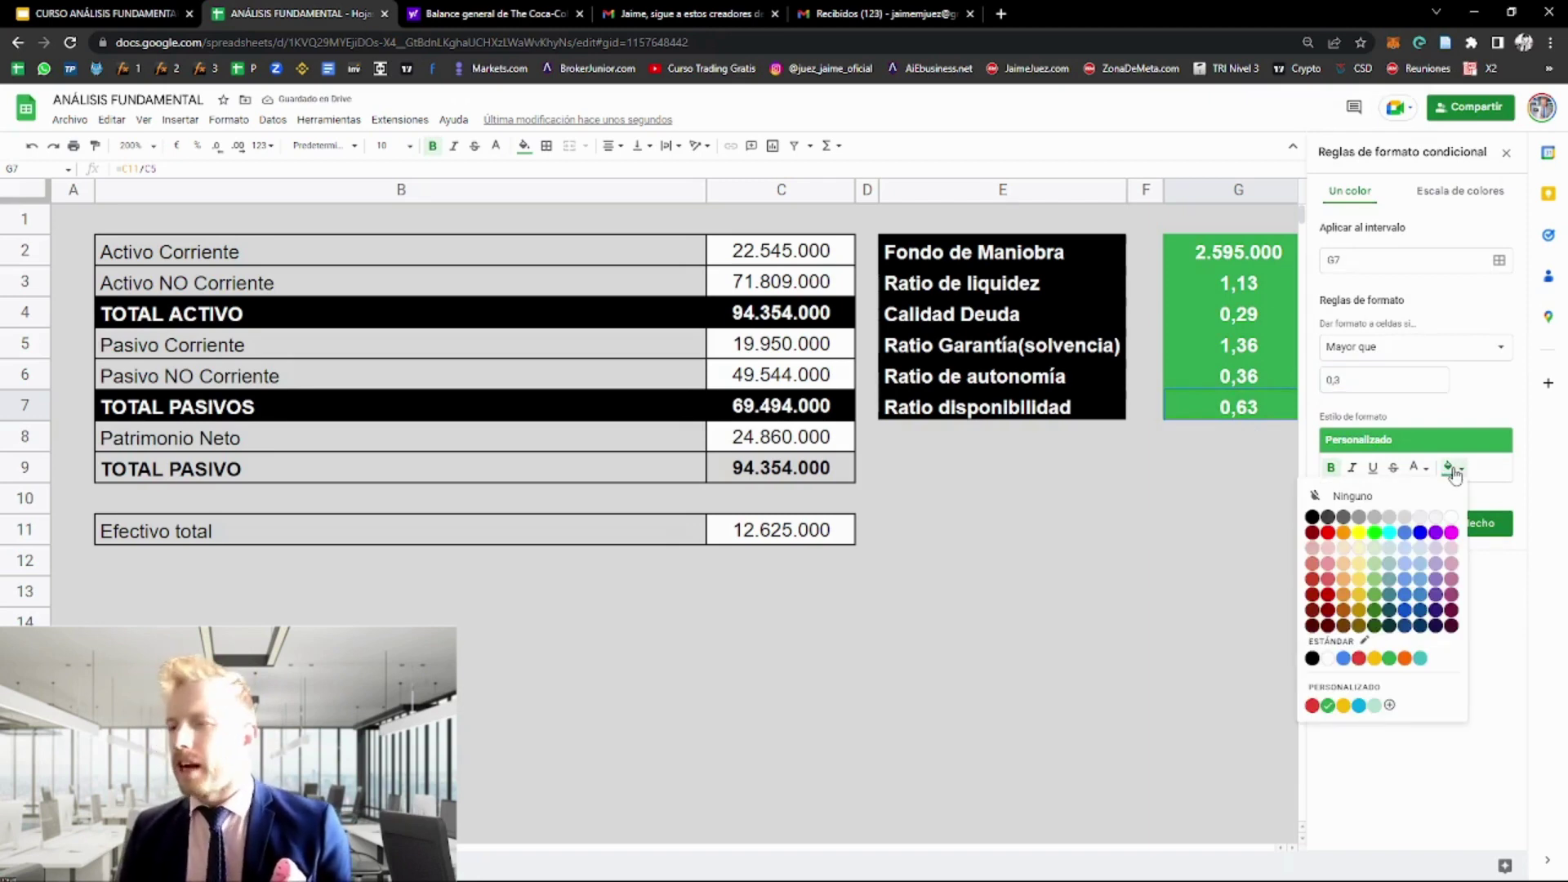
pyautogui.click(1375, 658)
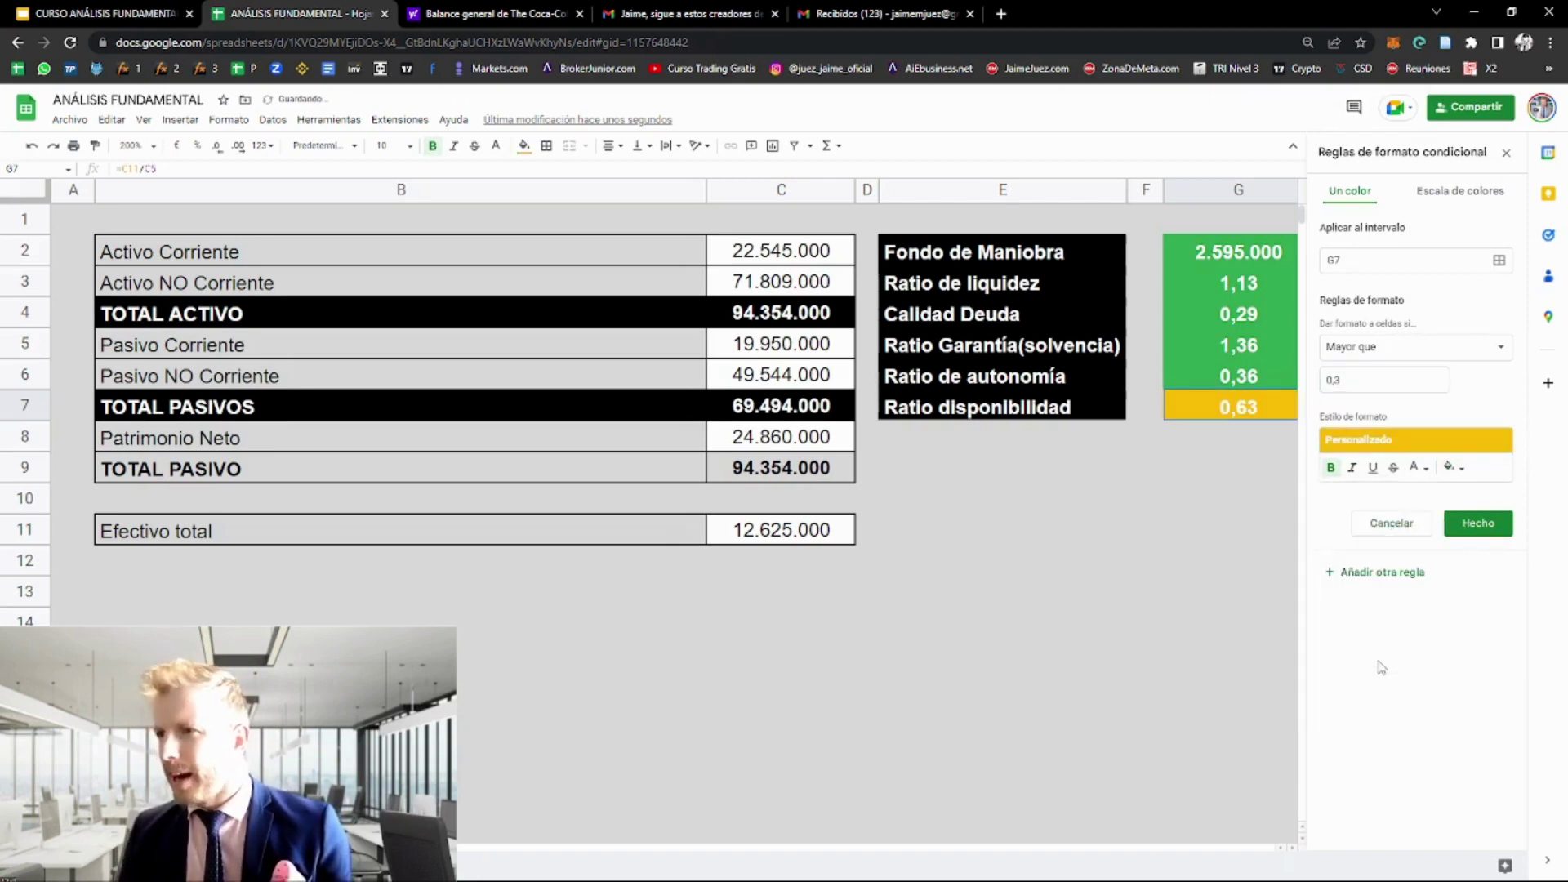
pyautogui.click(1418, 468)
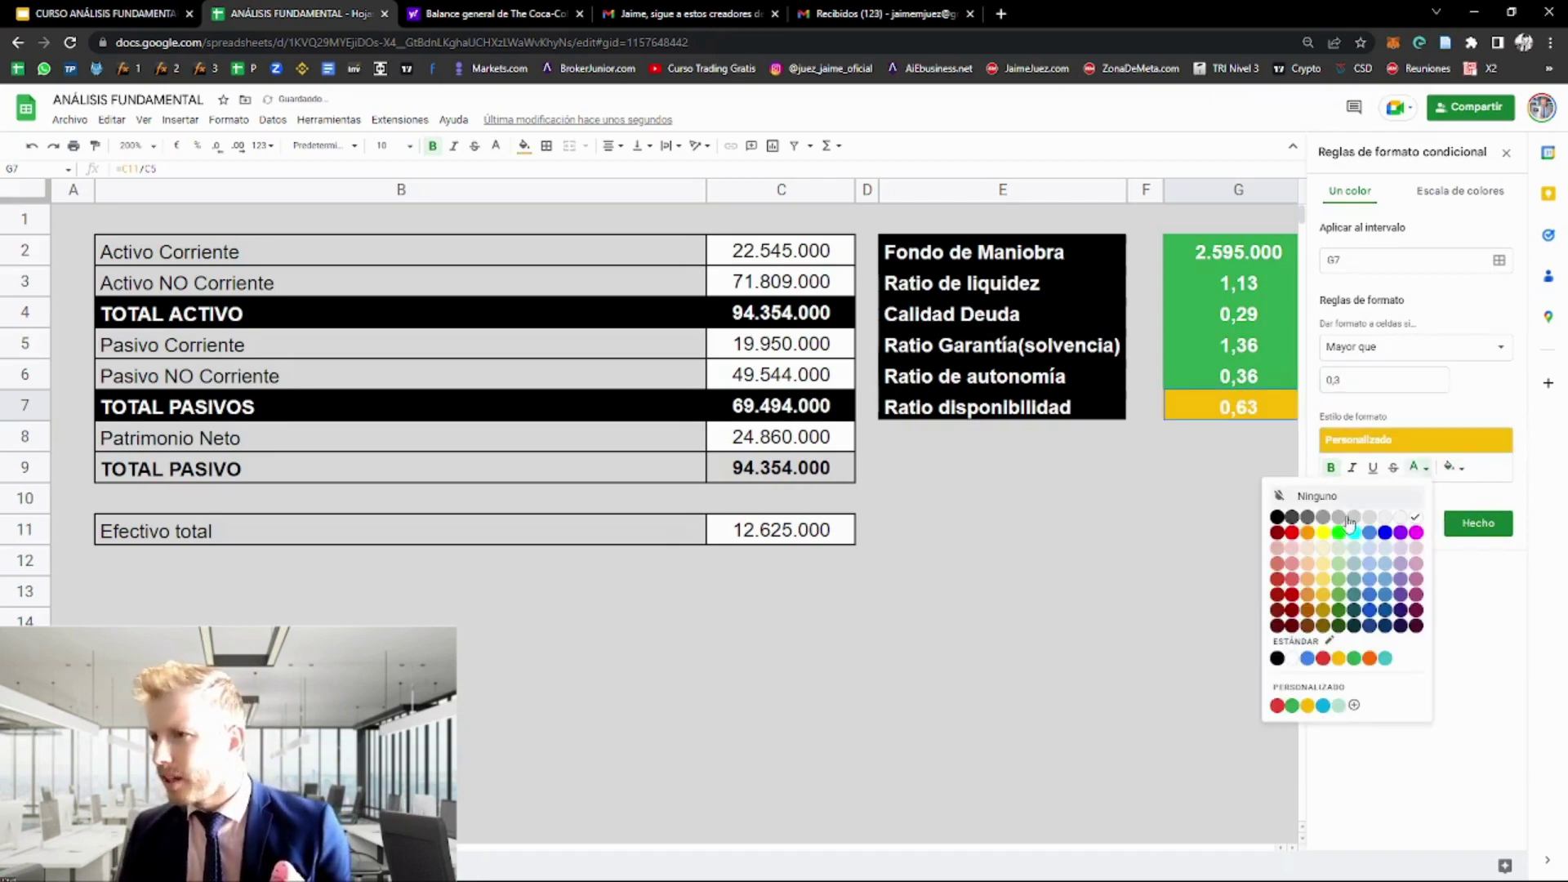
pyautogui.click(1277, 518)
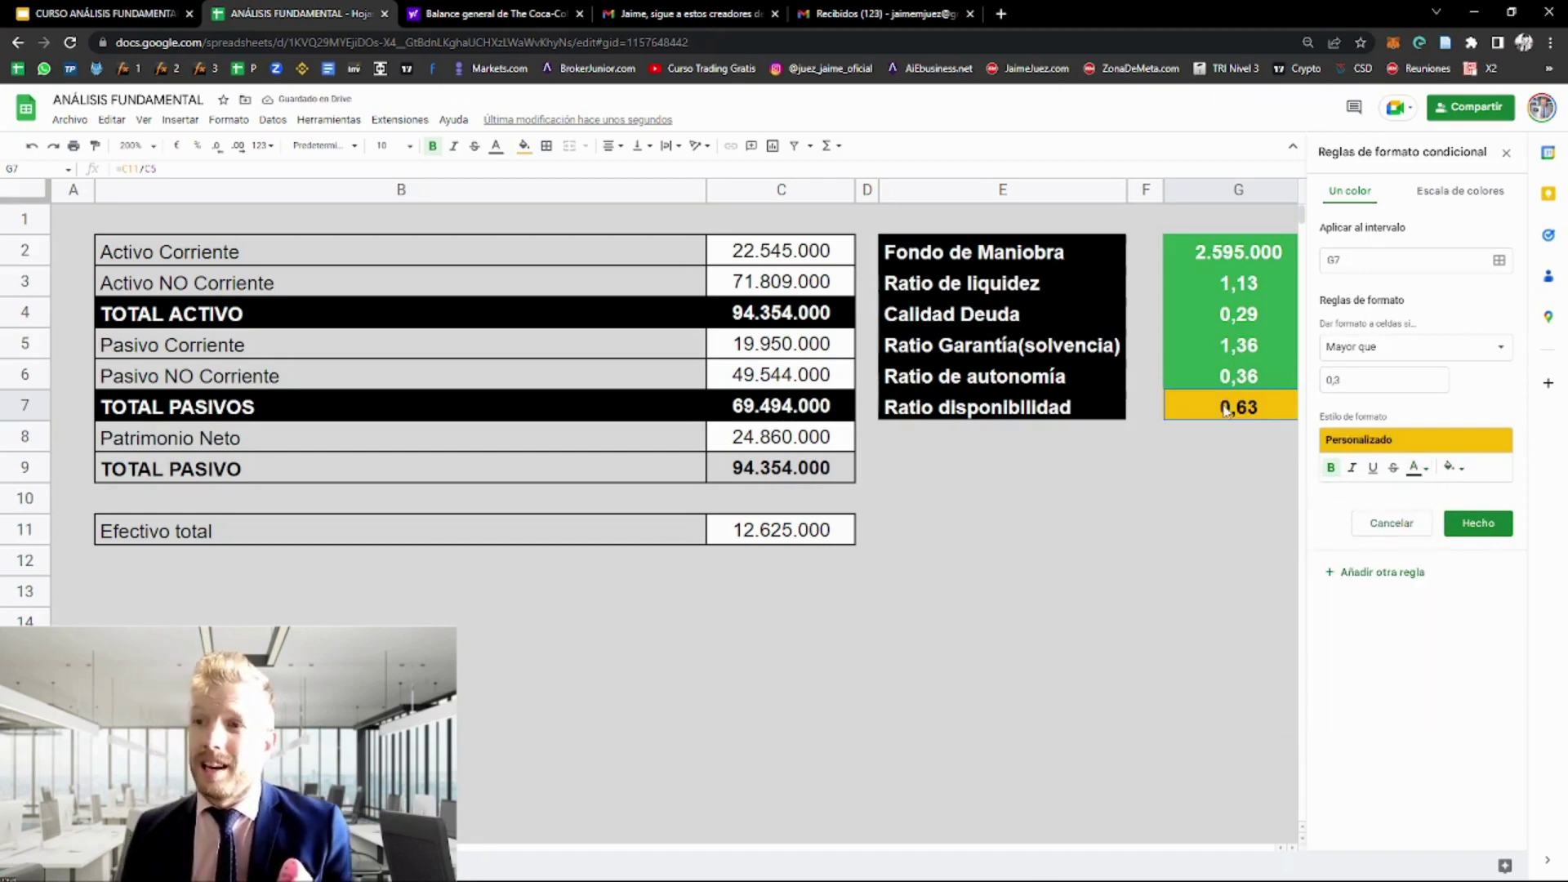
pyautogui.click(1480, 527)
pyautogui.click(1233, 522)
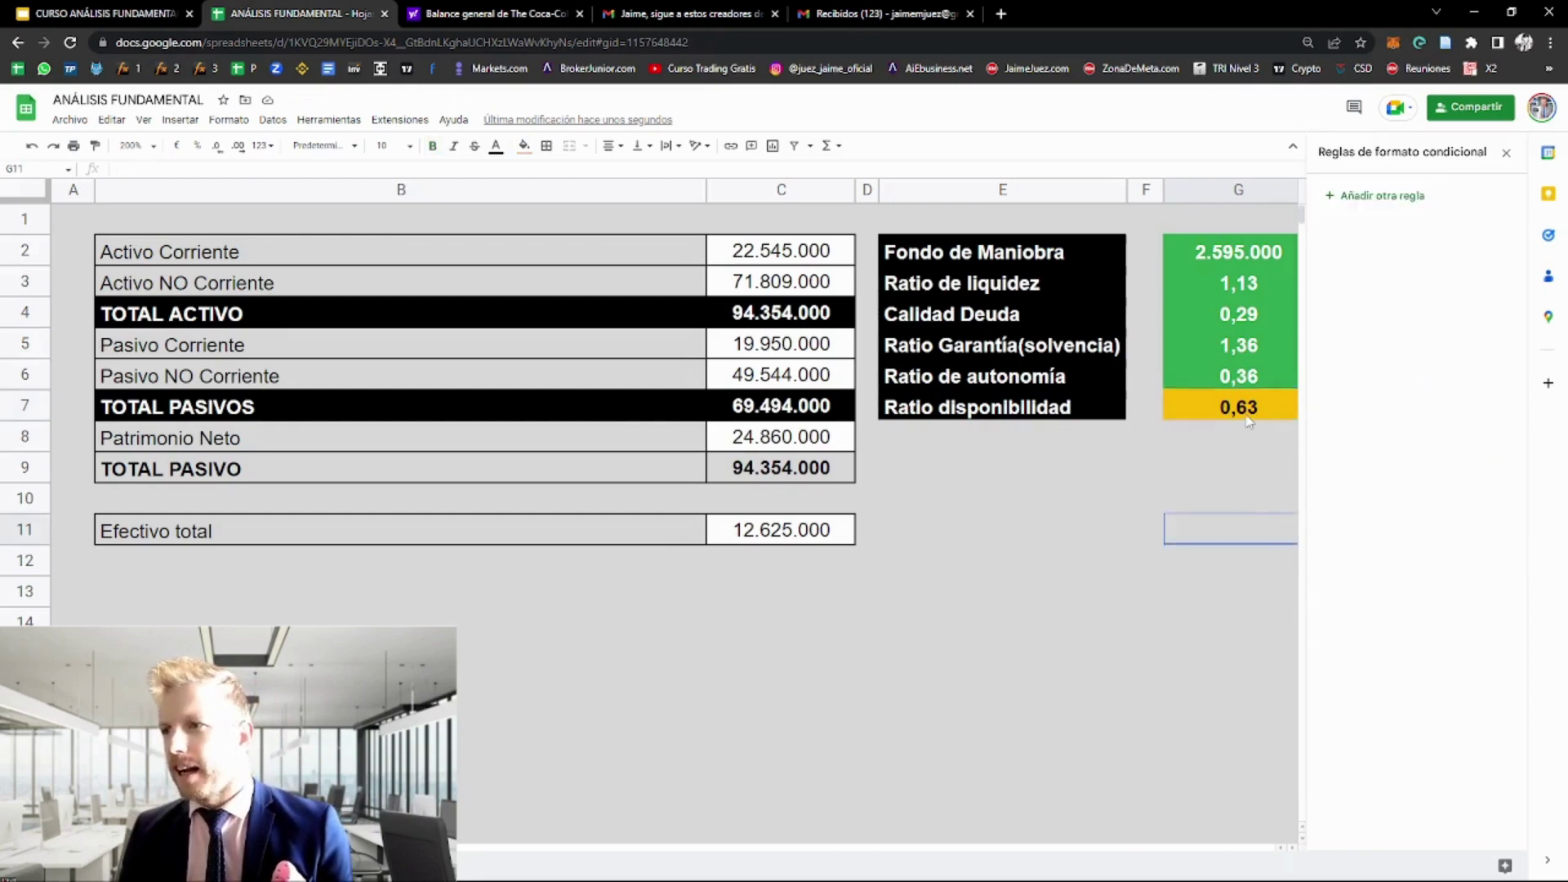
pyautogui.click(1247, 416)
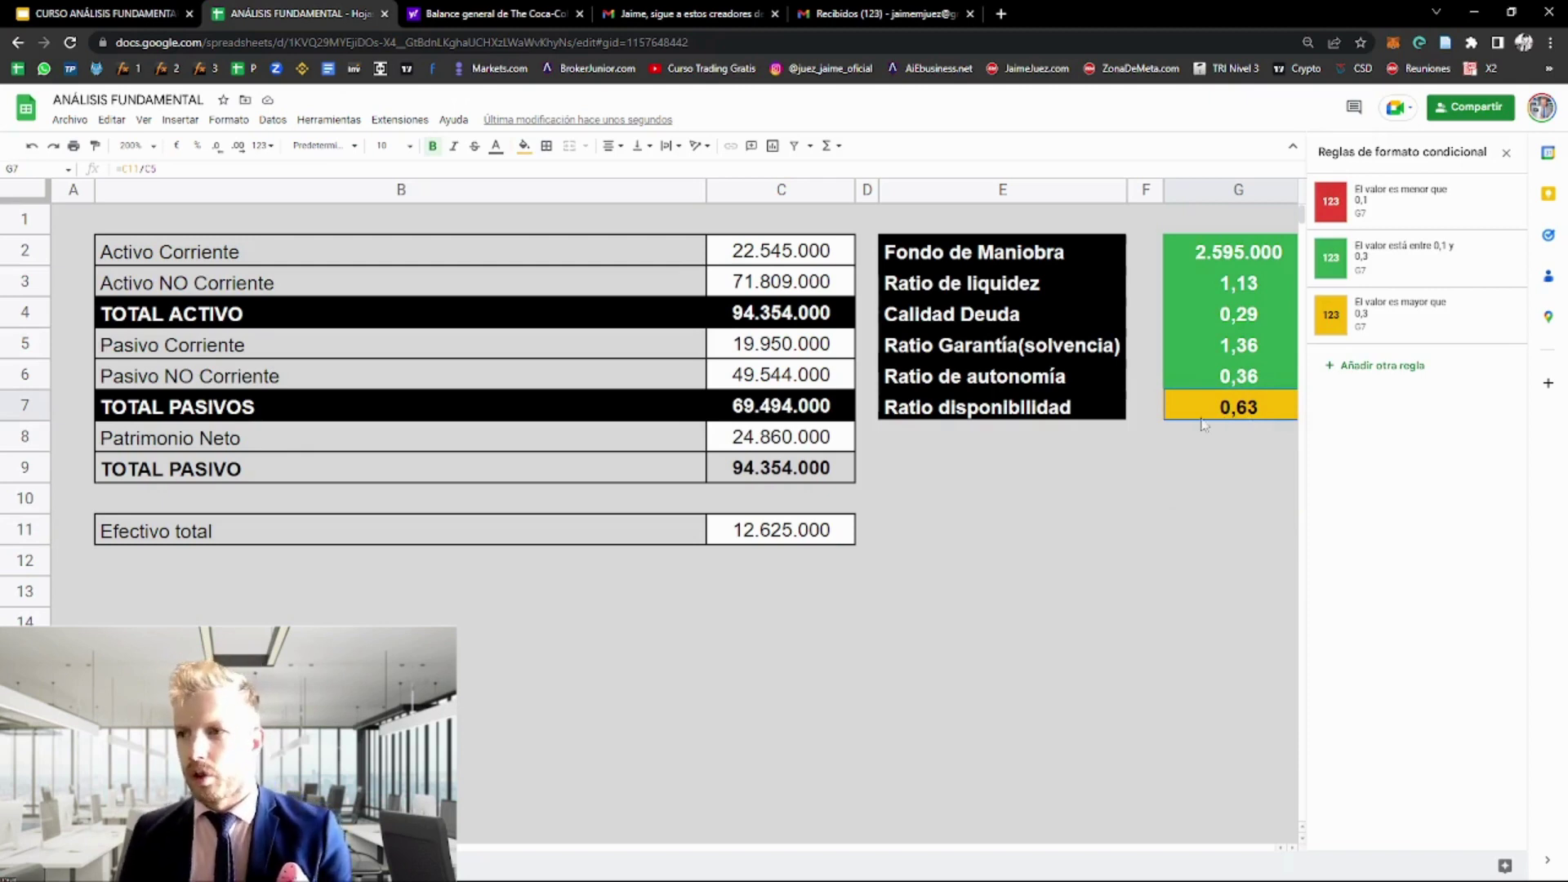
pyautogui.moveTo(1089, 418)
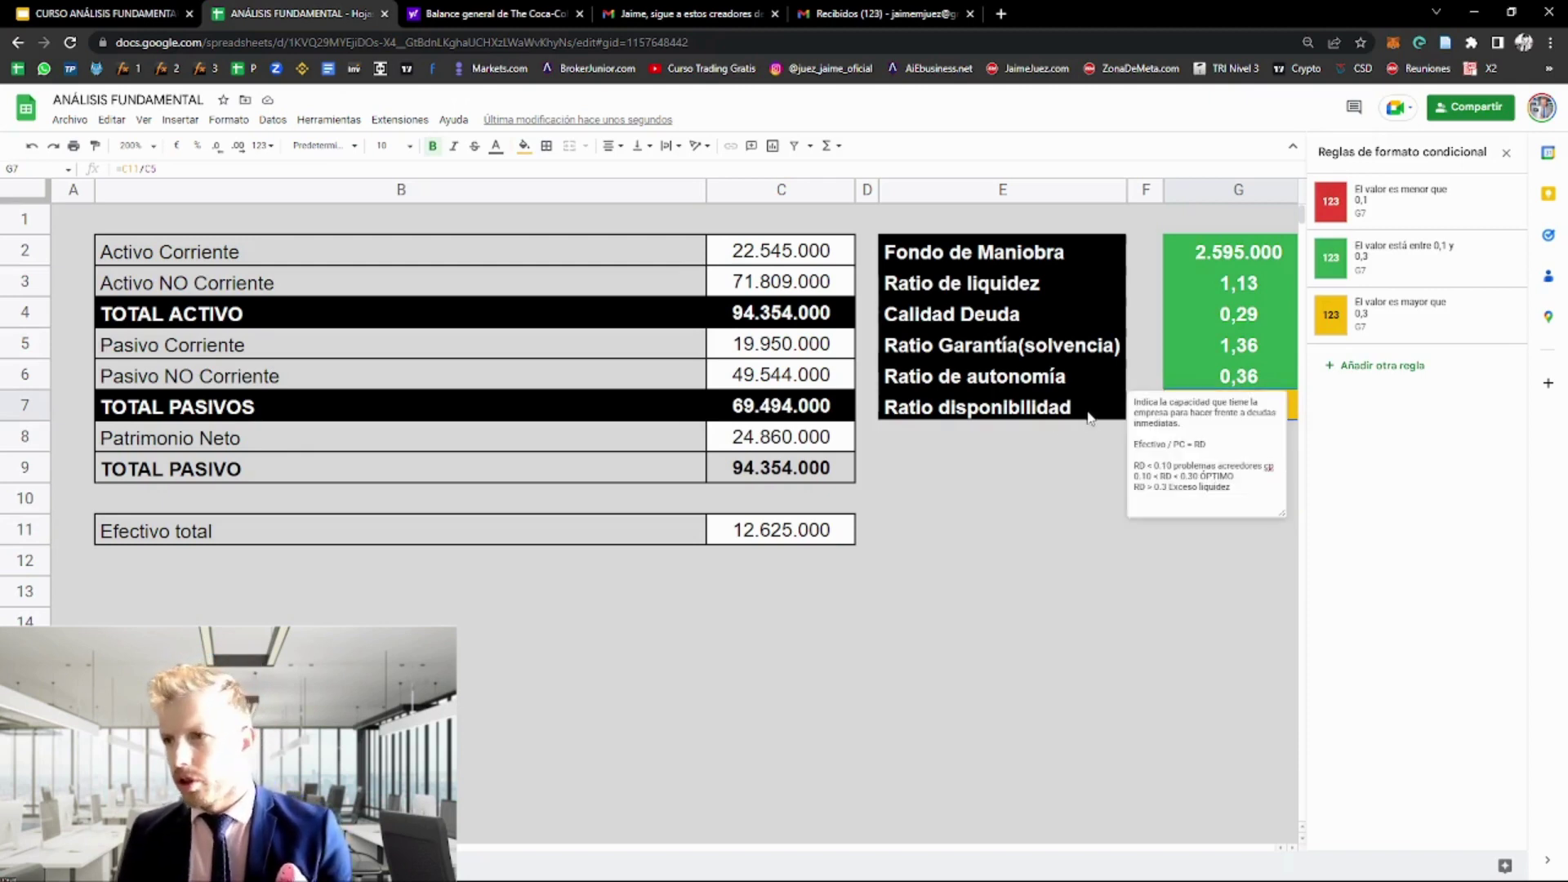
# Format the empty cell E8 below Ratio disponibilidad with a black fill and white text color
pyautogui.click(922, 443)
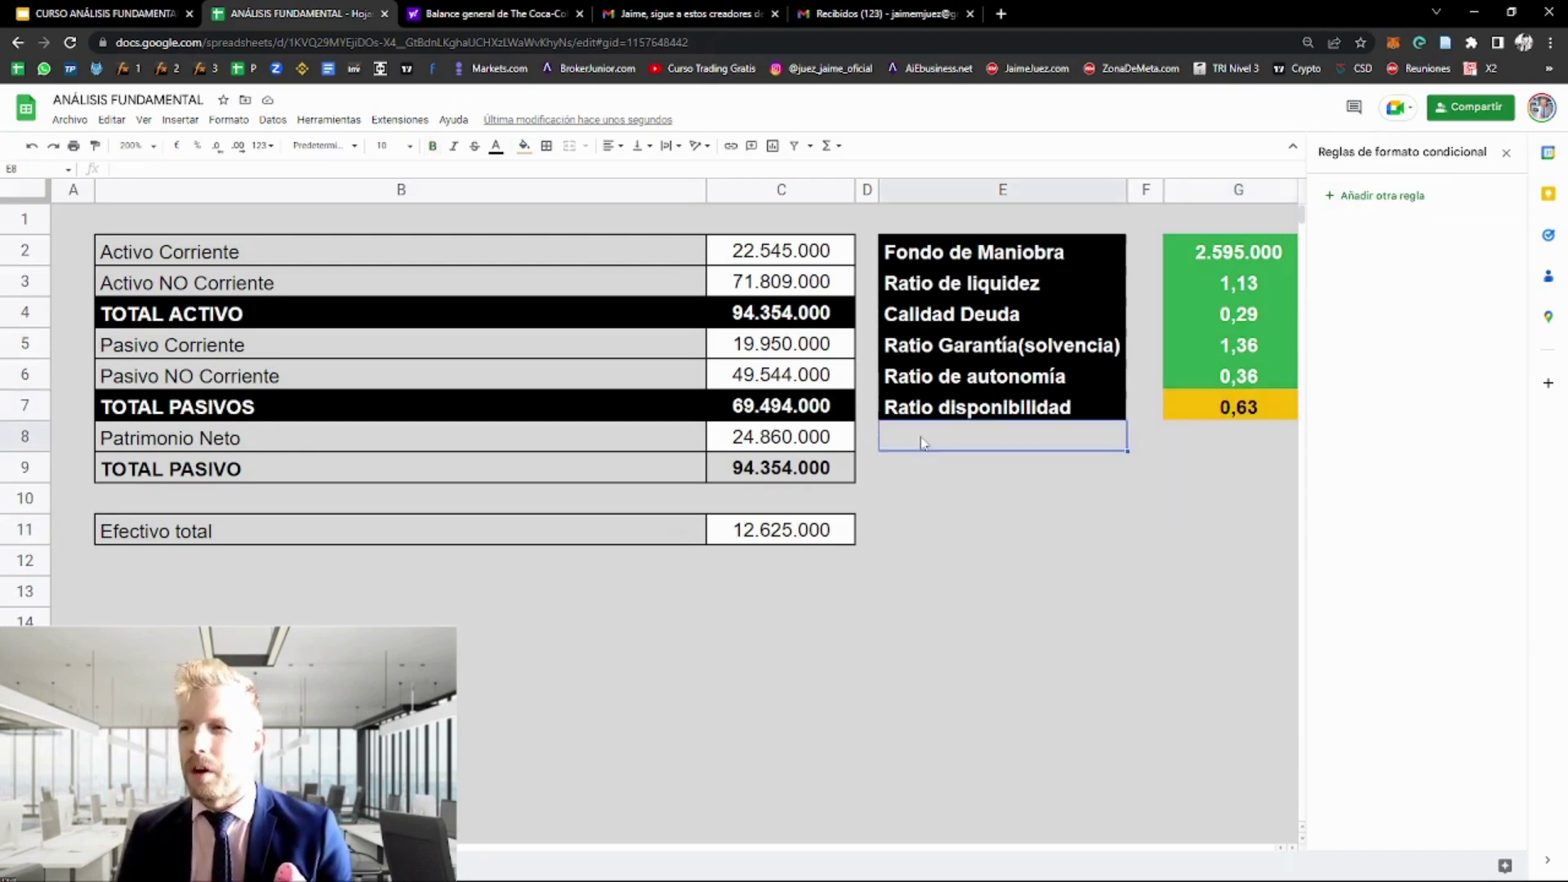
pyautogui.click(523, 150)
pyautogui.click(535, 206)
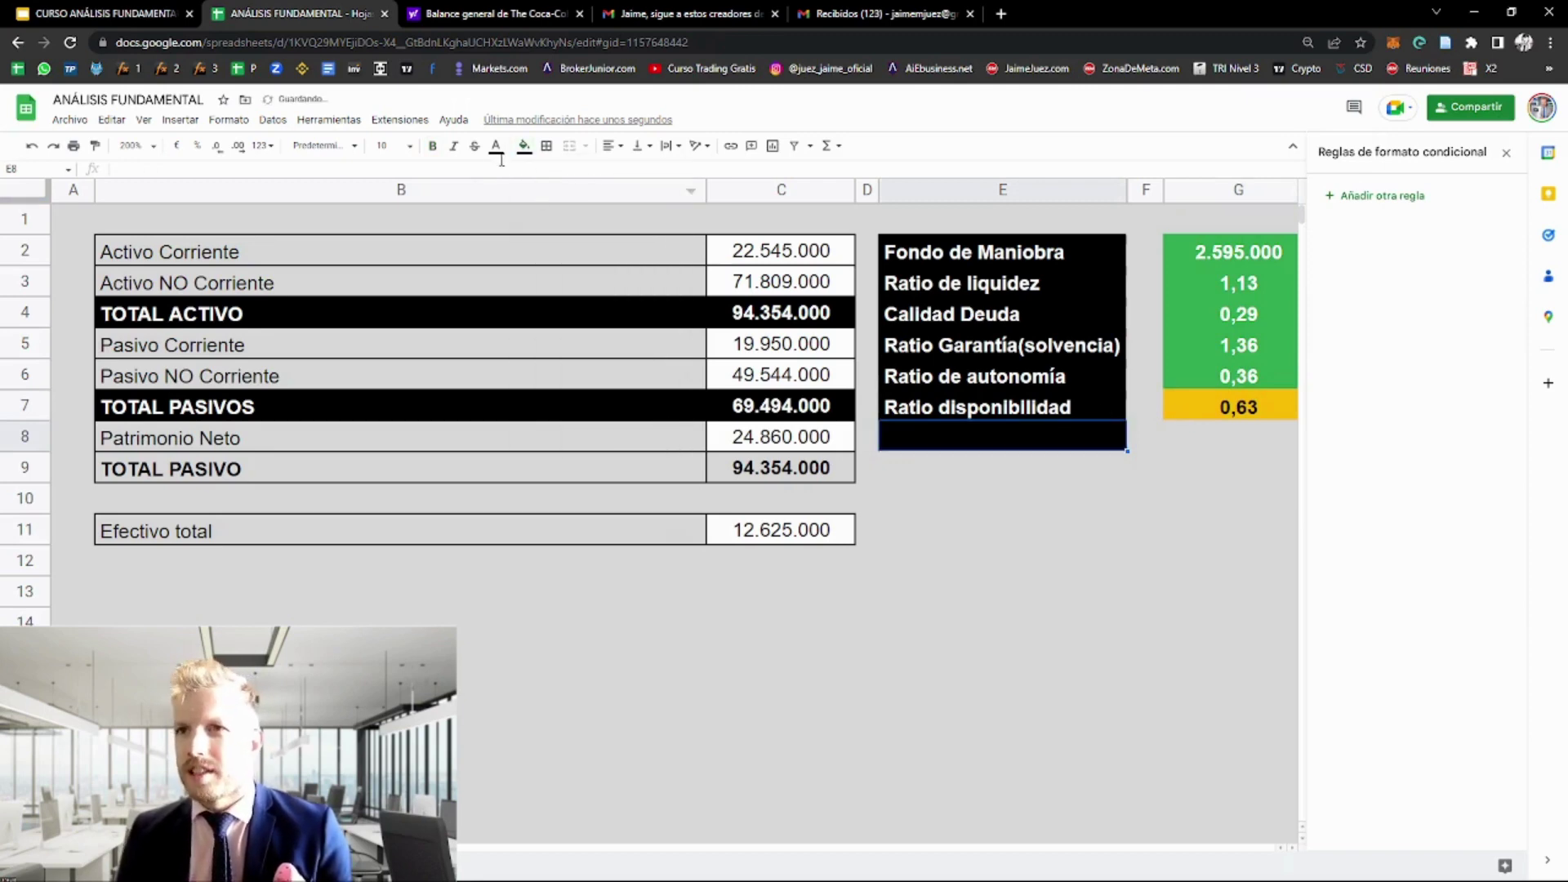
pyautogui.click(496, 148)
pyautogui.click(649, 200)
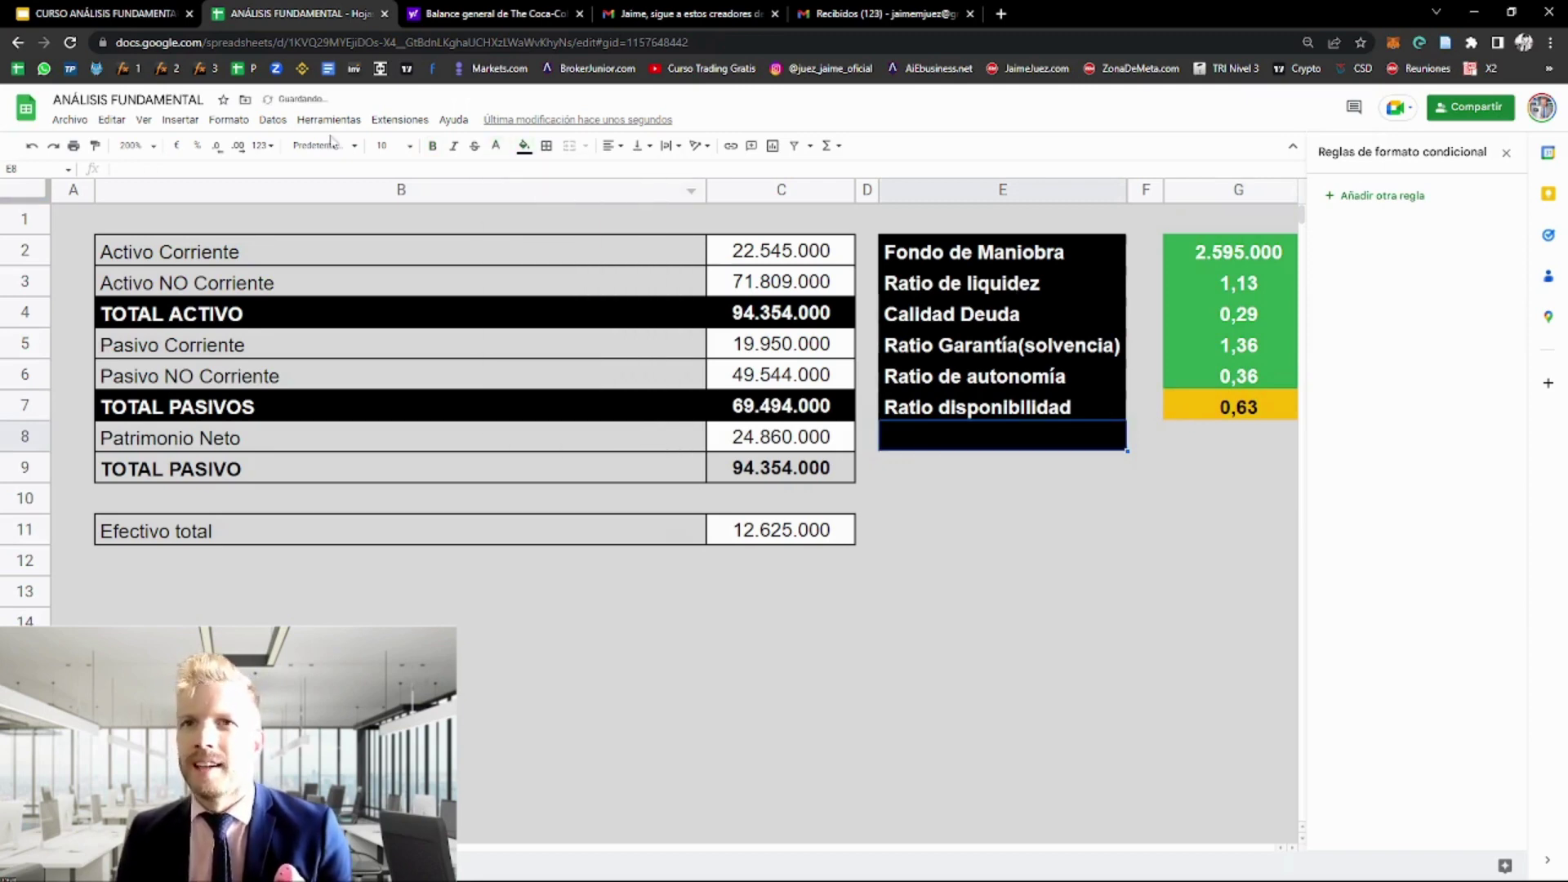
# Copy the title "Ratio de tesorería" from slide 19 of the course presentation into cell E8 and make it bold
pyautogui.click(99, 14)
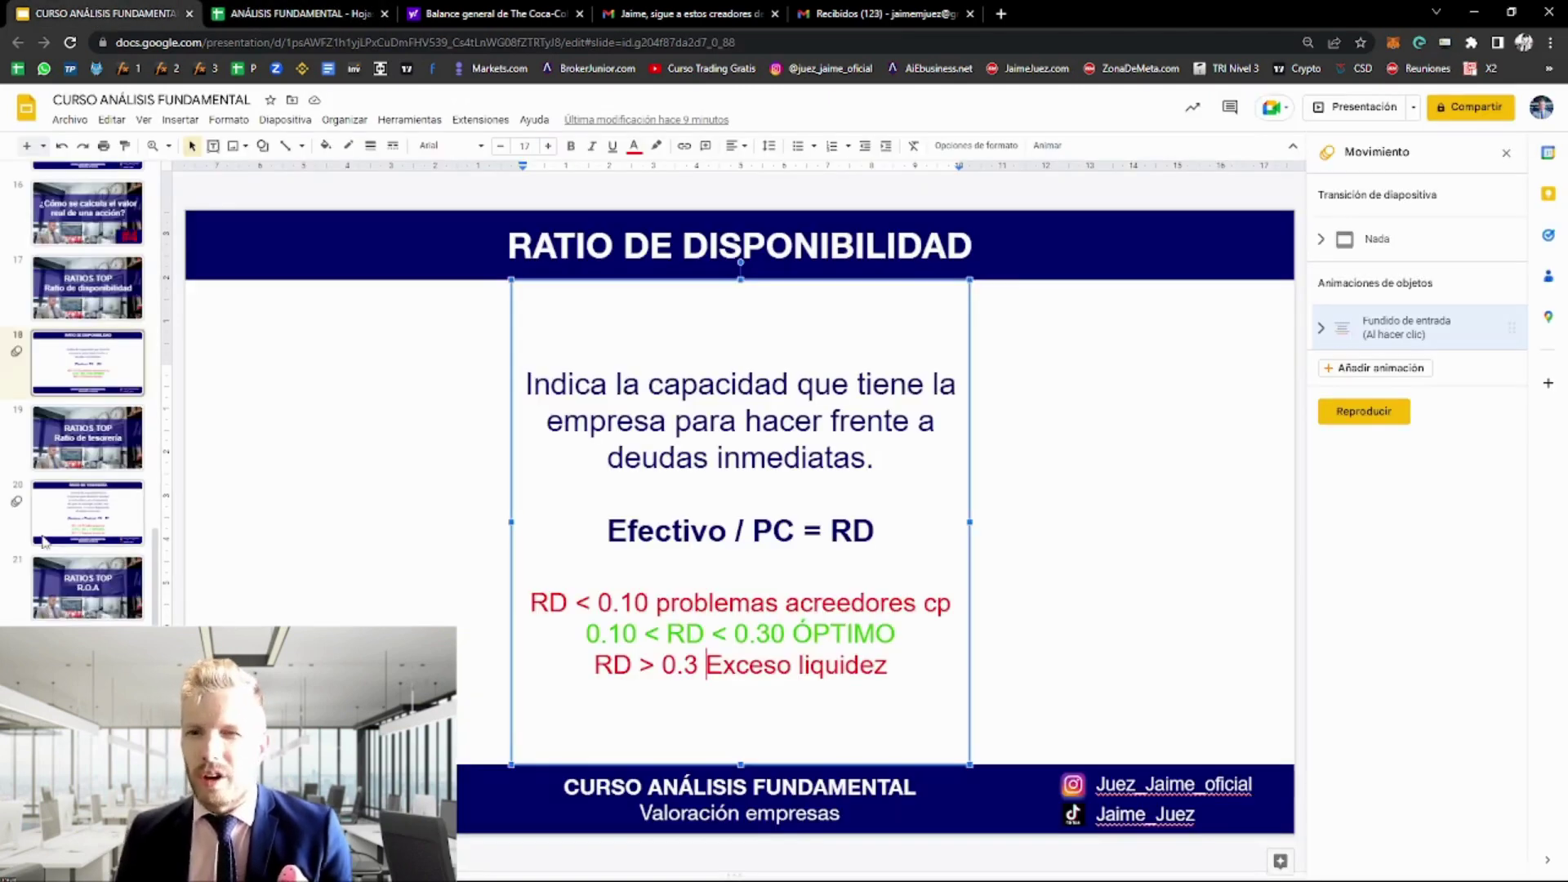
pyautogui.click(91, 467)
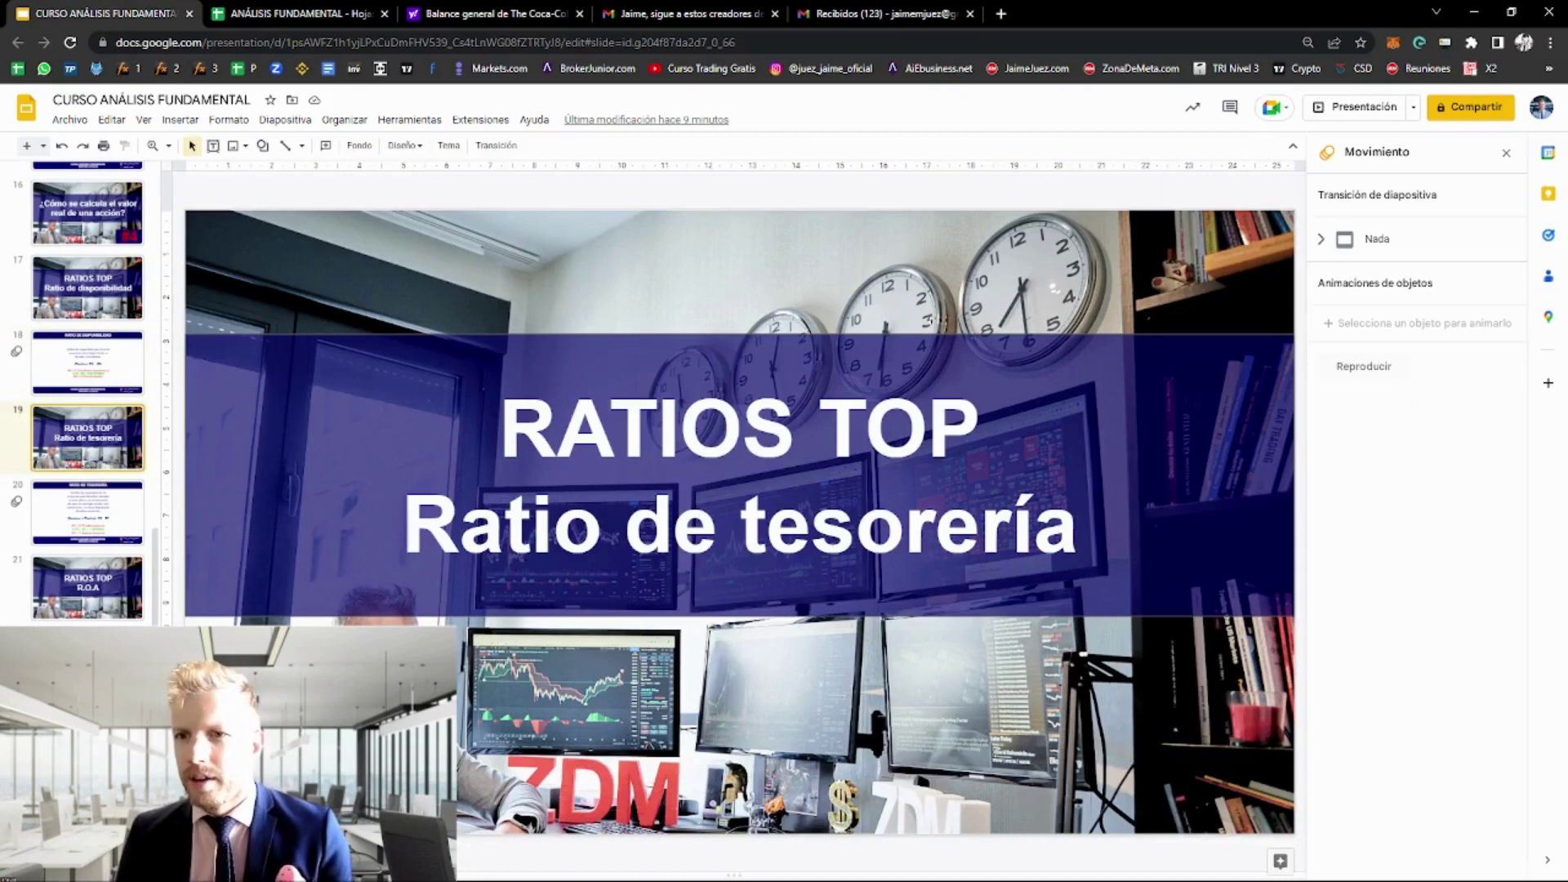
pyautogui.moveTo(406, 539); pyautogui.dragTo(1076, 531)
pyautogui.hotkey('ctrl', 'c')
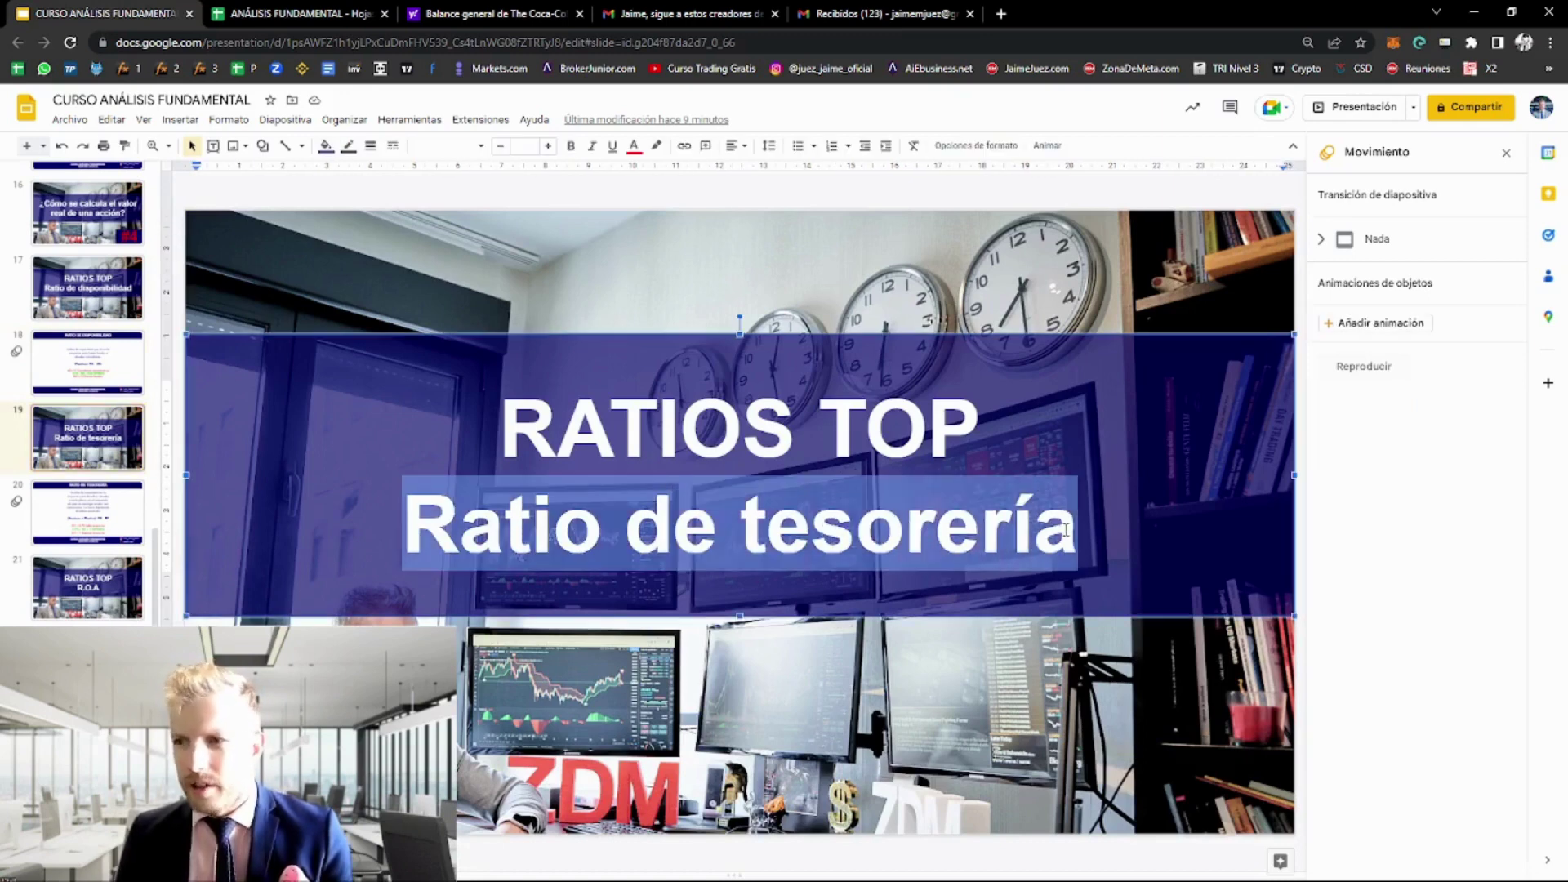
pyautogui.click(282, 14)
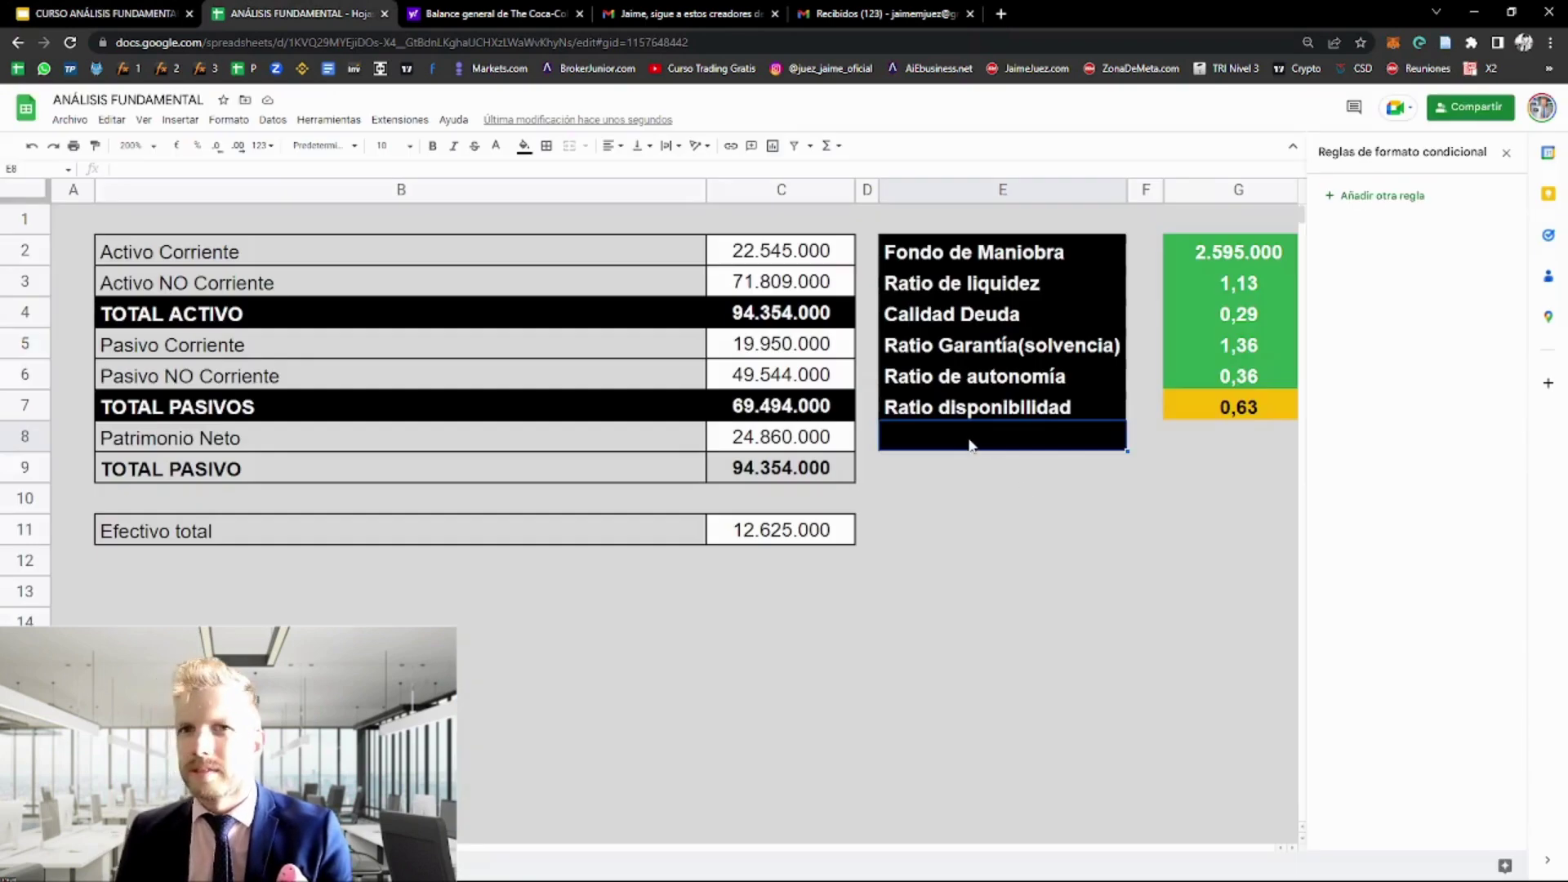
pyautogui.hotkey('ctrl', 'v')
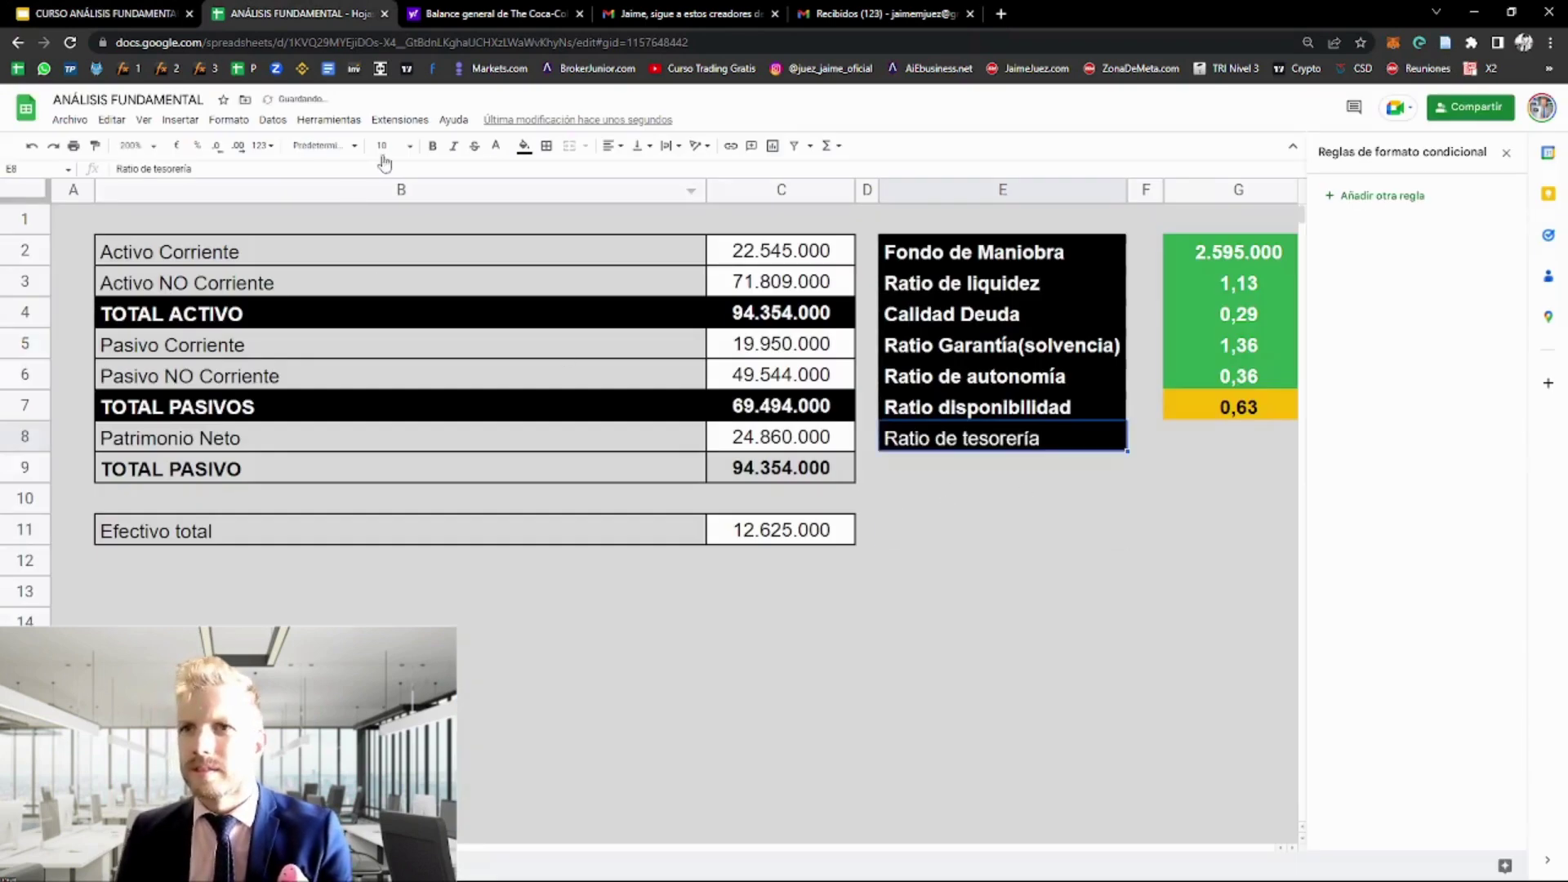
pyautogui.click(432, 146)
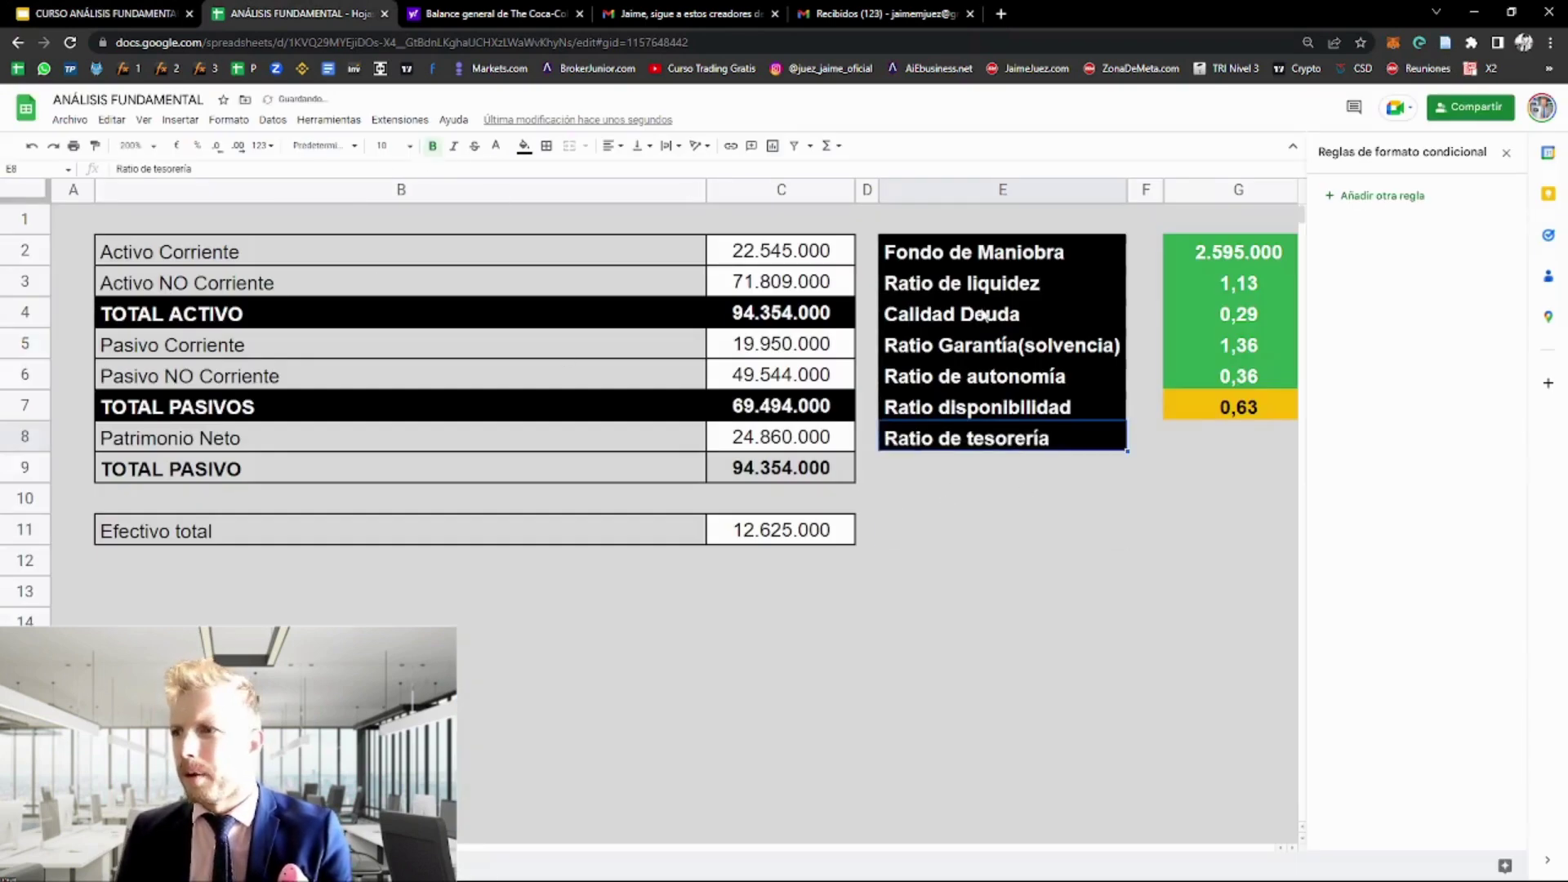
# Select the whole explanation text on the RATIO DE TESORERÍA slide of the course presentation for copying
pyautogui.click(1197, 439)
pyautogui.click(144, 18)
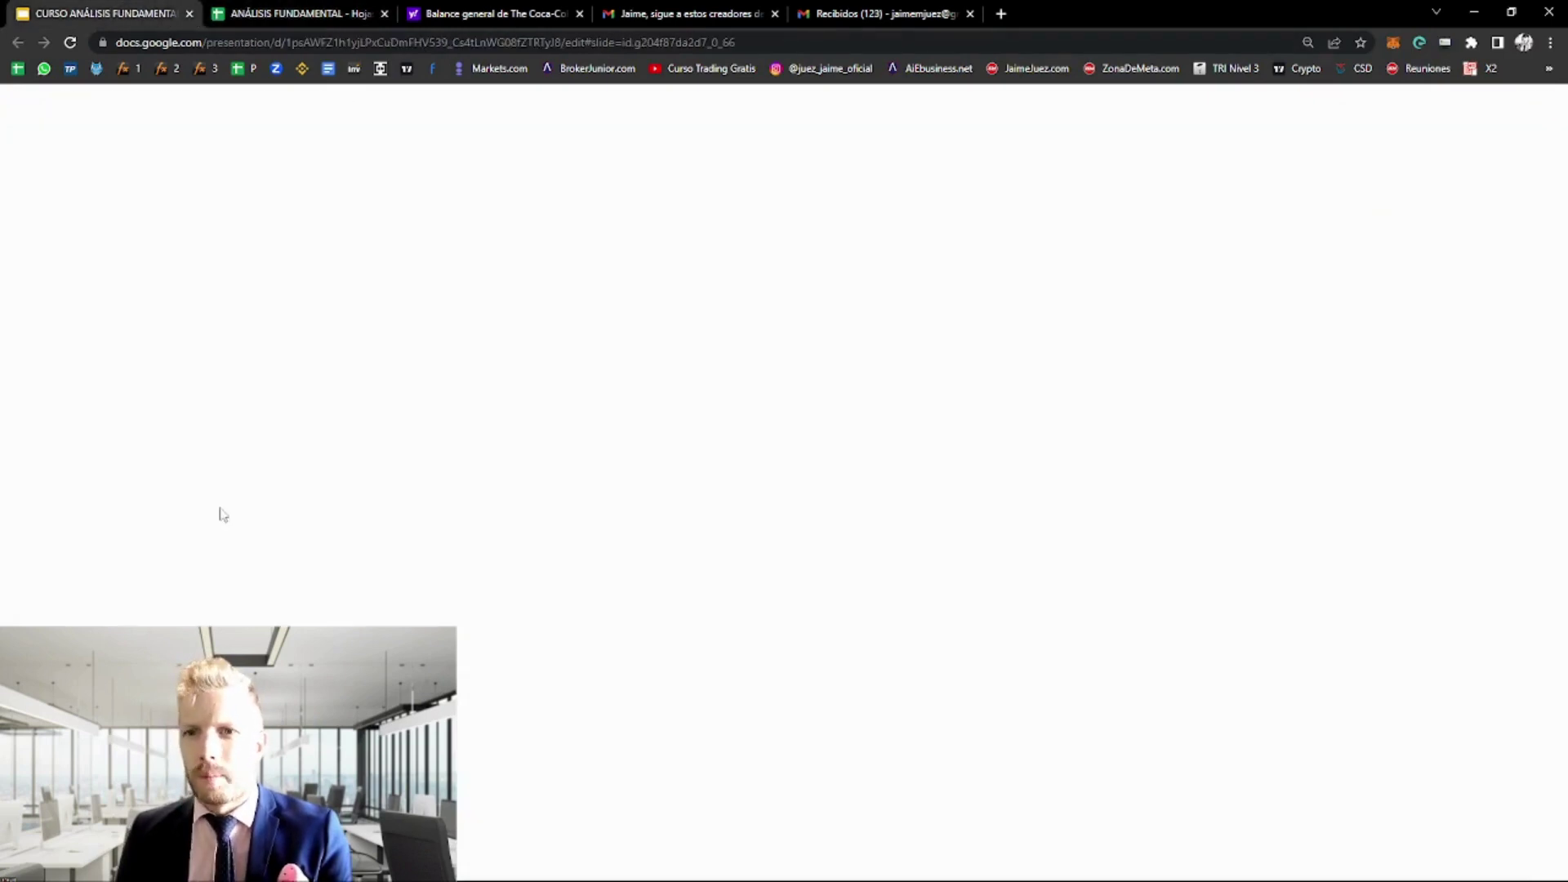
pyautogui.press('Down')
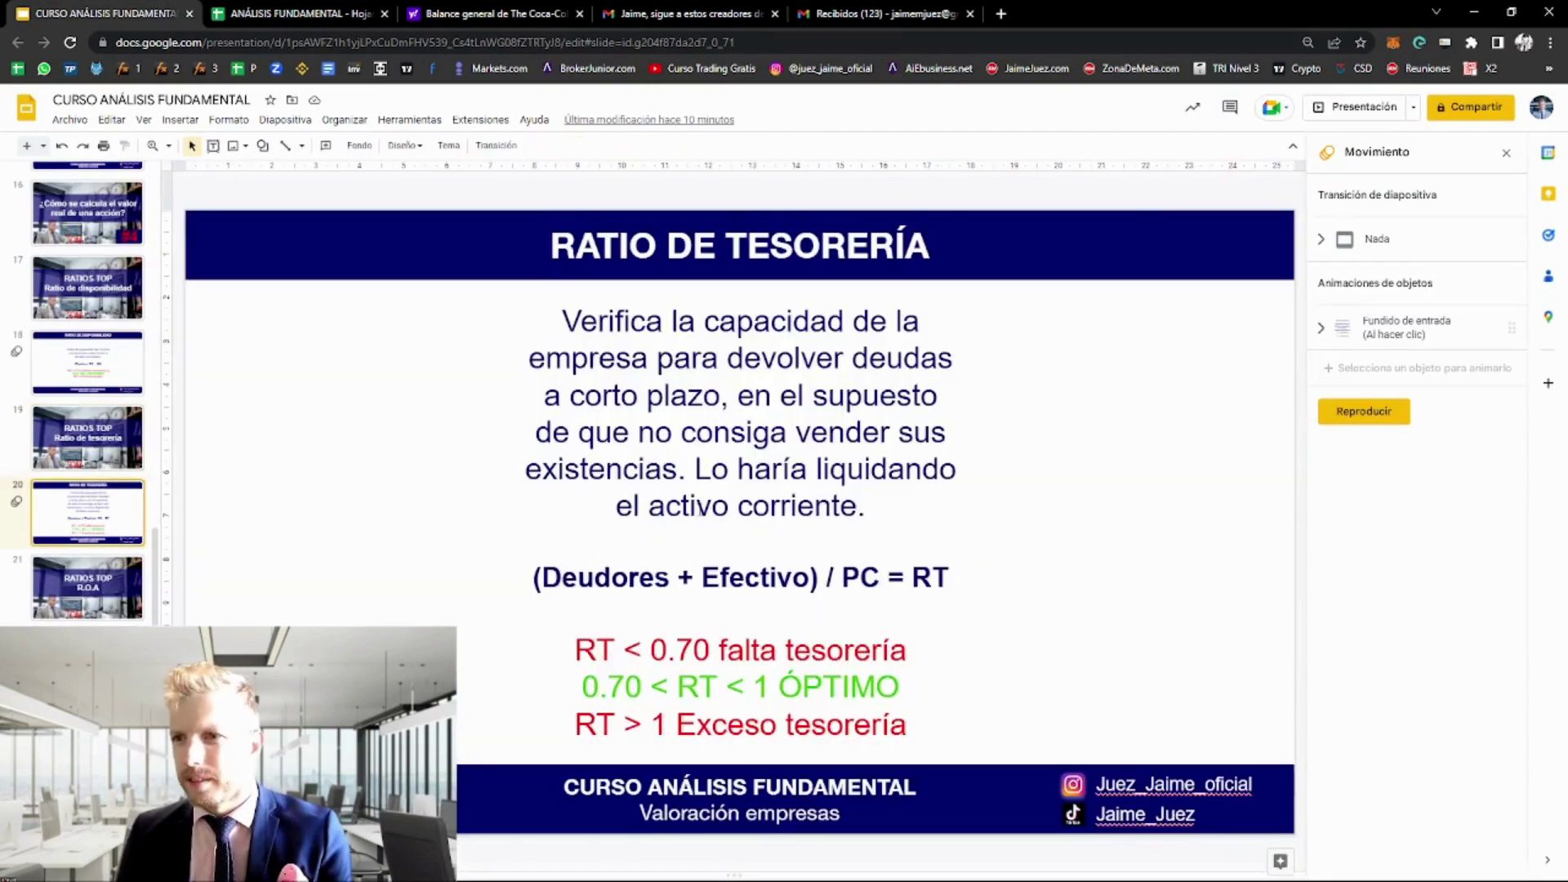
pyautogui.click(701, 502)
pyautogui.hotkey('ctrl', 'a')
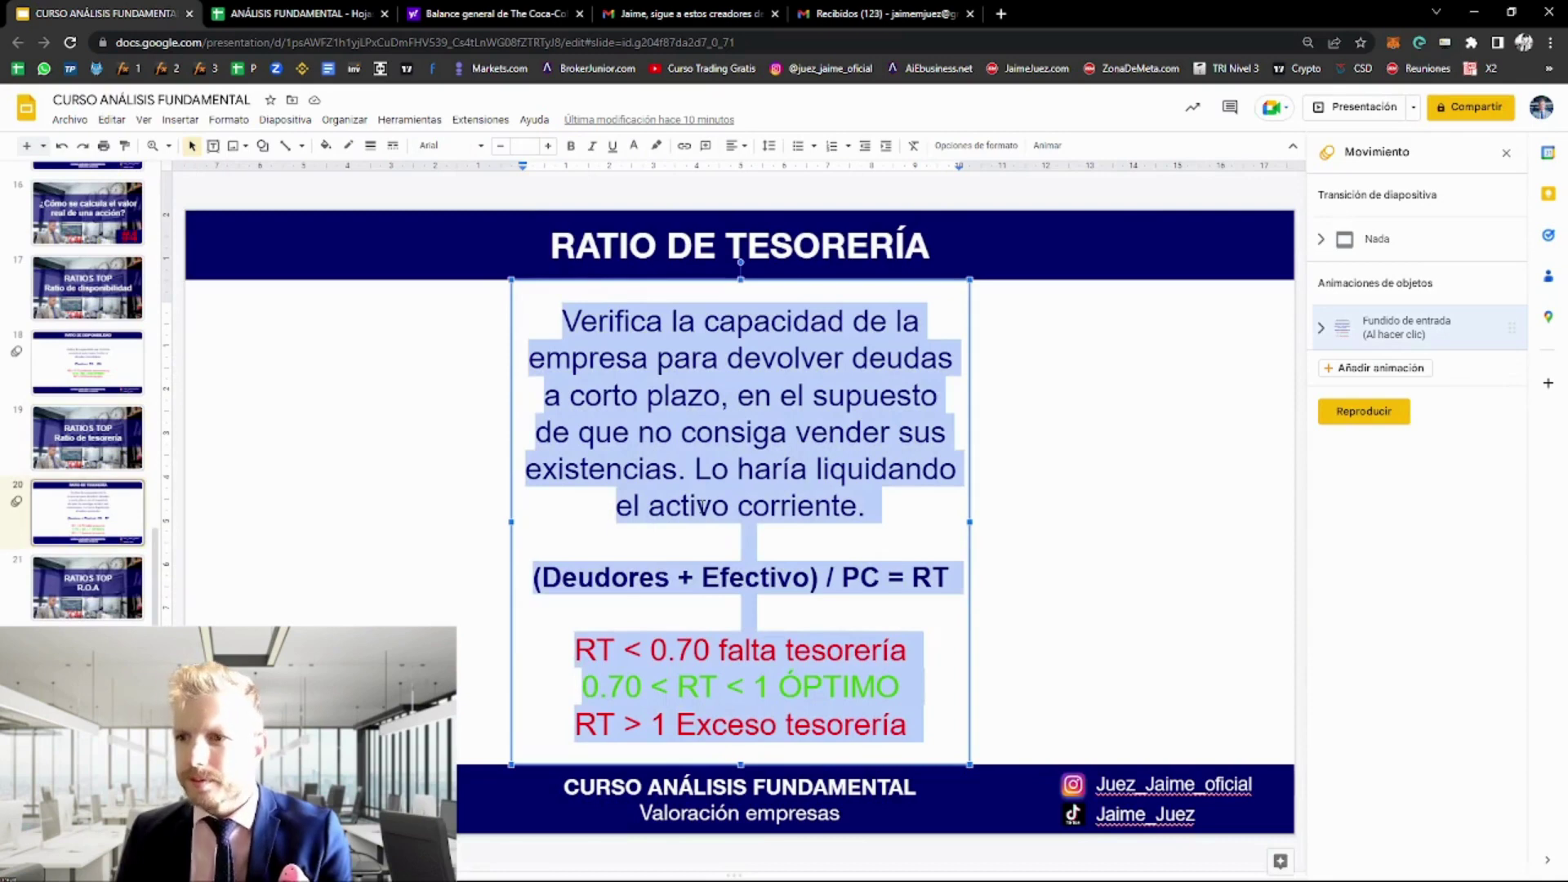
# Insert the copied tesorería explanation, with its formula and thresholds, as a note on cell E8 and enlarge the note to show all its text
pyautogui.click(245, 15)
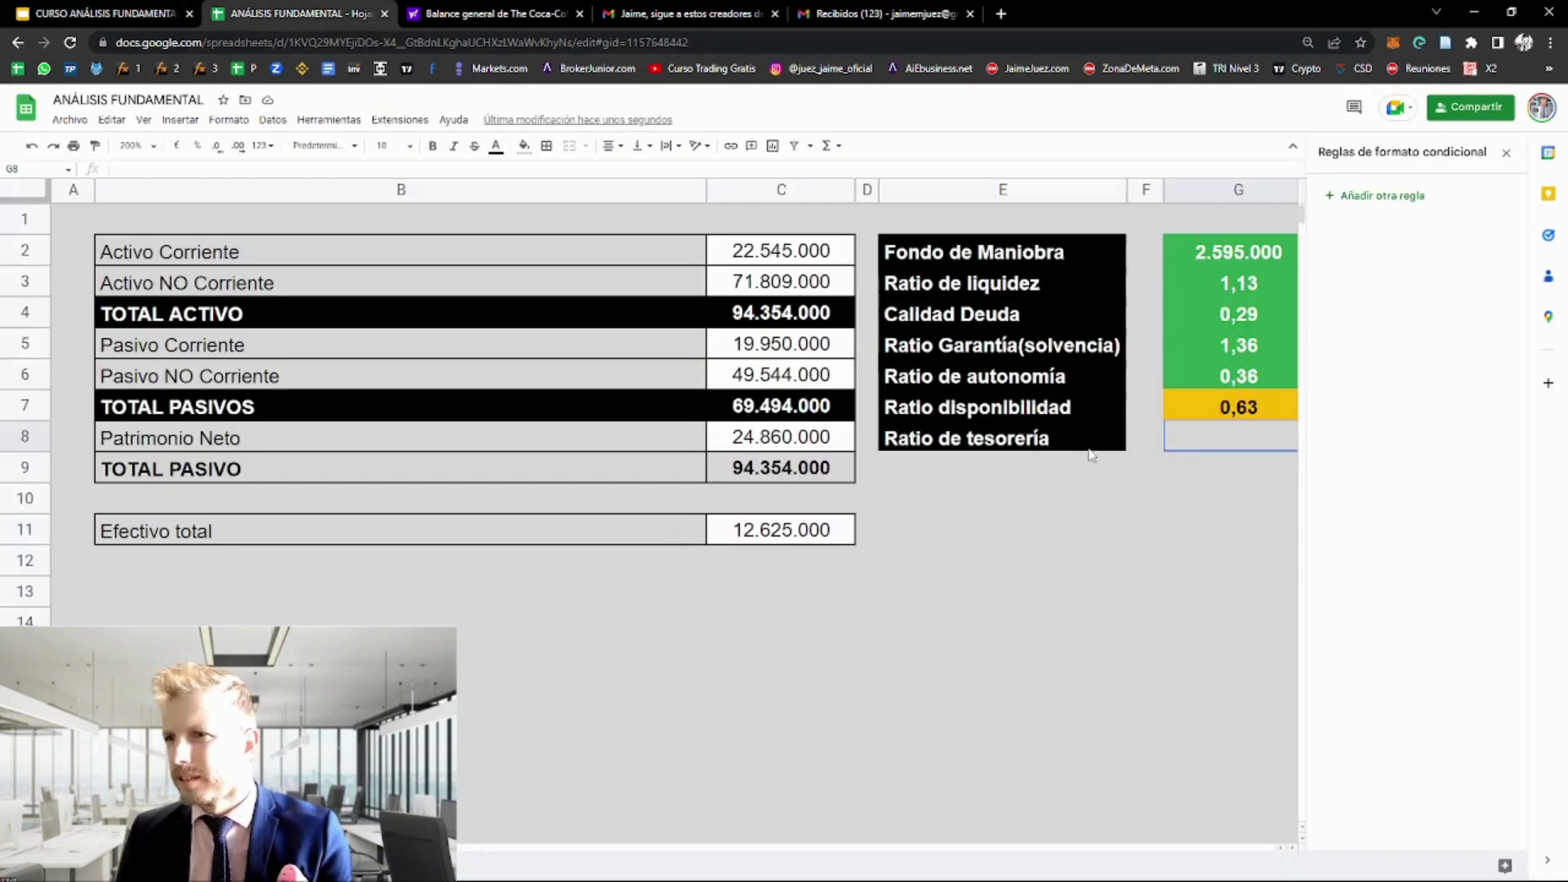
pyautogui.click(1068, 433)
pyautogui.rightClick(1063, 441)
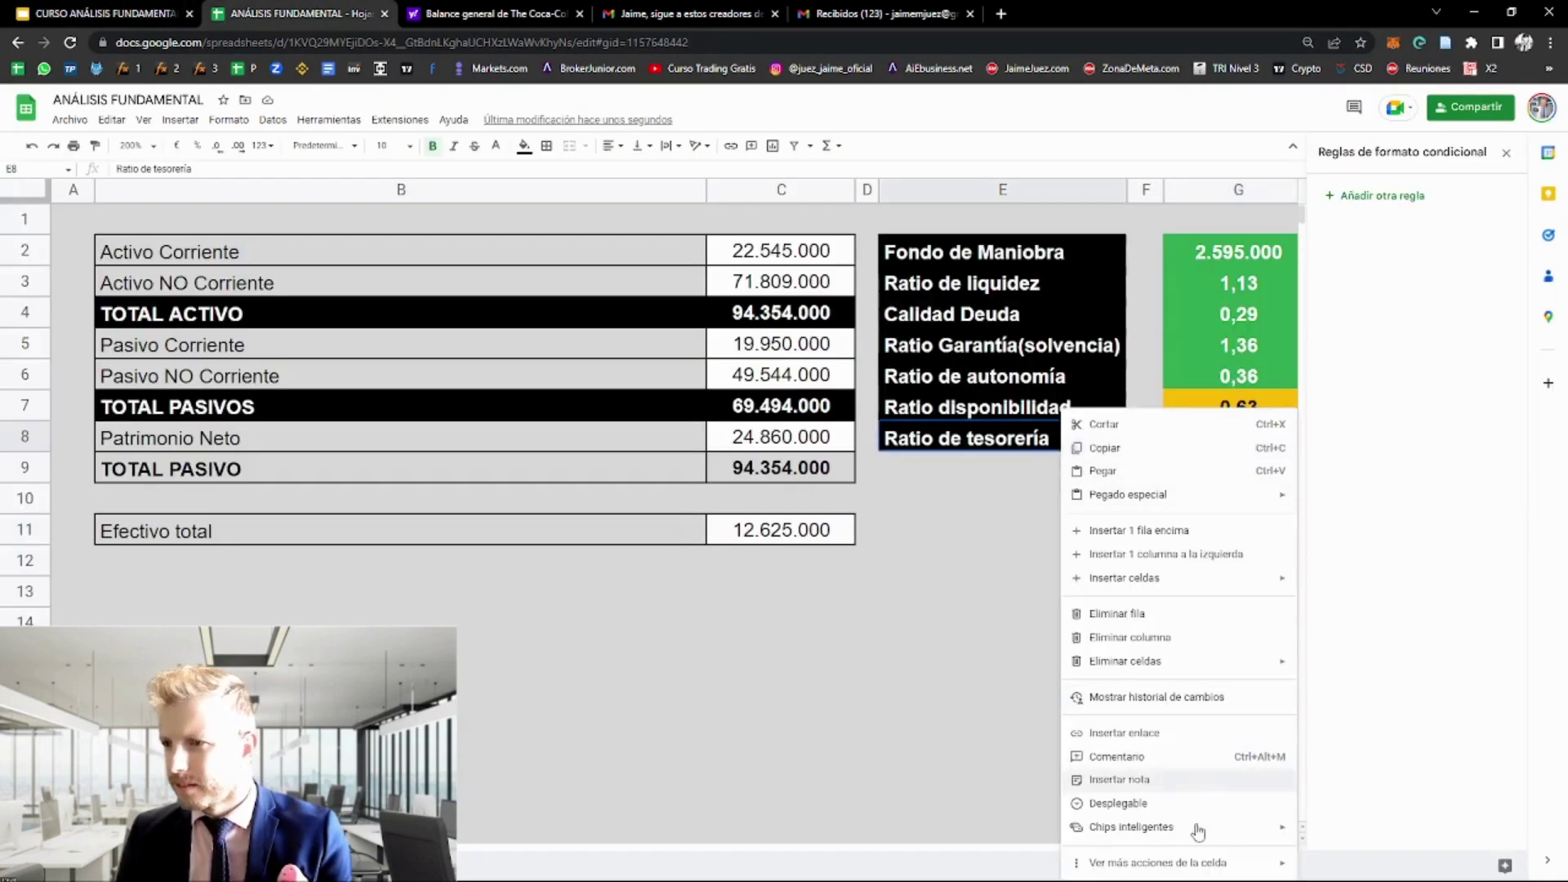
pyautogui.click(1154, 780)
pyautogui.write('(Deudores + Efectivo) / PC = RT  RT < 0.70 falta tesorería 0.70 < RT < 1 ÓPTIMO RT > 1 Exceso tesorería')
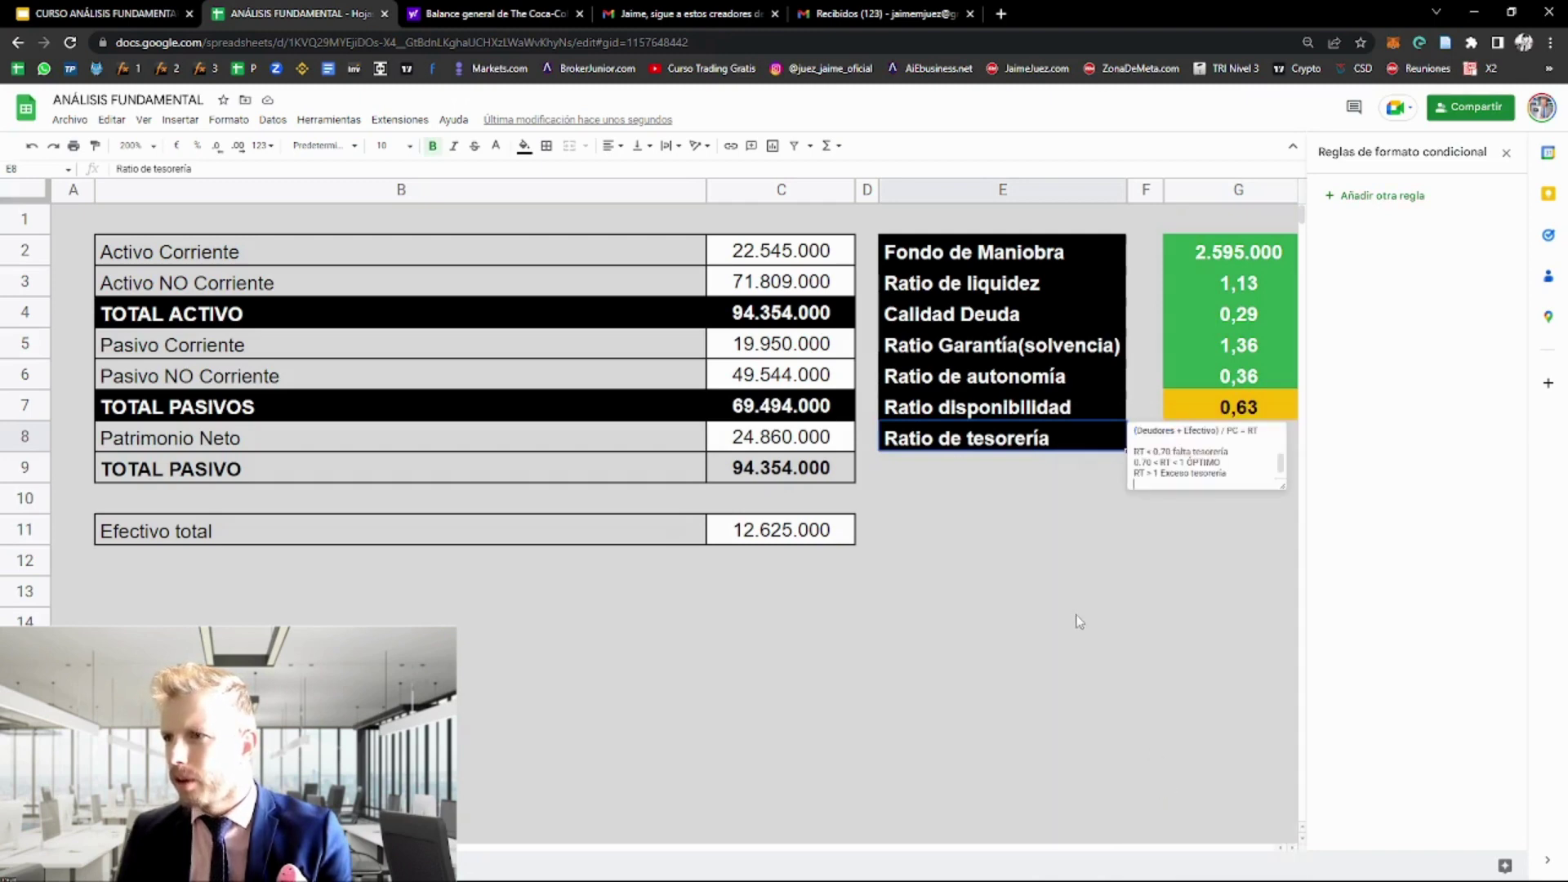
pyautogui.moveTo(1281, 488); pyautogui.dragTo(1292, 581)
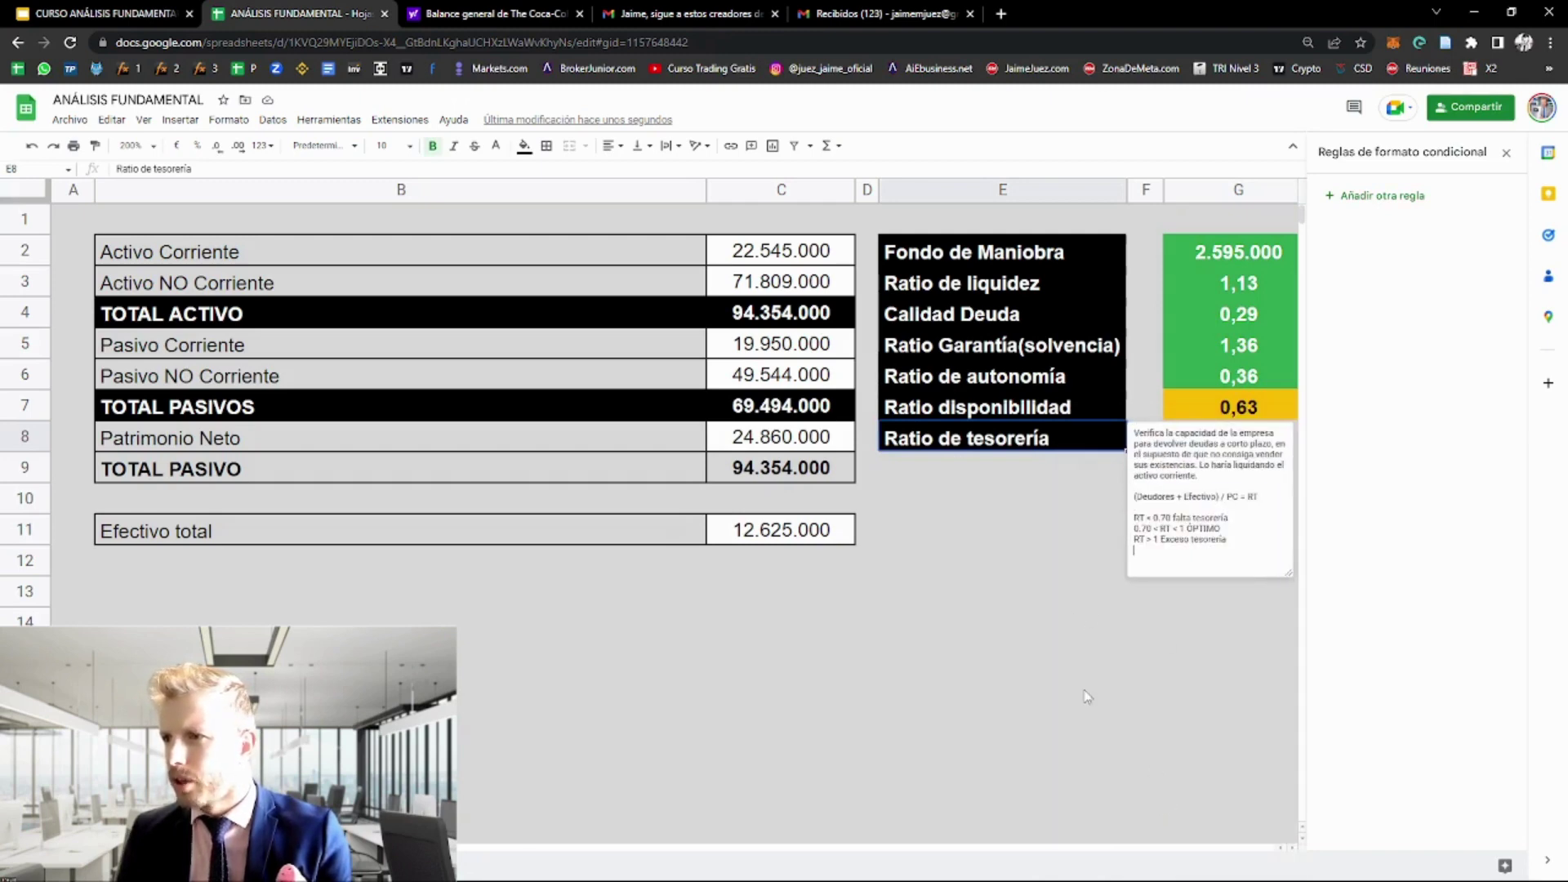
pyautogui.click(1086, 693)
# Finish the note on cell E8 and switch to the course presentation
pyautogui.click(1051, 447)
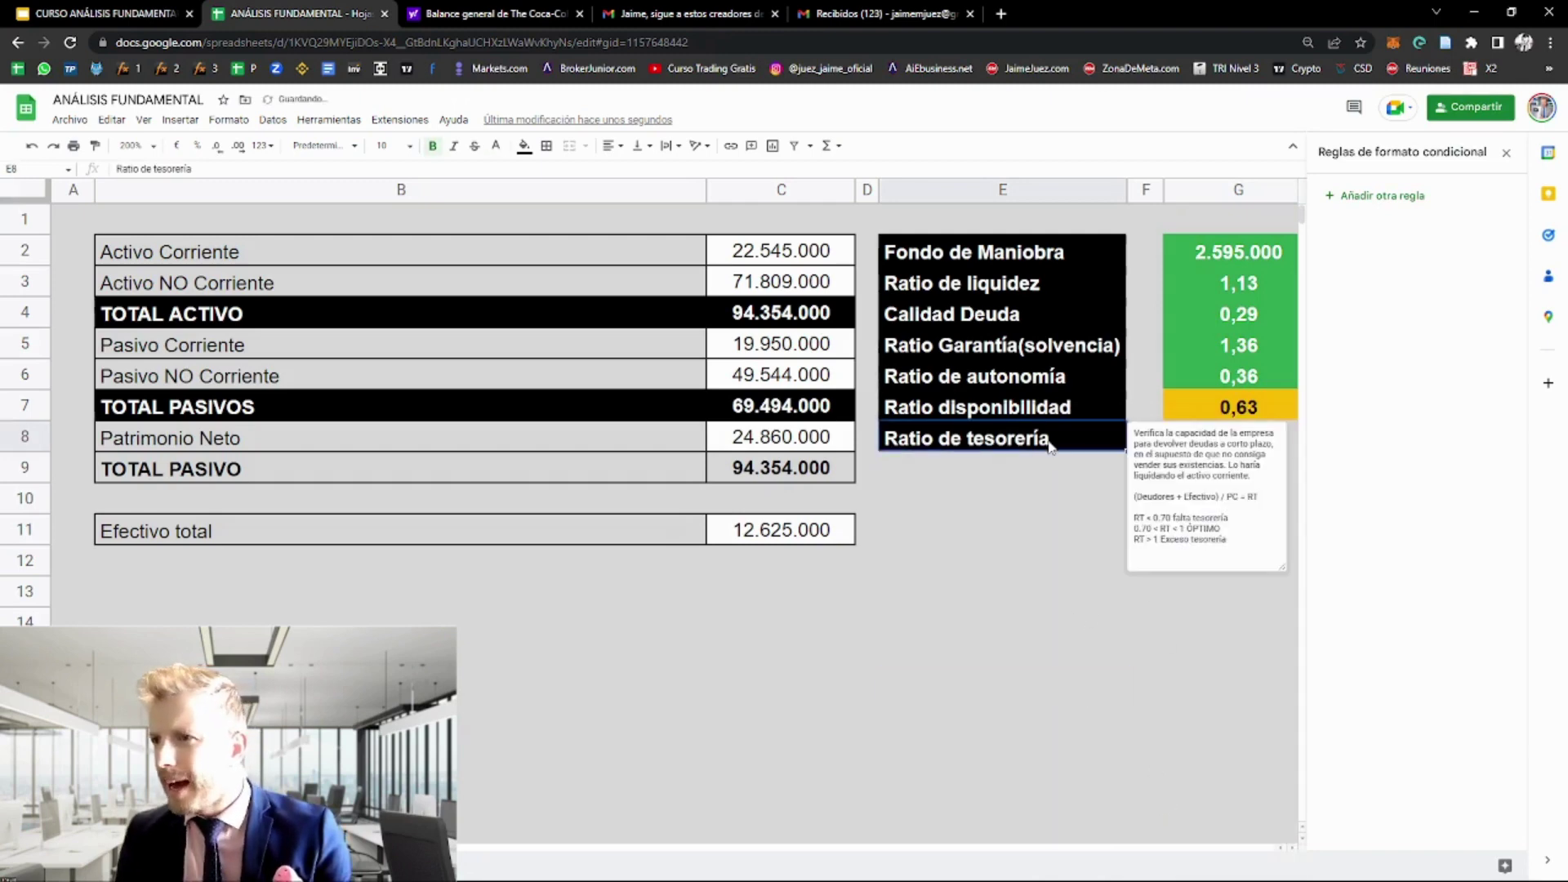
pyautogui.click(106, 13)
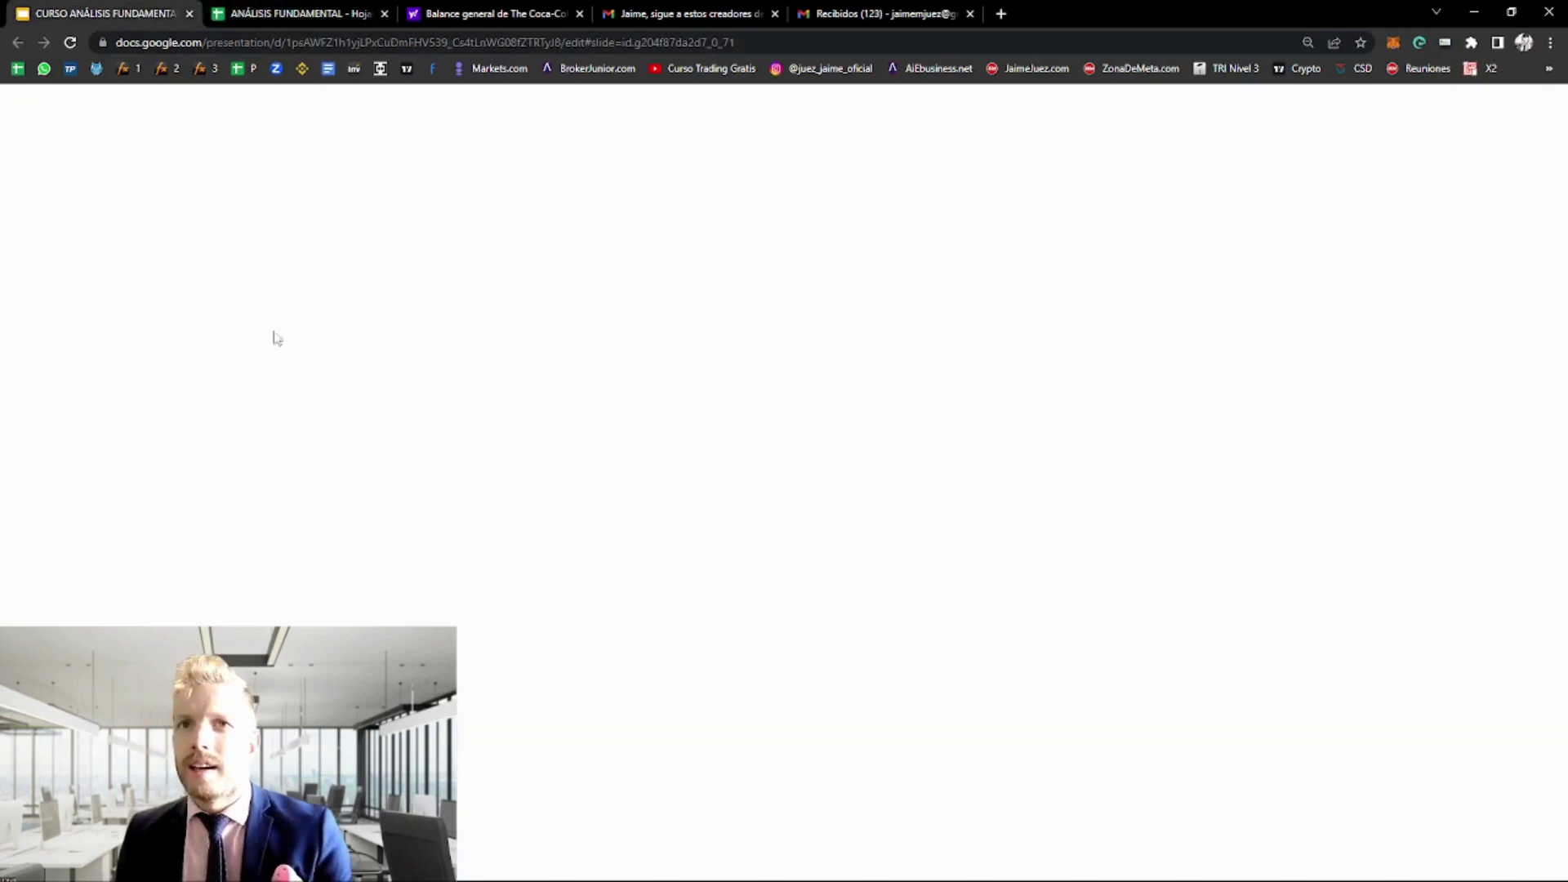
pyautogui.click(703, 695)
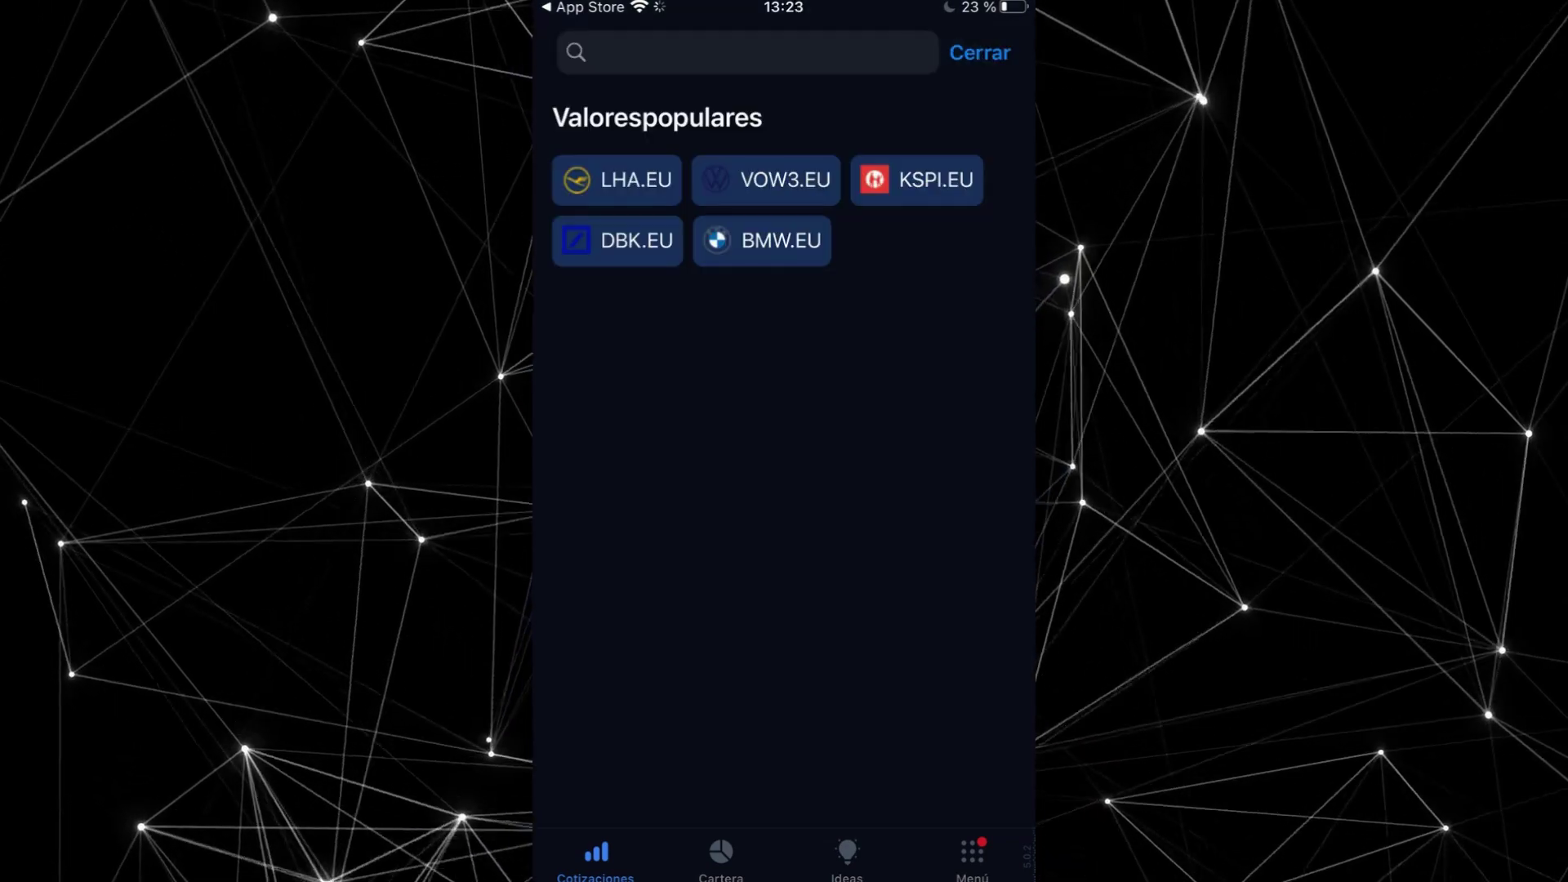
# In the mobile trading app, search for "Ko", open KO.US and examine Total Current Assets in its annual balance report
pyautogui.click(748, 52)
pyautogui.write('Ko')
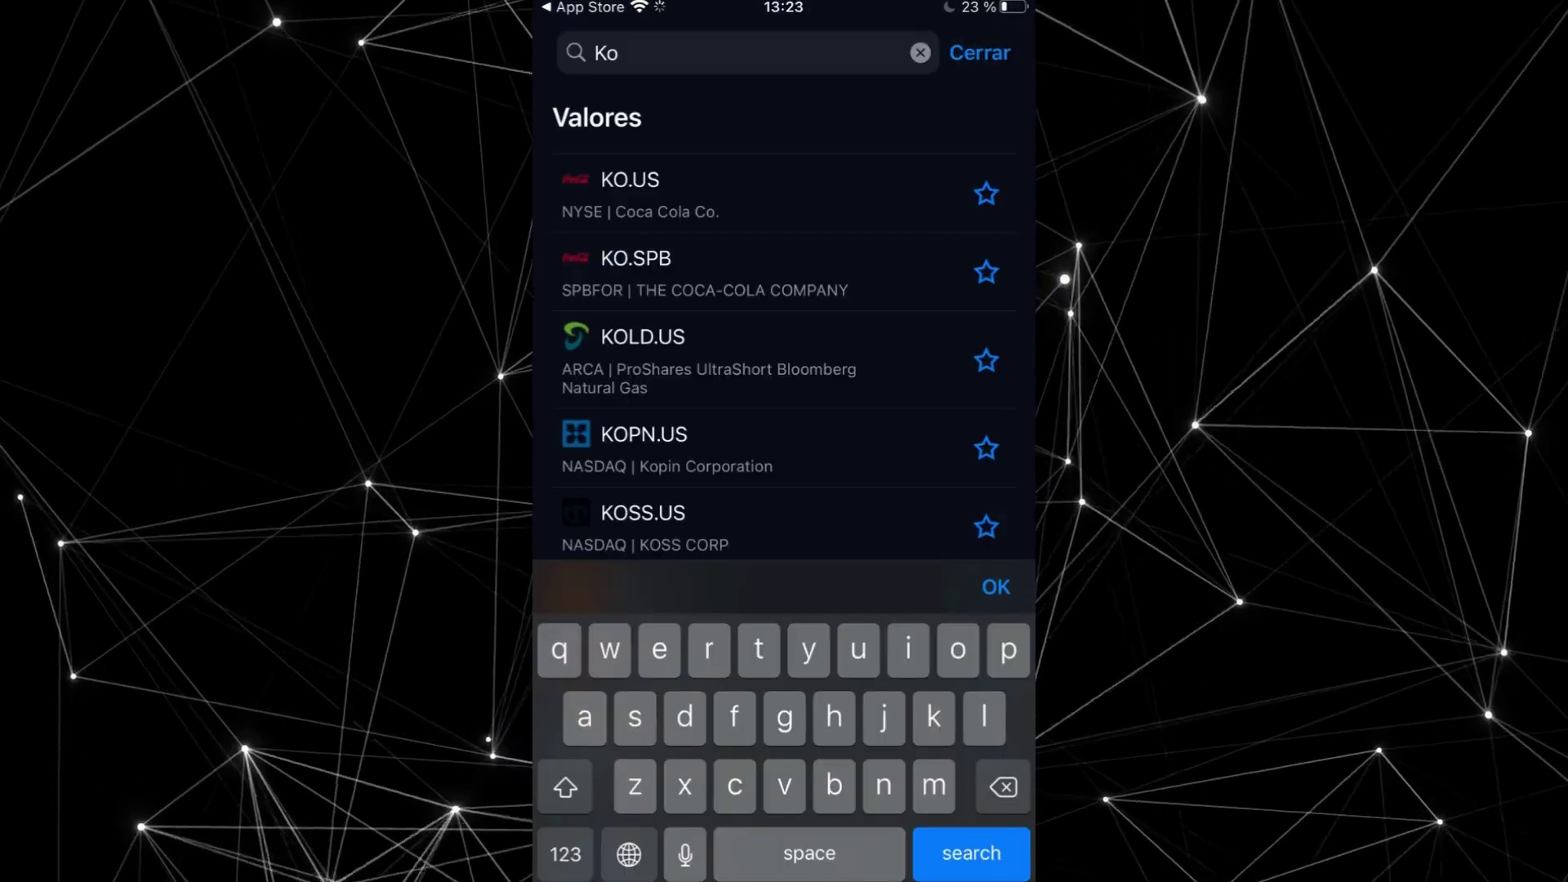
pyautogui.click(630, 194)
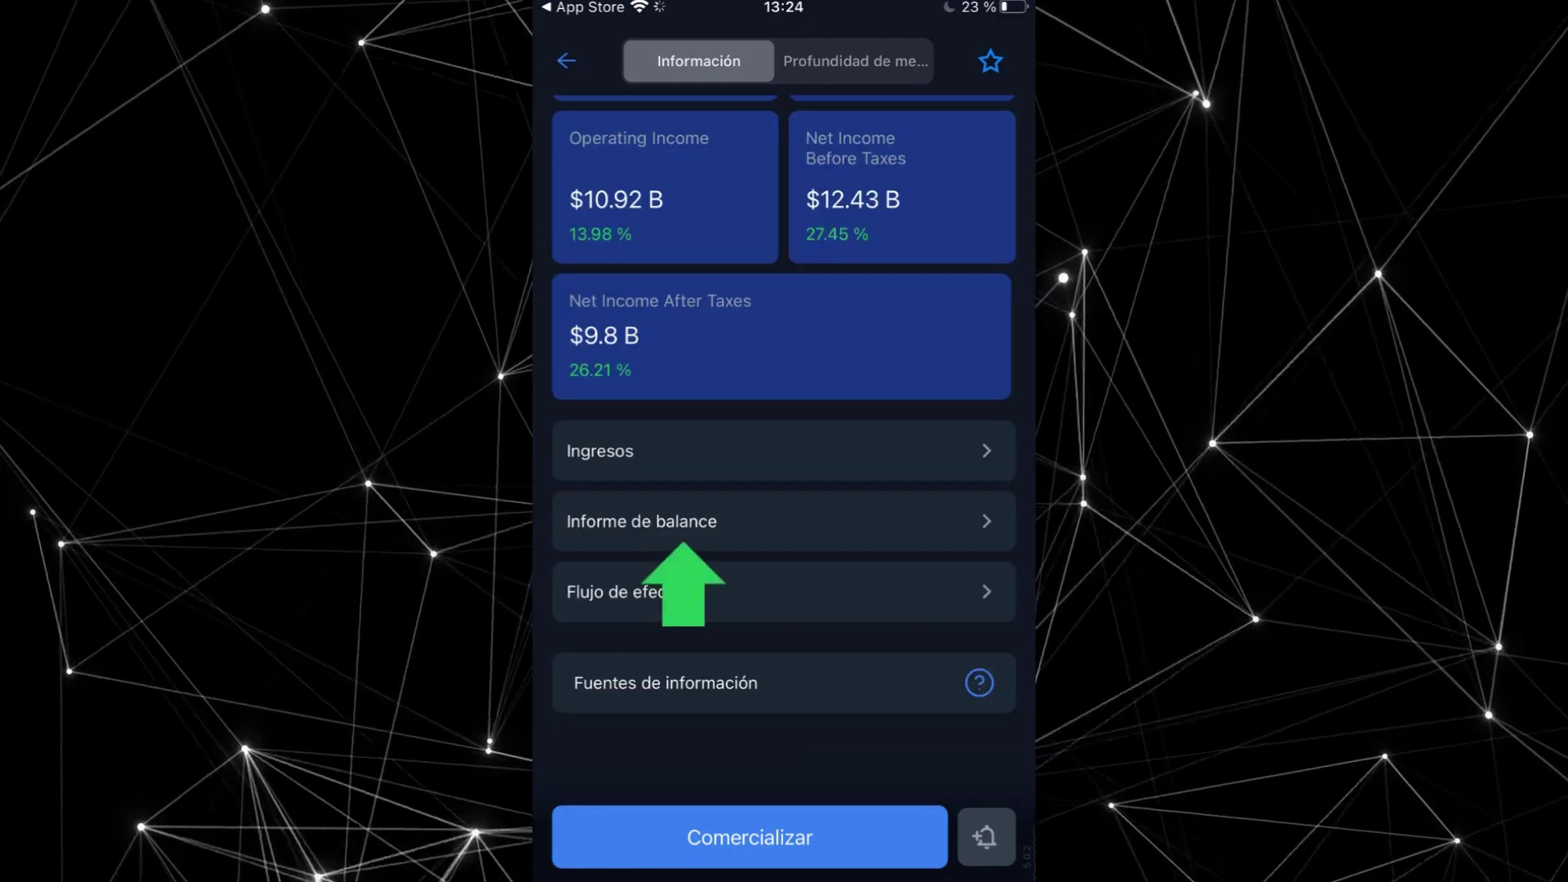
pyautogui.click(642, 521)
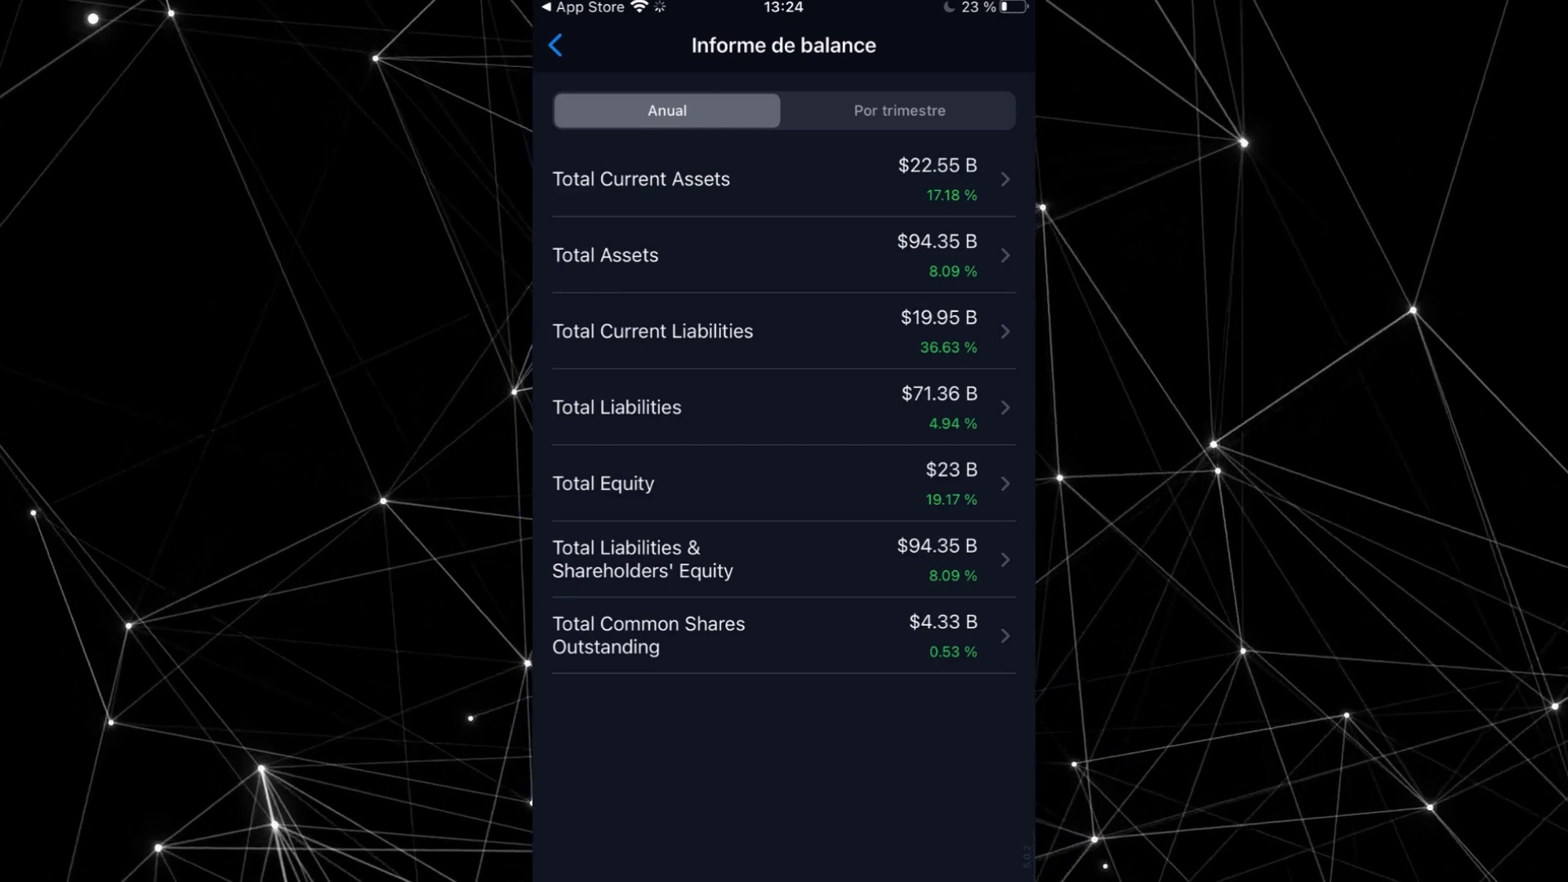
pyautogui.click(642, 179)
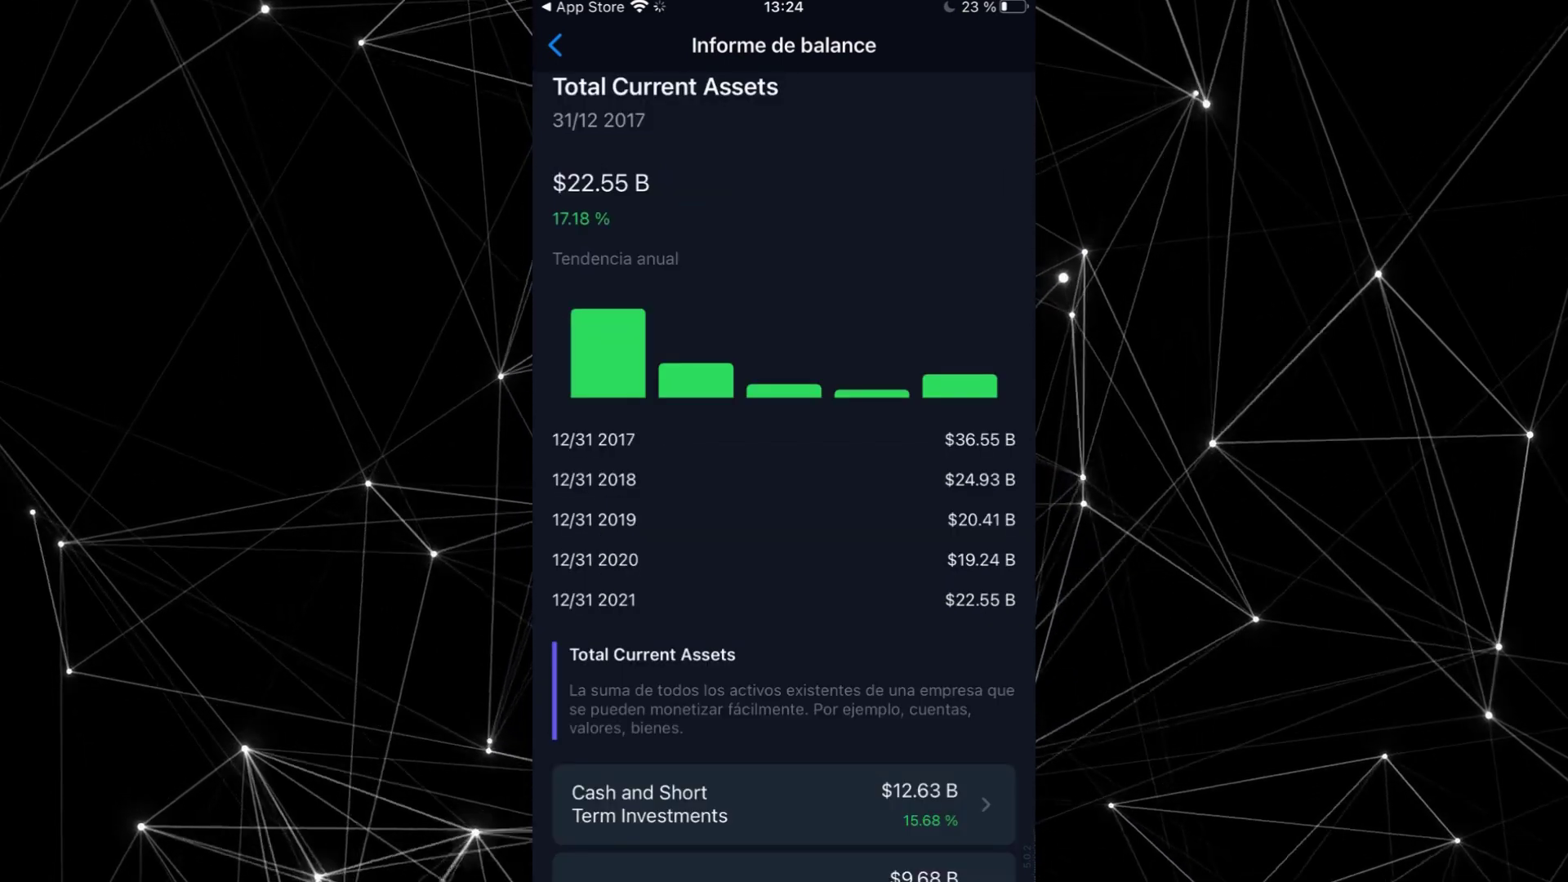
pyautogui.scroll(-7, 784, 490)
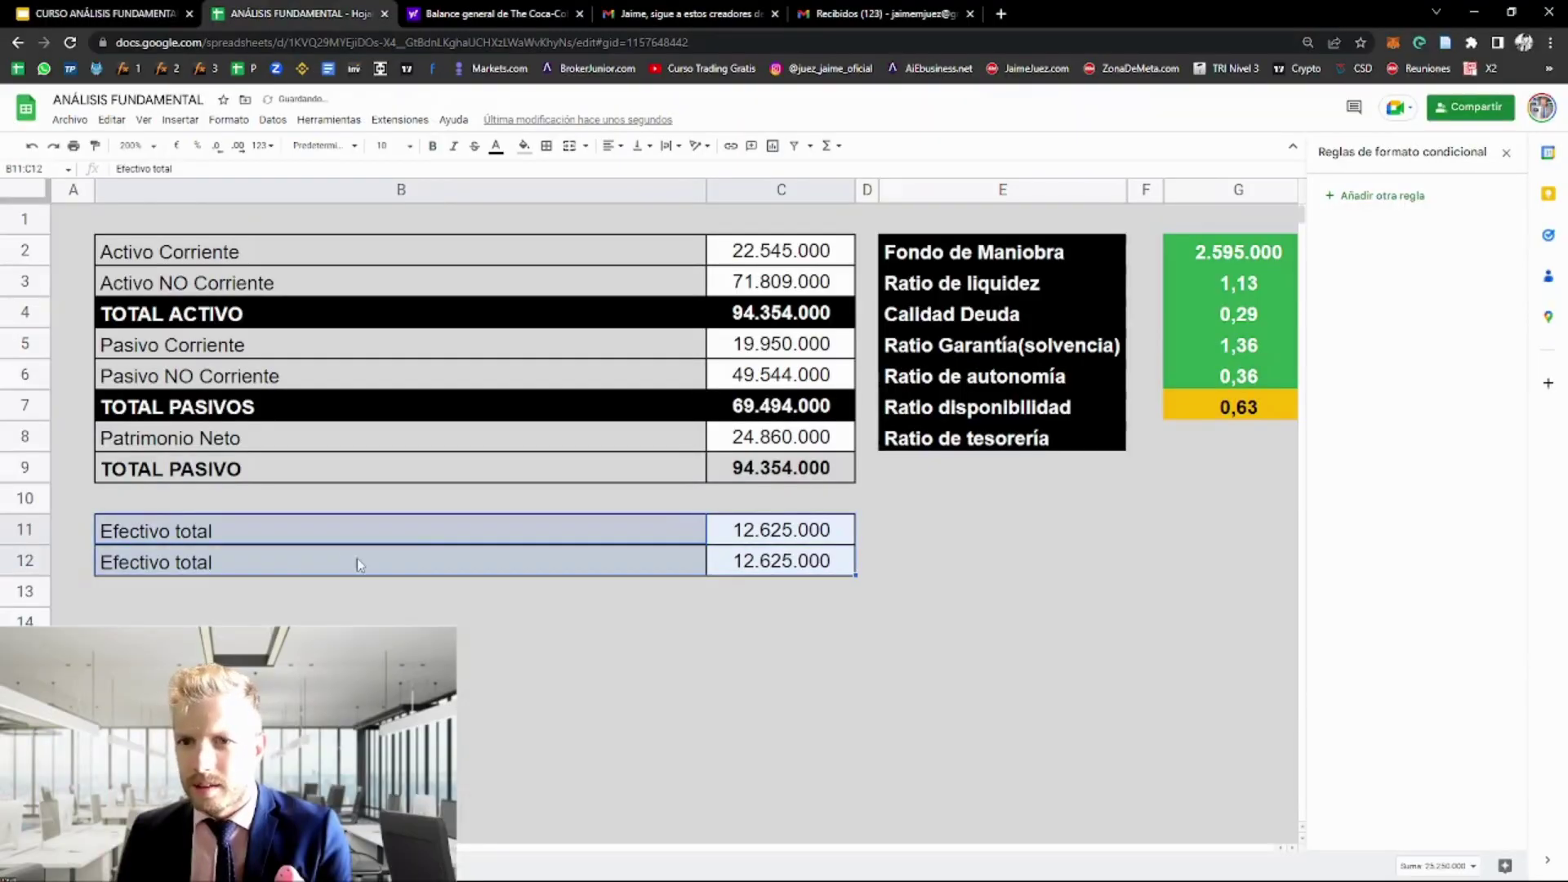
# Replace the duplicated label in cell B12 with "Cuentas pendientes netas (deudores)"
pyautogui.click(356, 557)
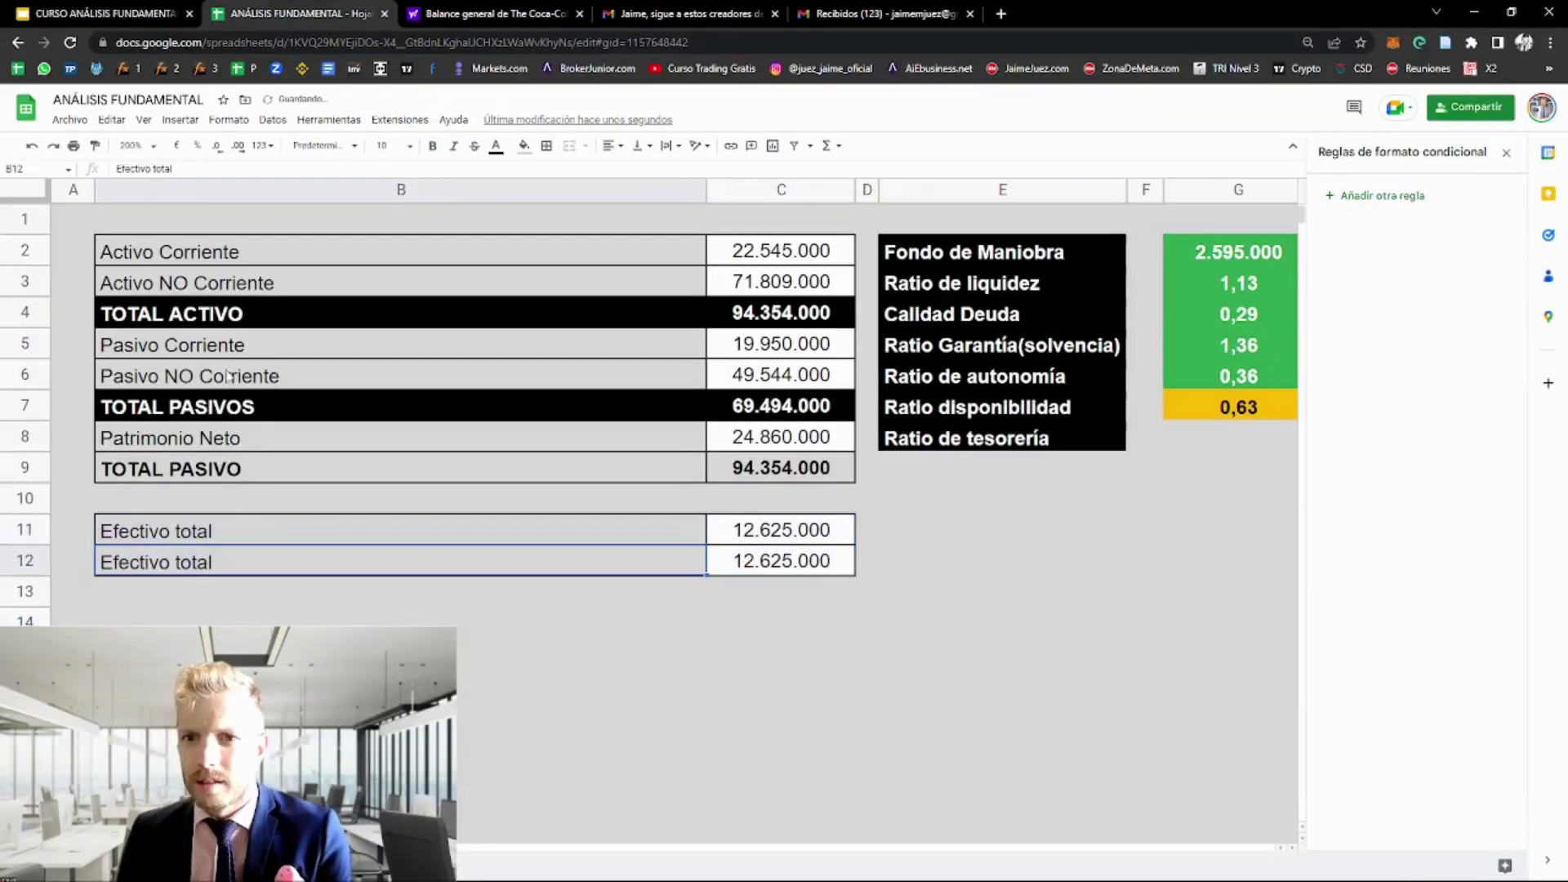
pyautogui.moveTo(181, 166); pyautogui.dragTo(72, 167)
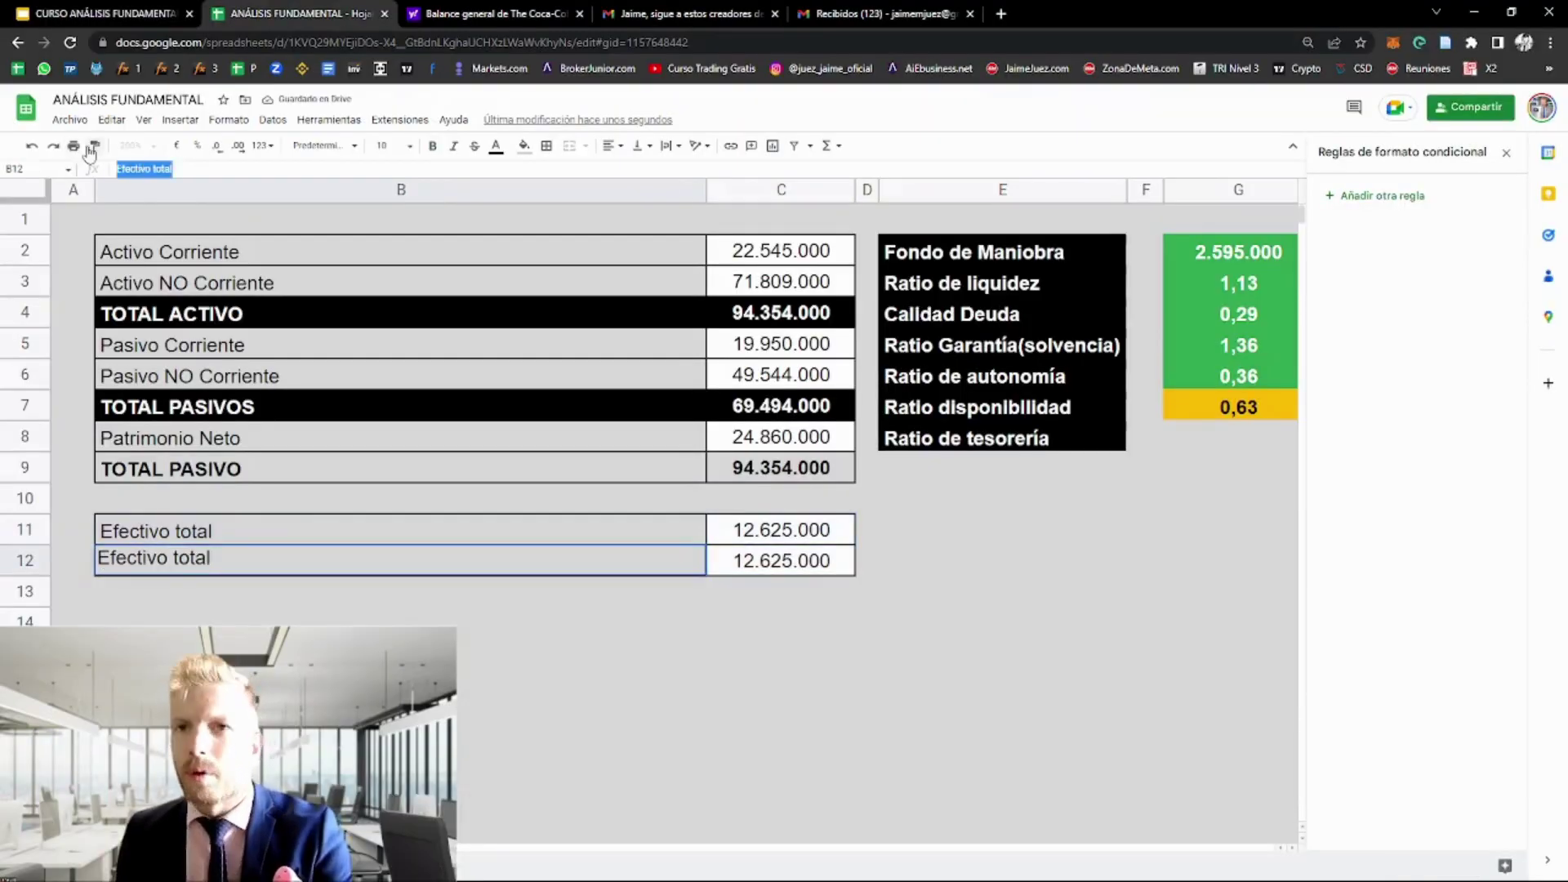
pyautogui.write('Cuentas pendientes netas')
pyautogui.write('(')
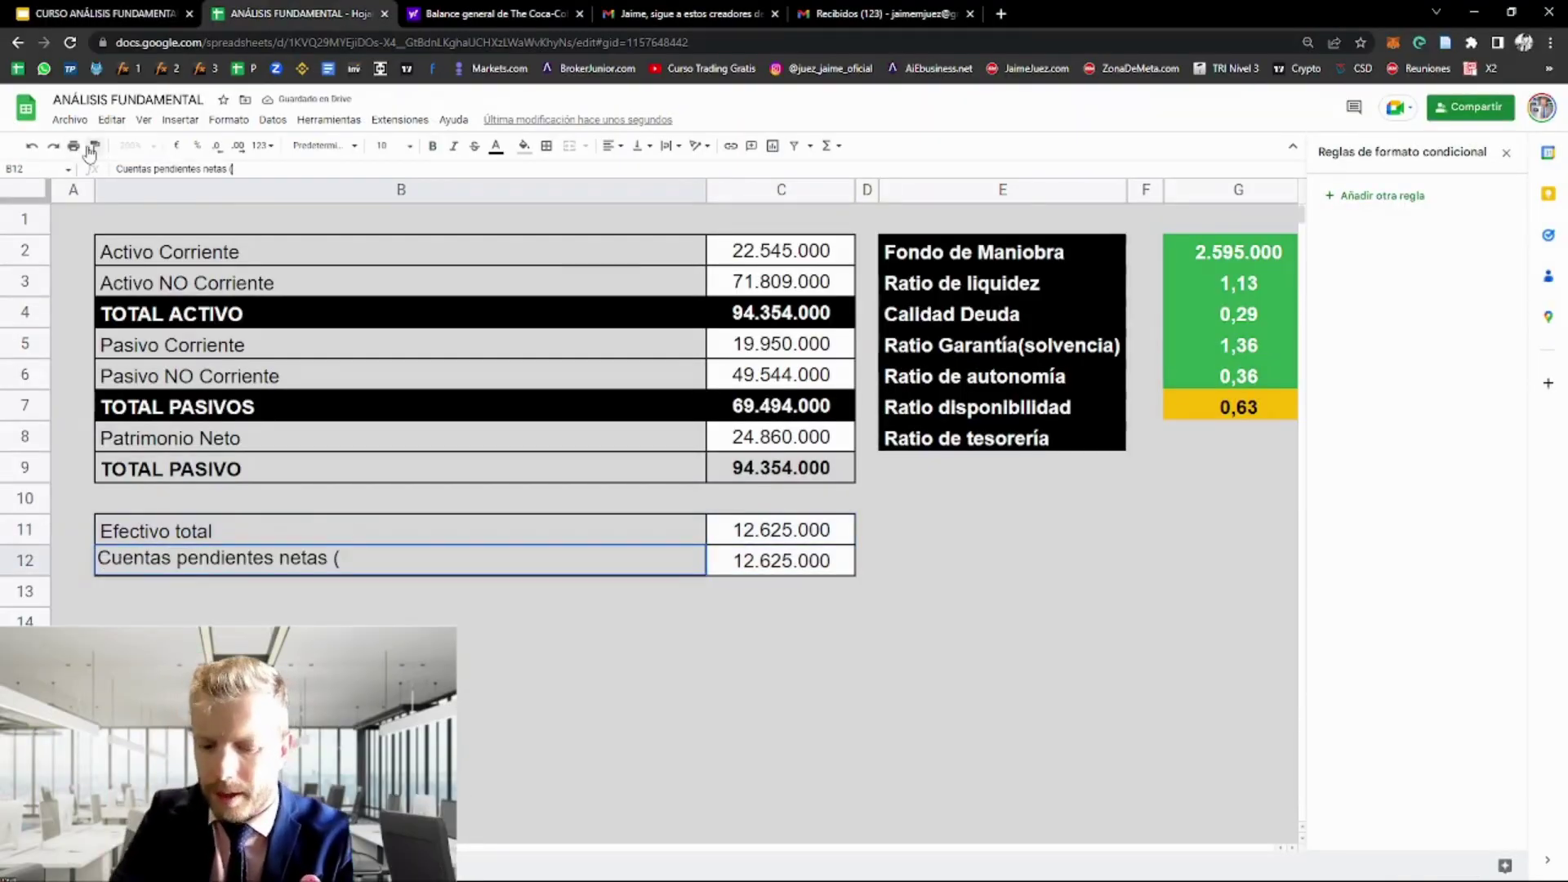
pyautogui.write('deudores)')
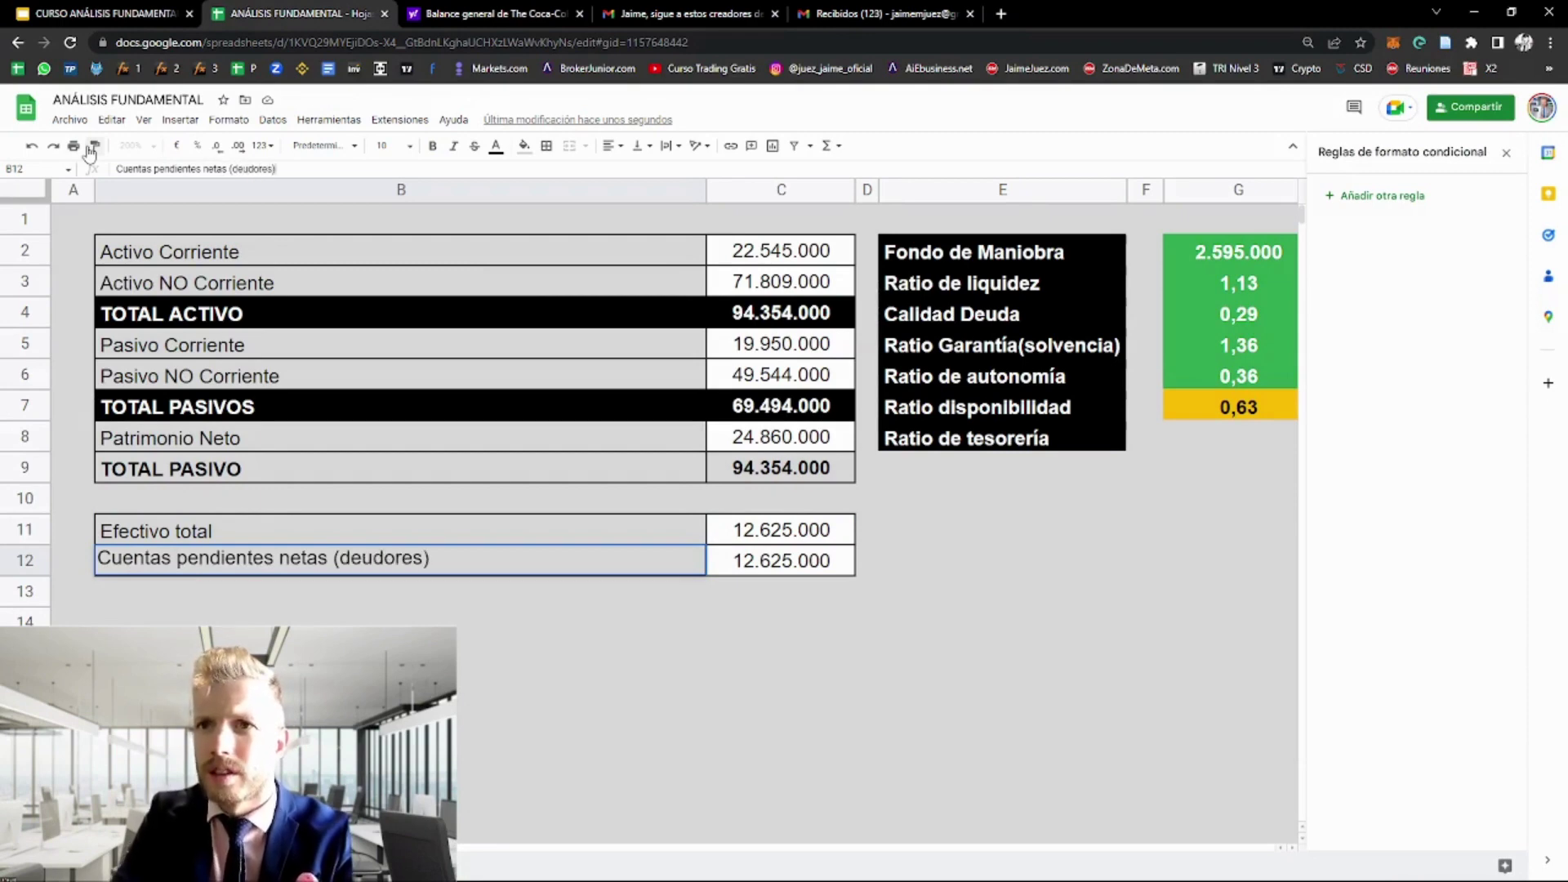
pyautogui.press('Tab')
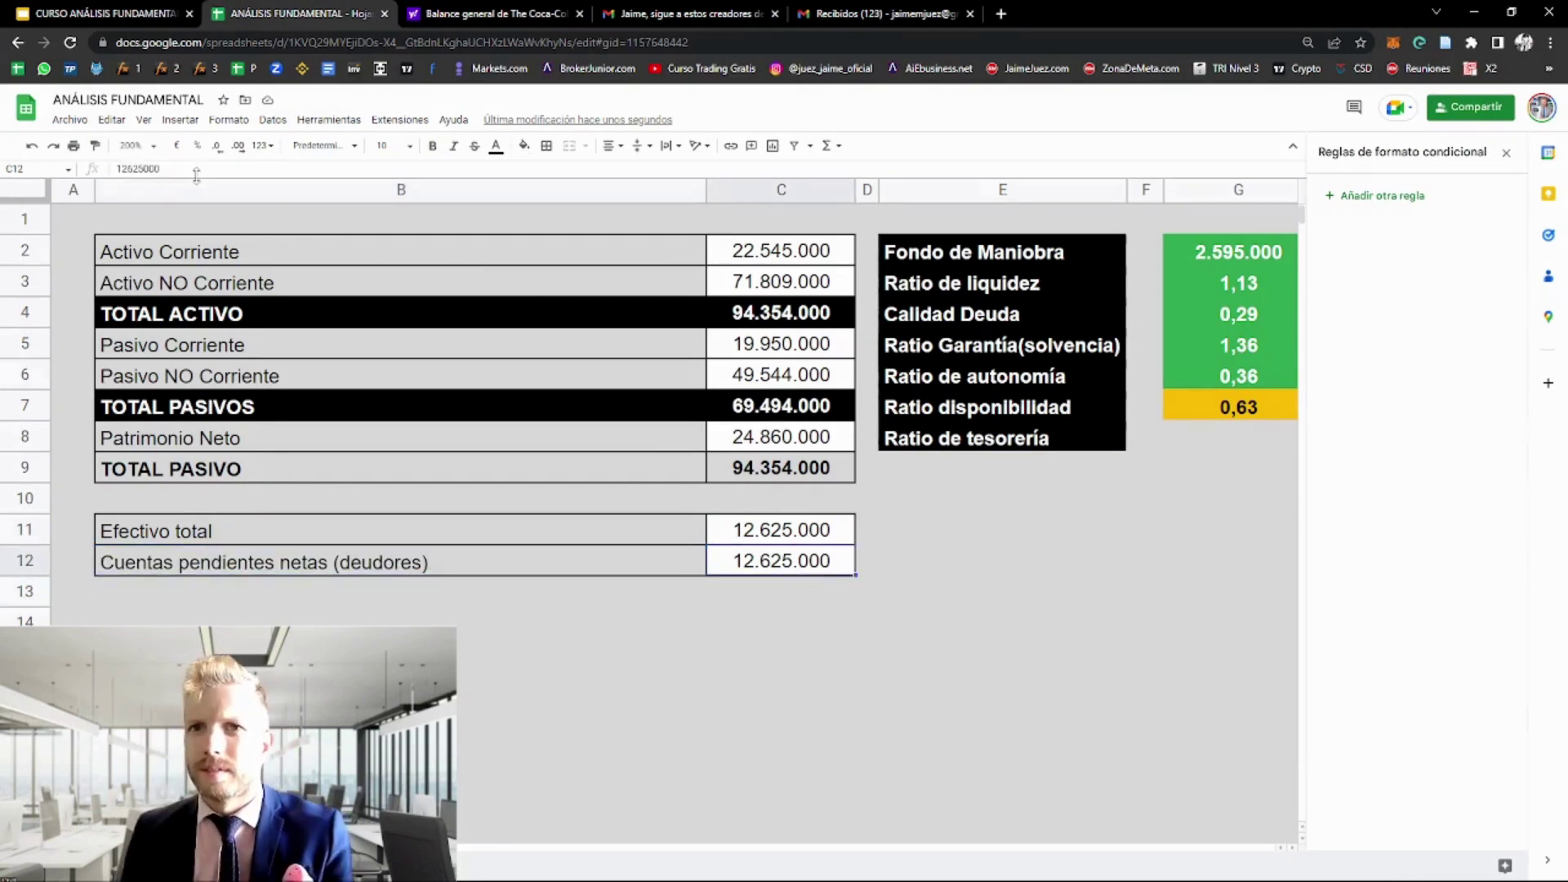
# Set the value of Cuentas pendientes netas in cell C12 to 3512000
pyautogui.moveTo(163, 168); pyautogui.dragTo(65, 175)
pyautogui.write('3512000')
pyautogui.press('Return')
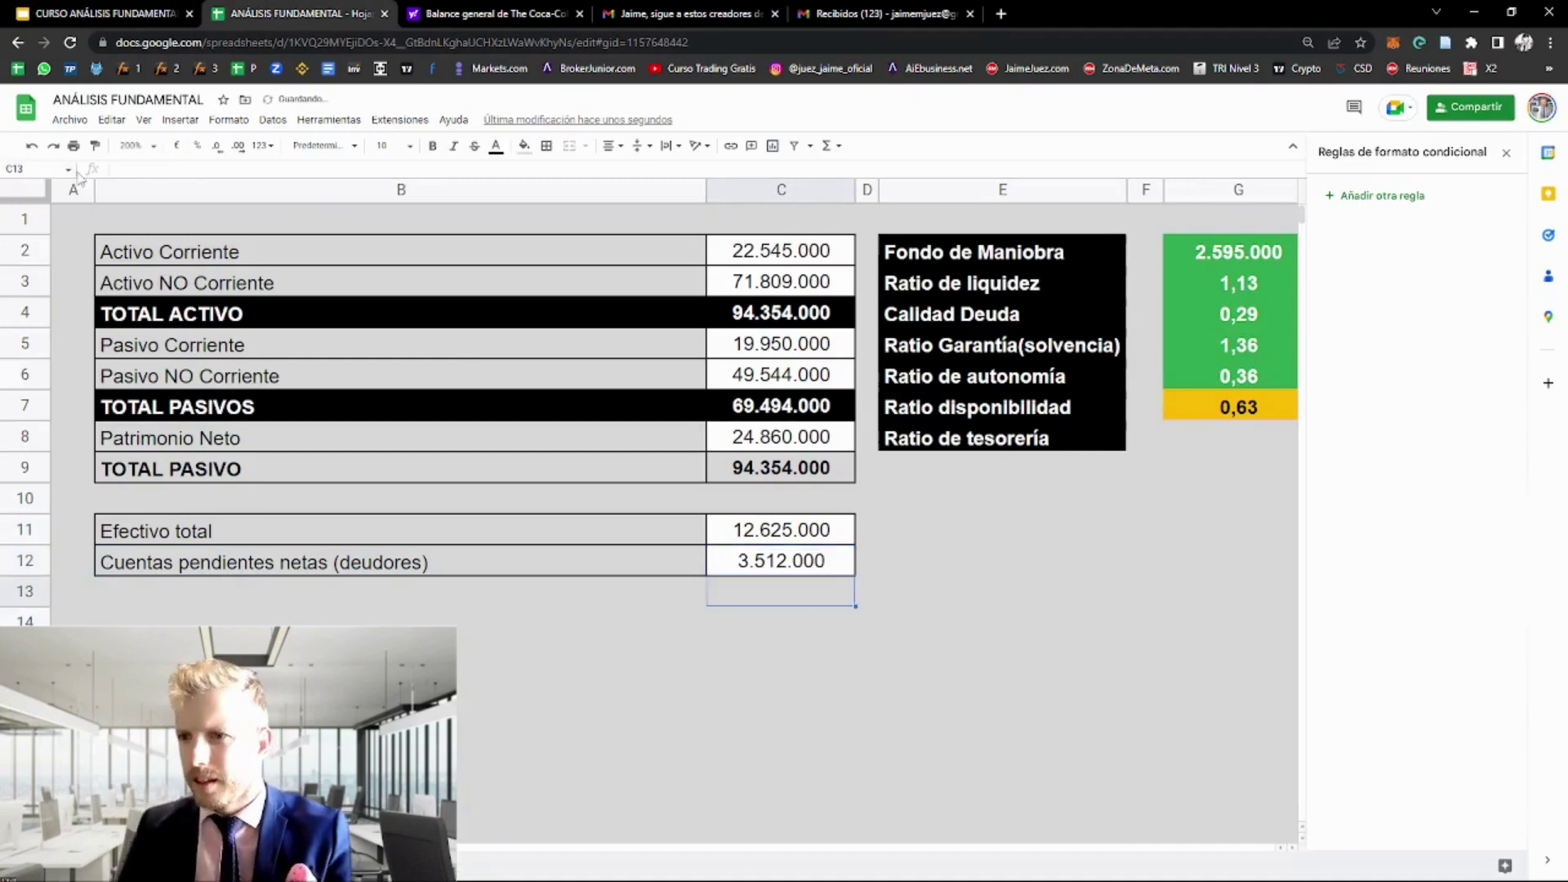
# Calculate Ratio de tesorería in cell G8 with the formula +(C11+C12)/C5
pyautogui.click(1234, 446)
pyautogui.write('+(')
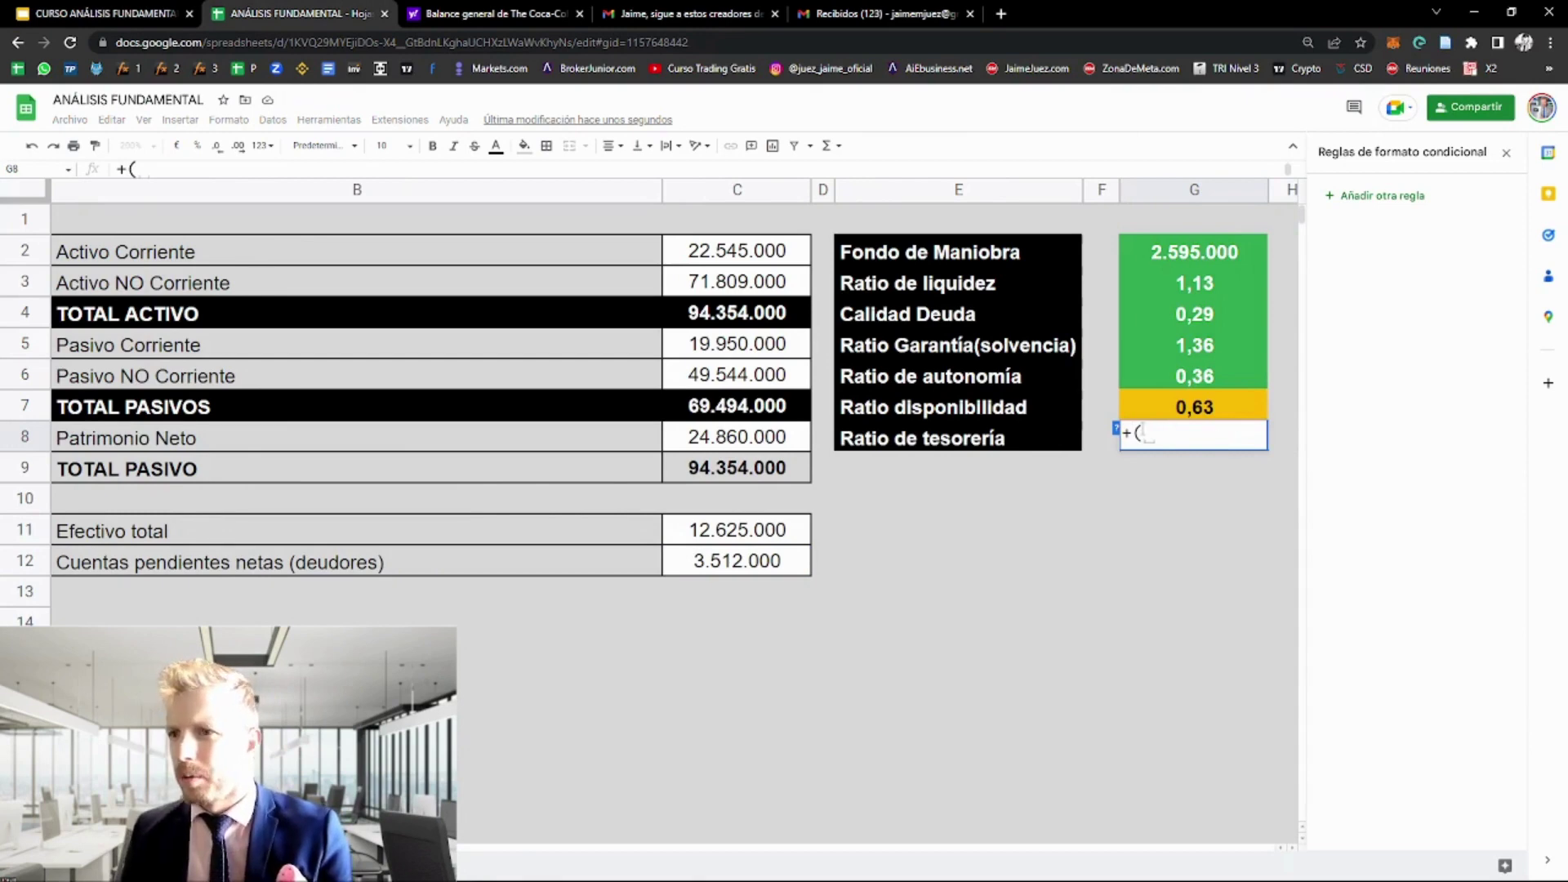
pyautogui.click(745, 537)
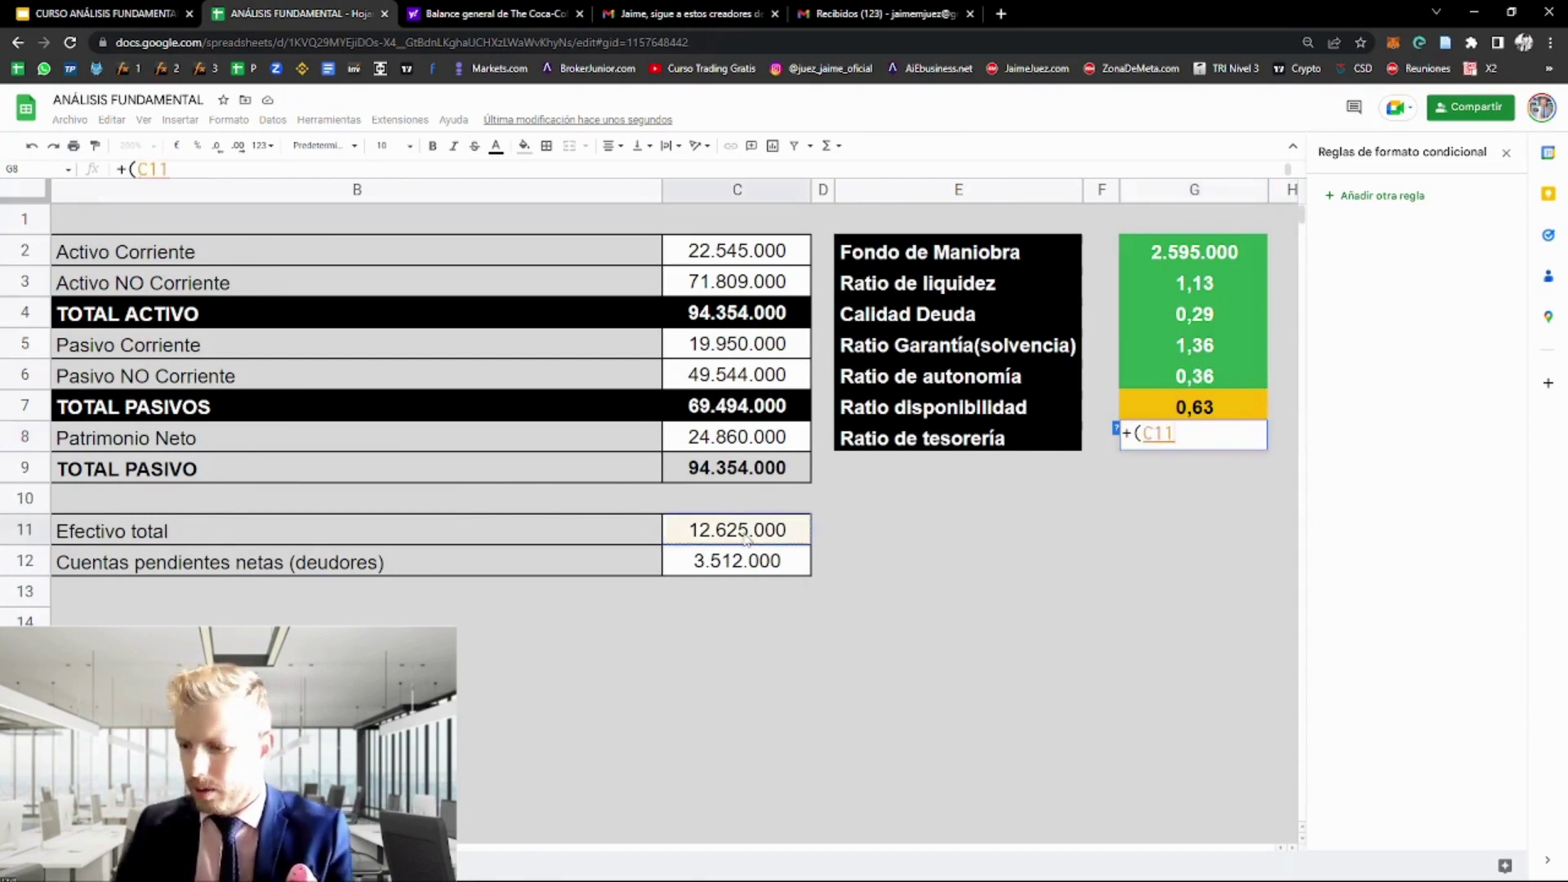
pyautogui.write('+')
pyautogui.click(760, 563)
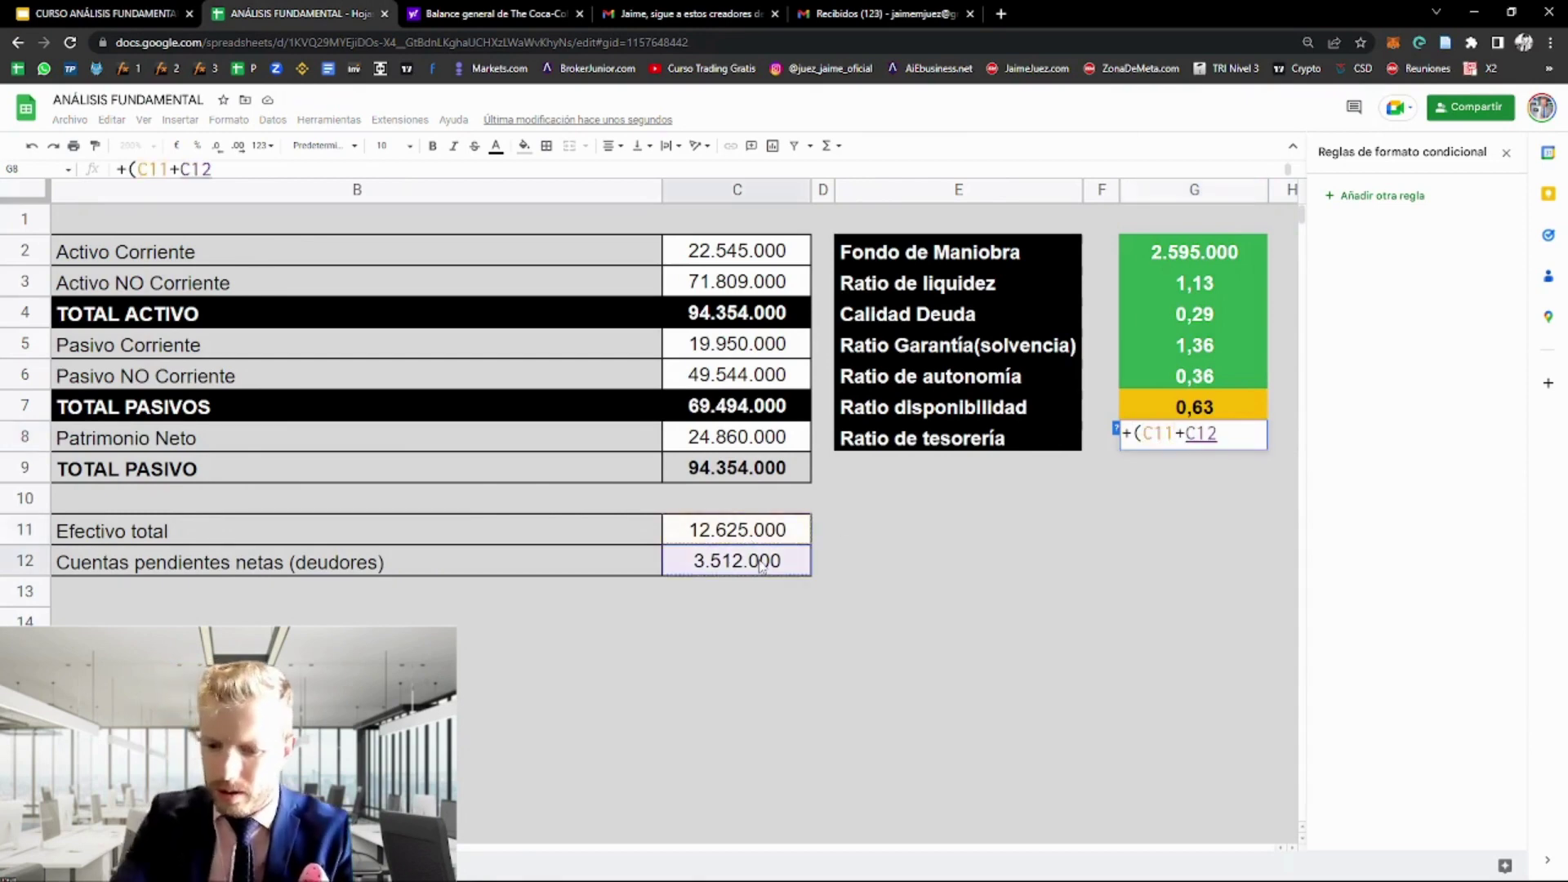
pyautogui.write(')/')
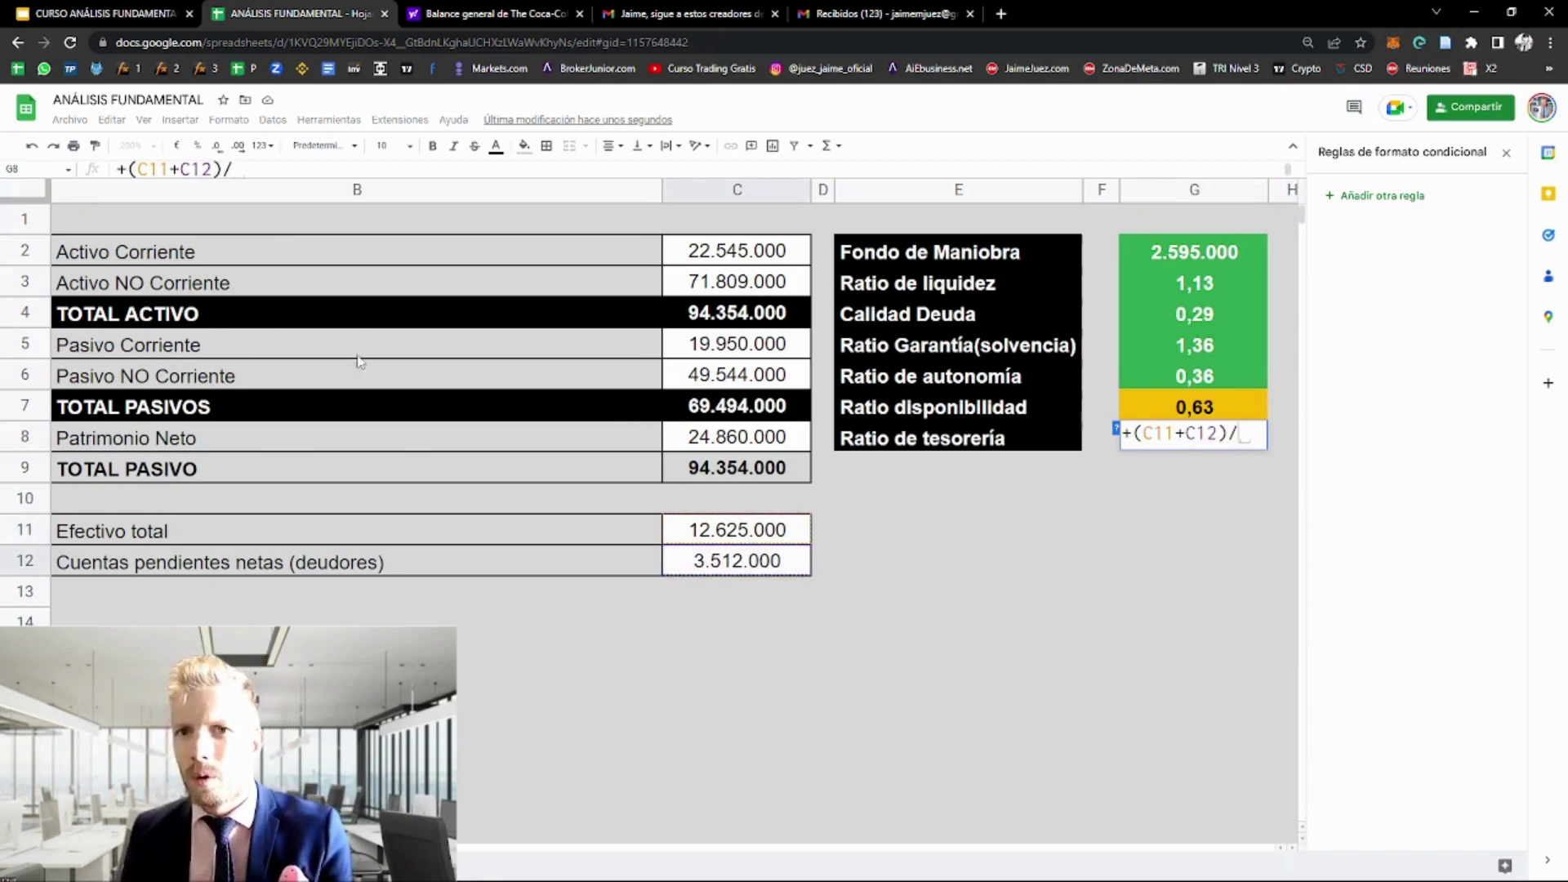
pyautogui.click(753, 353)
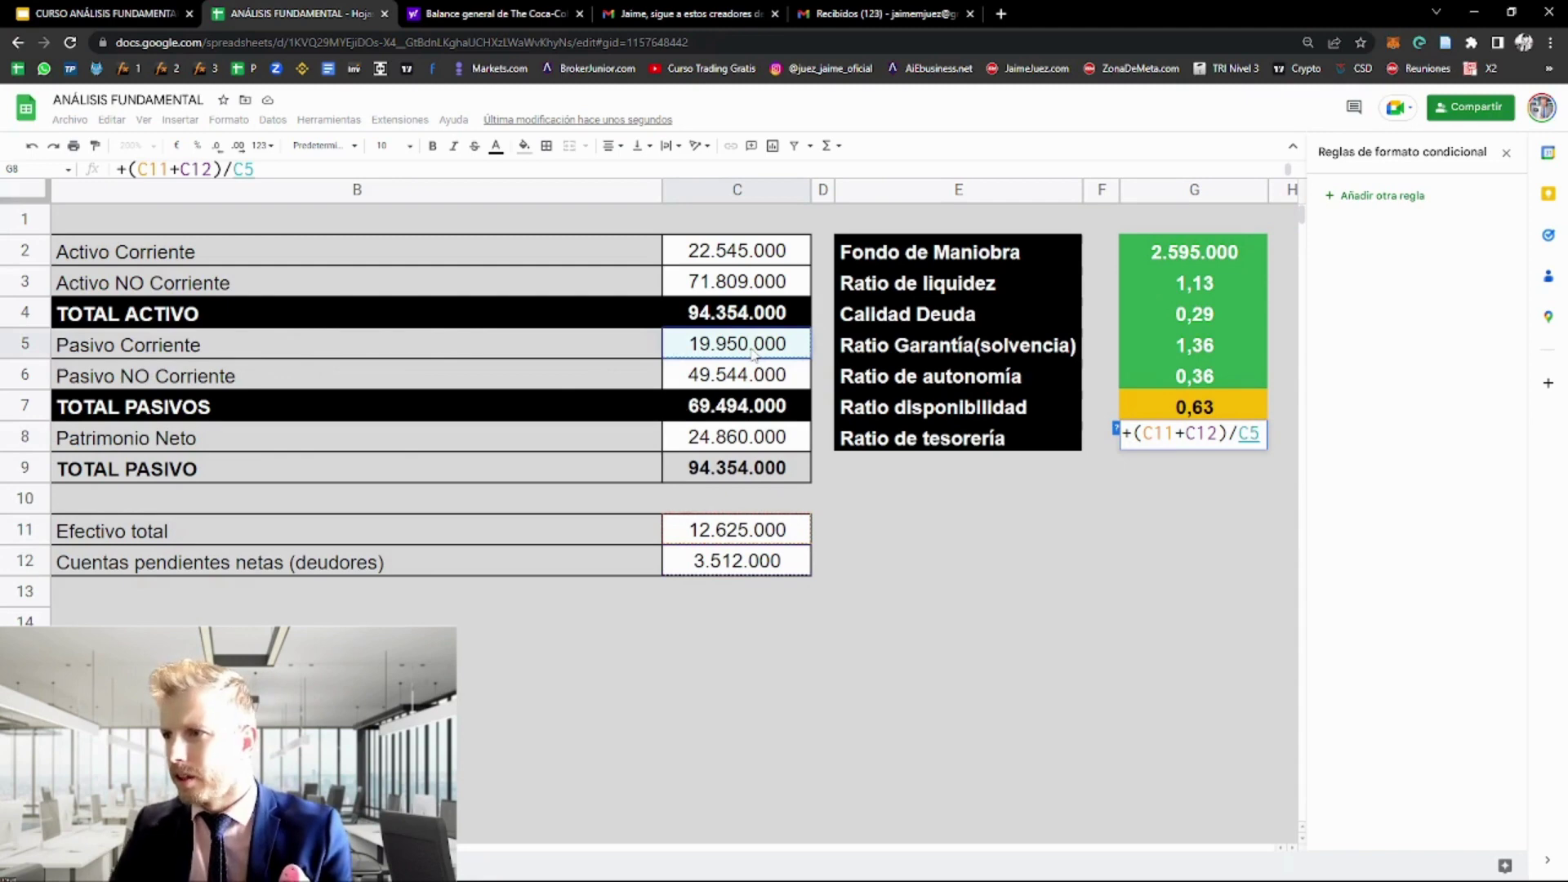
pyautogui.press('Return')
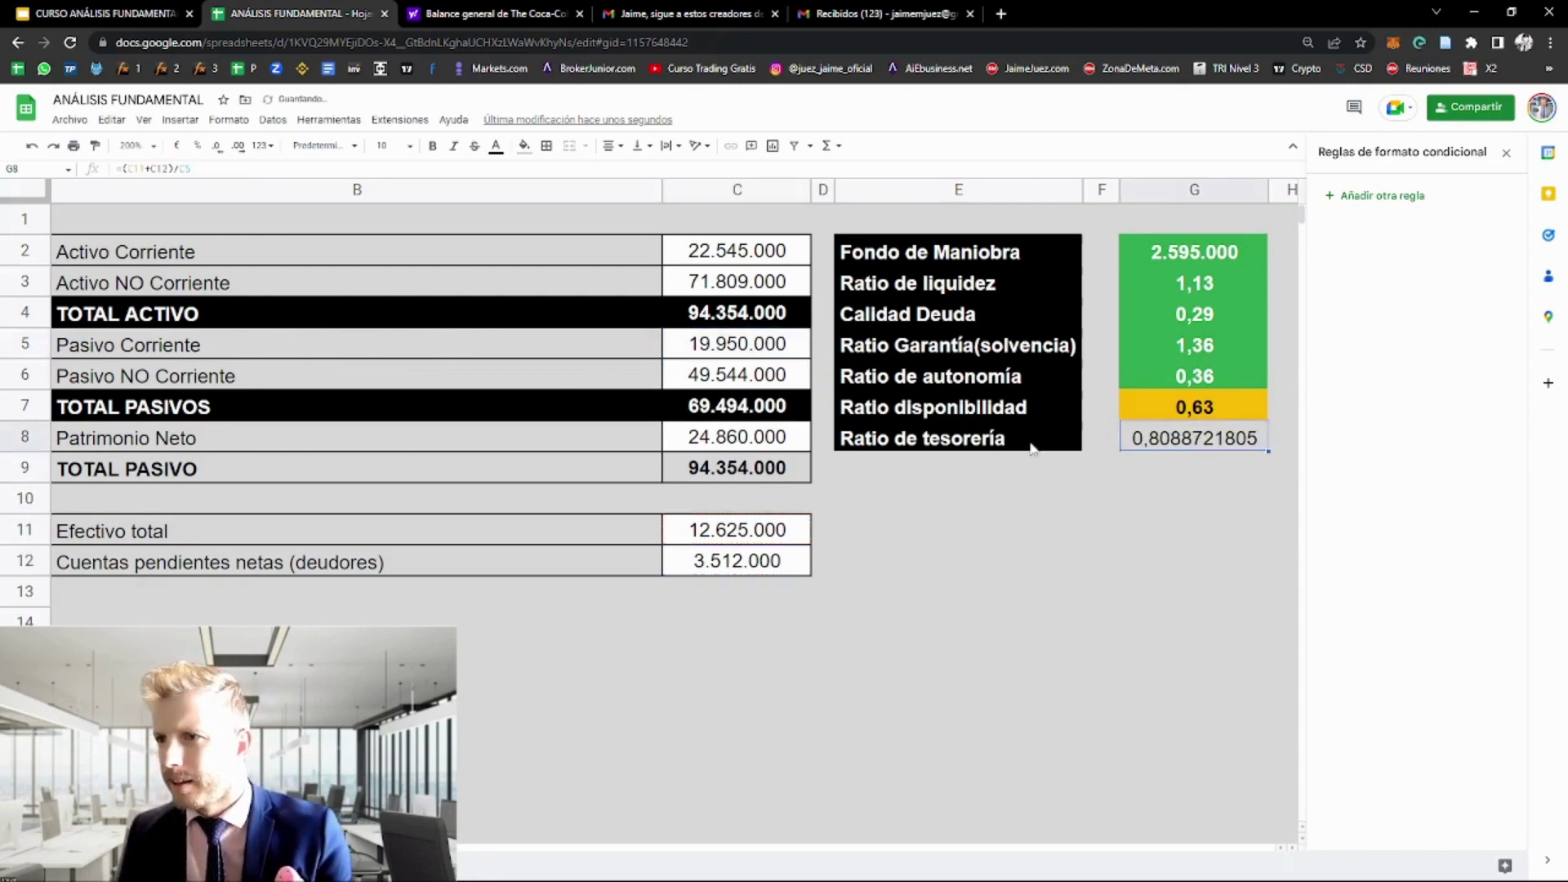
# Reduce the decimals of the tesorería ratio in G8 and format all of column G to two decimal places
pyautogui.moveTo(1032, 448)
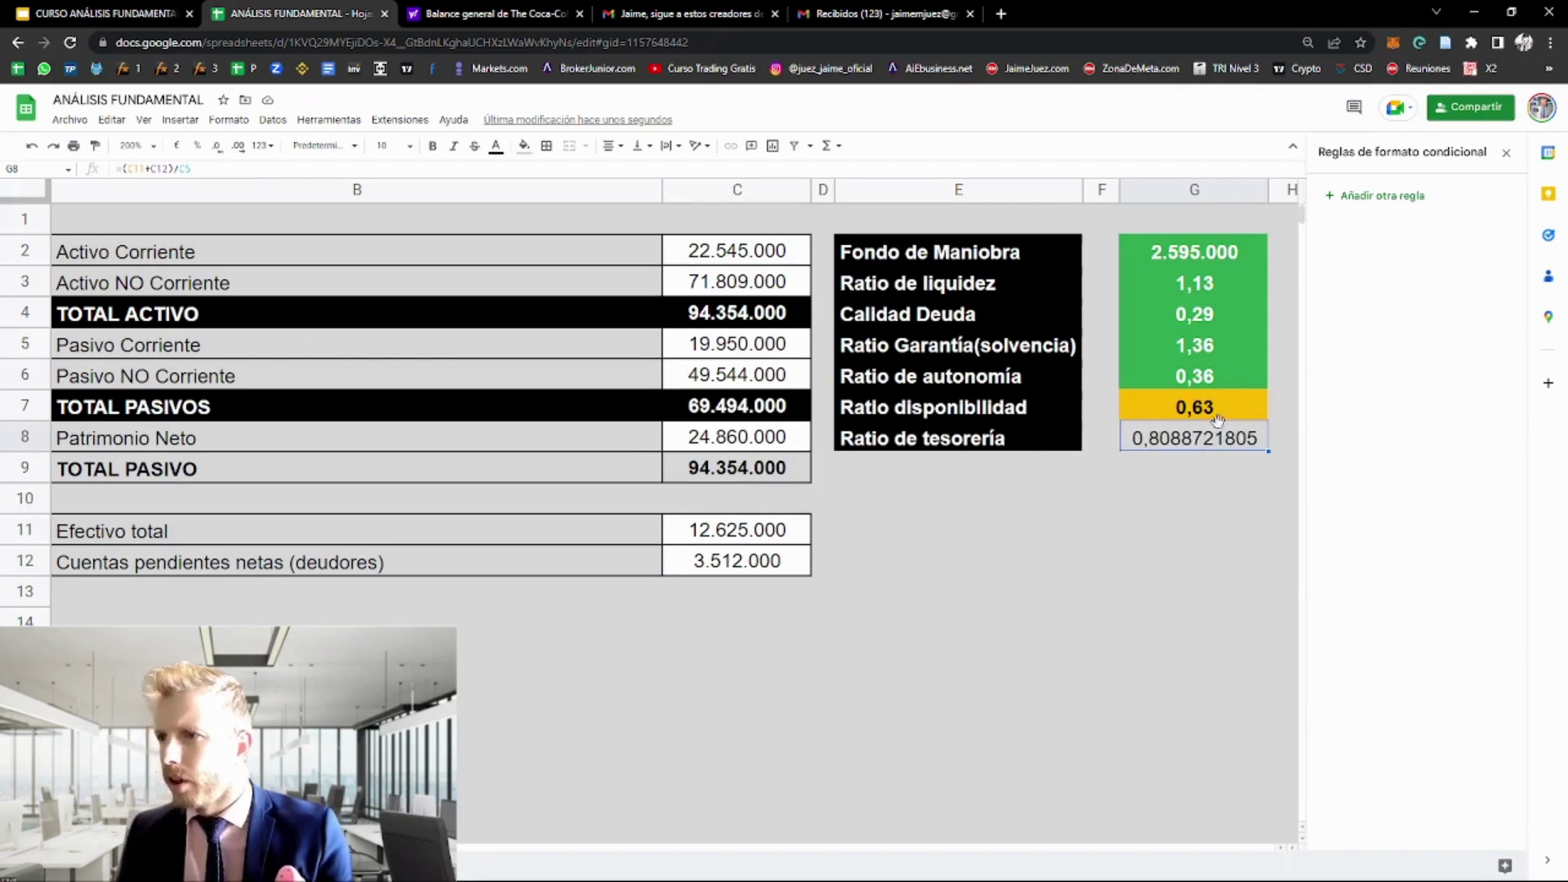
pyautogui.click(224, 154)
pyautogui.click(224, 154)
pyautogui.click(224, 154)
pyautogui.click(223, 154)
pyautogui.click(223, 153)
pyautogui.click(224, 153)
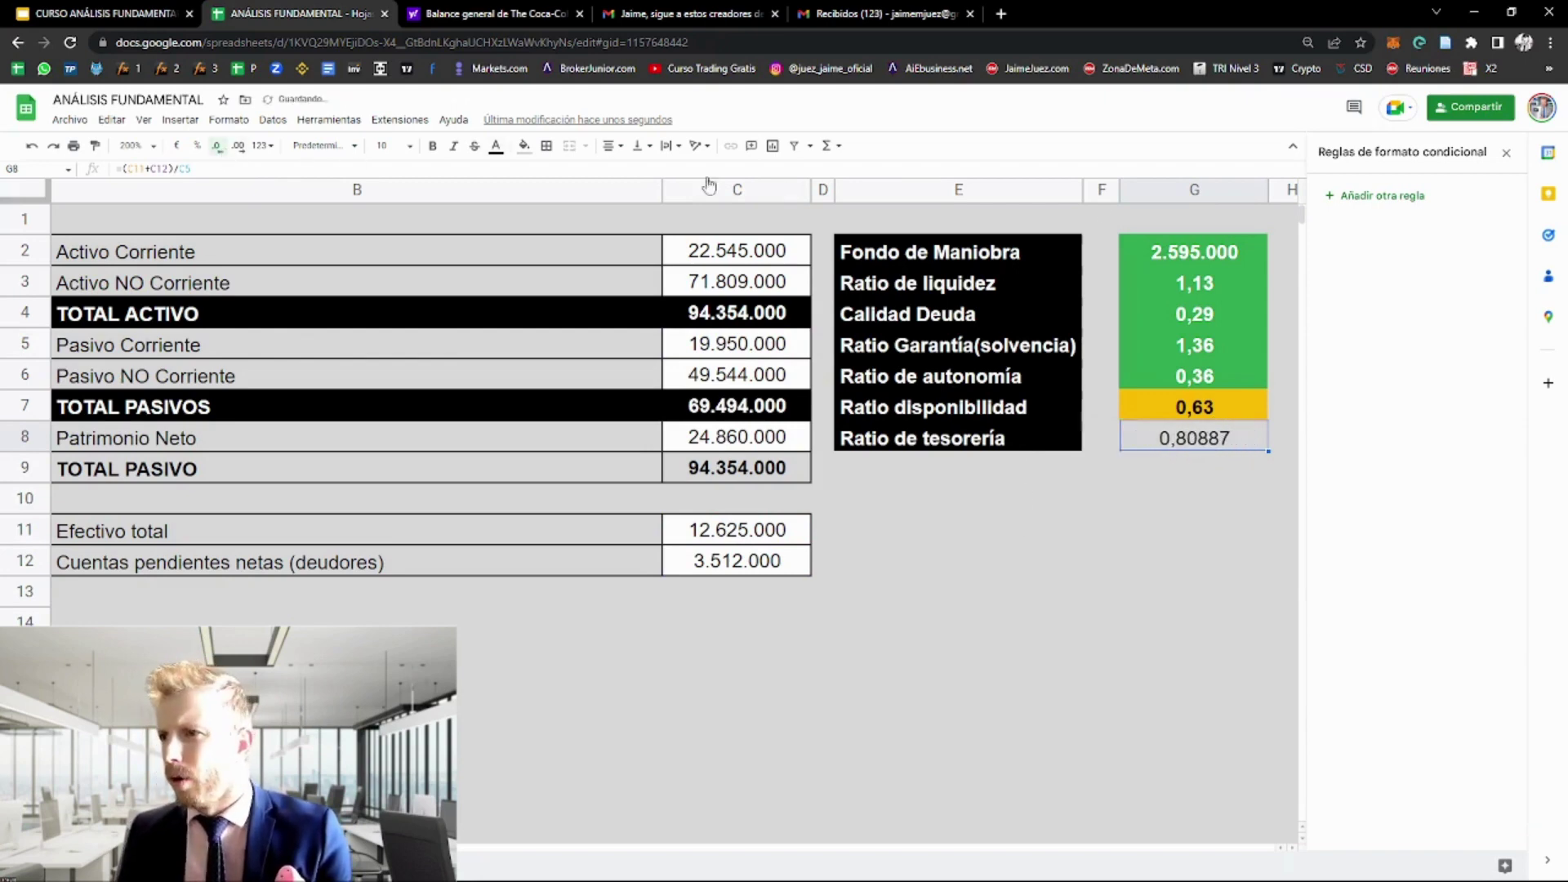
pyautogui.click(1179, 193)
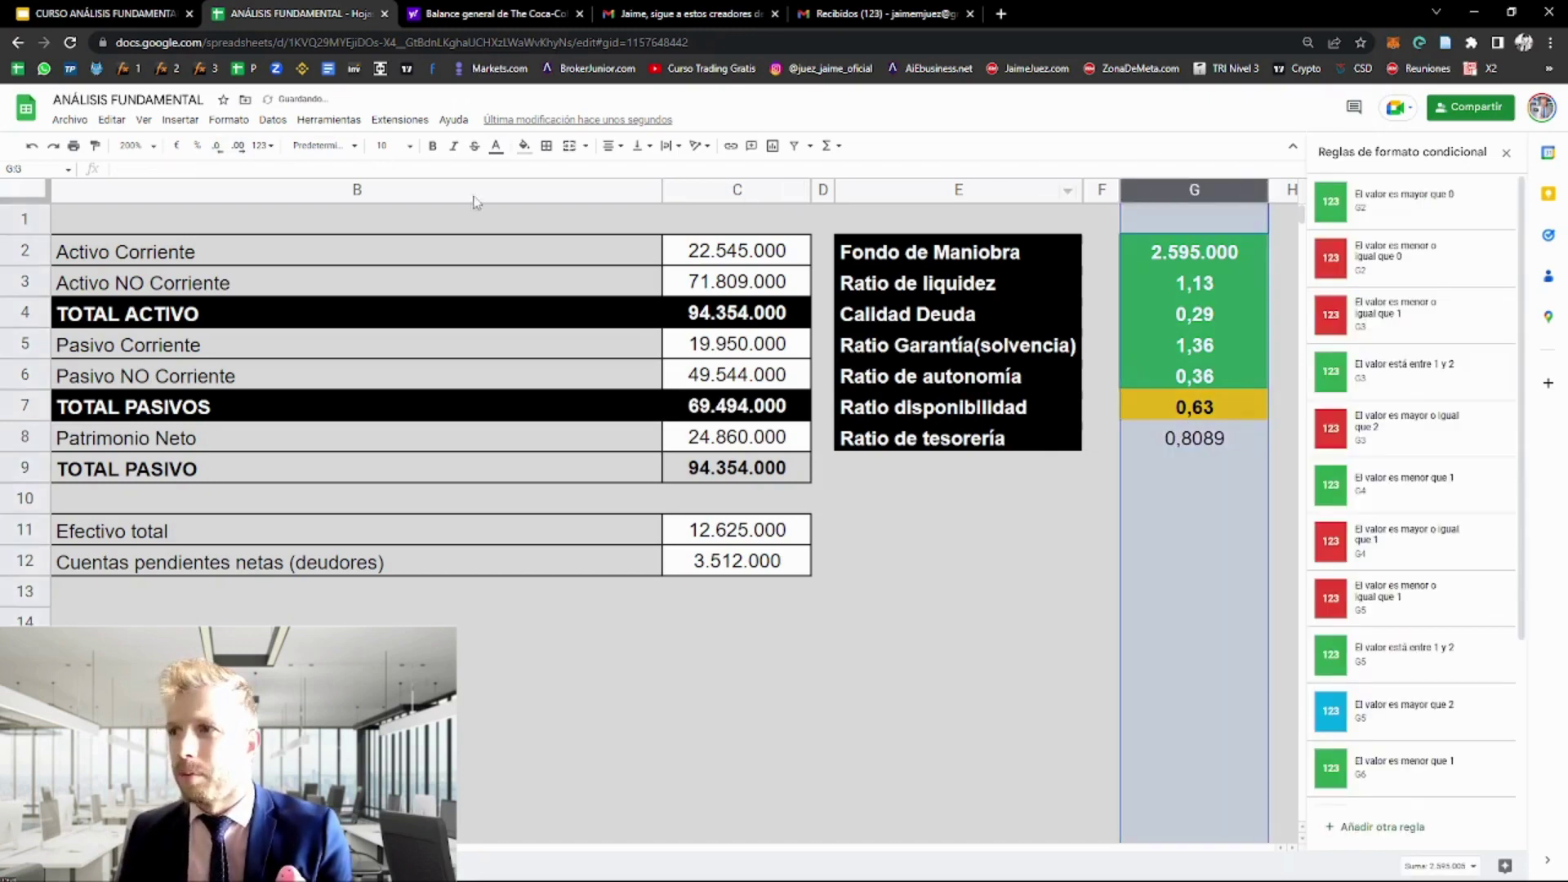
pyautogui.click(217, 150)
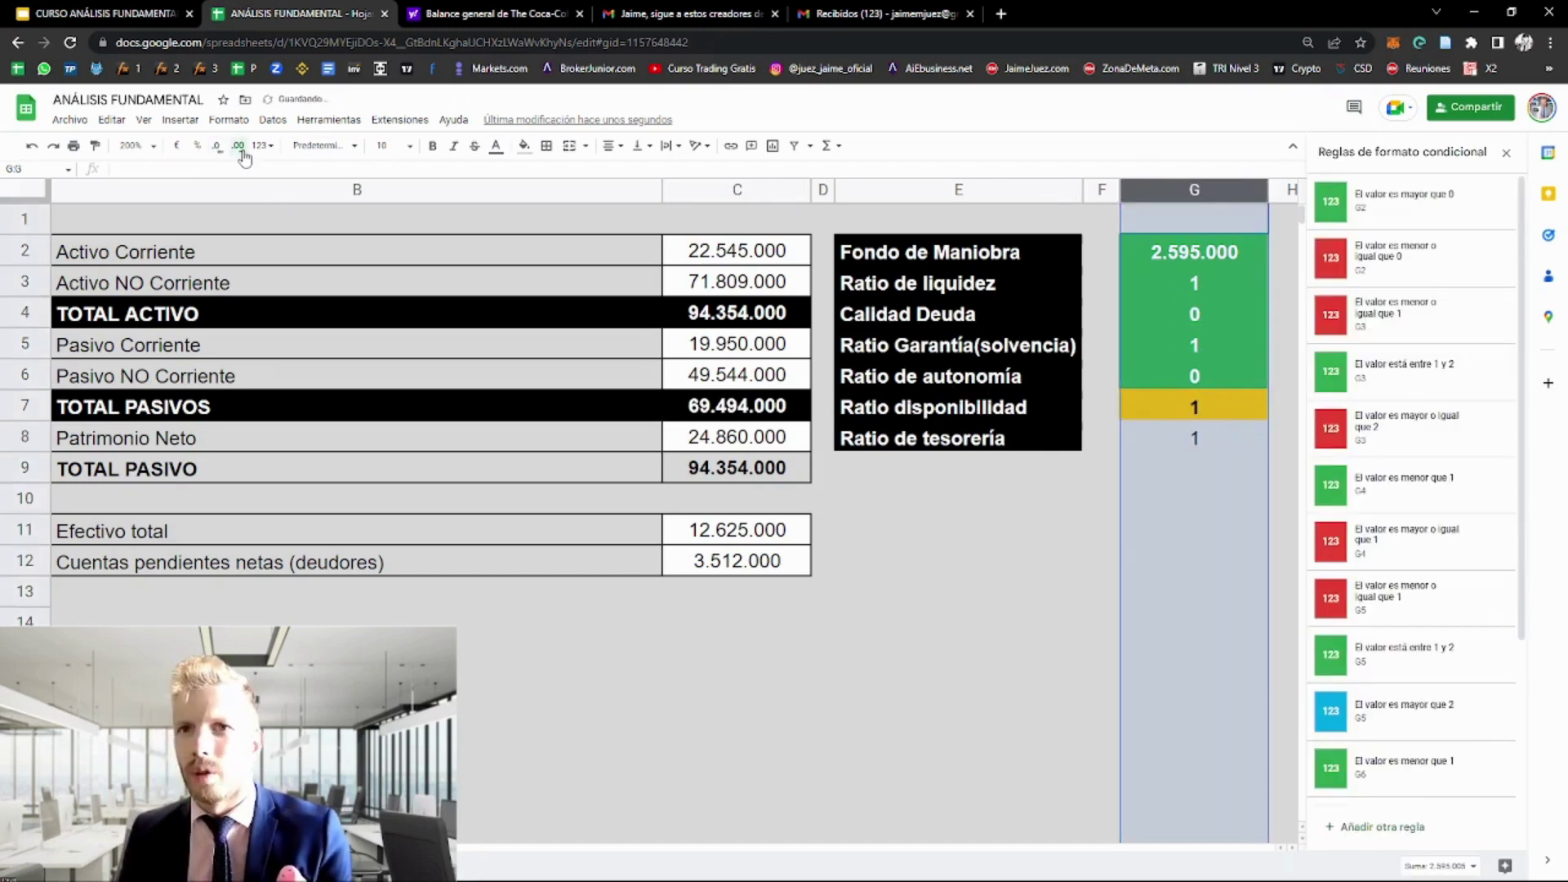
pyautogui.click(241, 152)
pyautogui.click(242, 152)
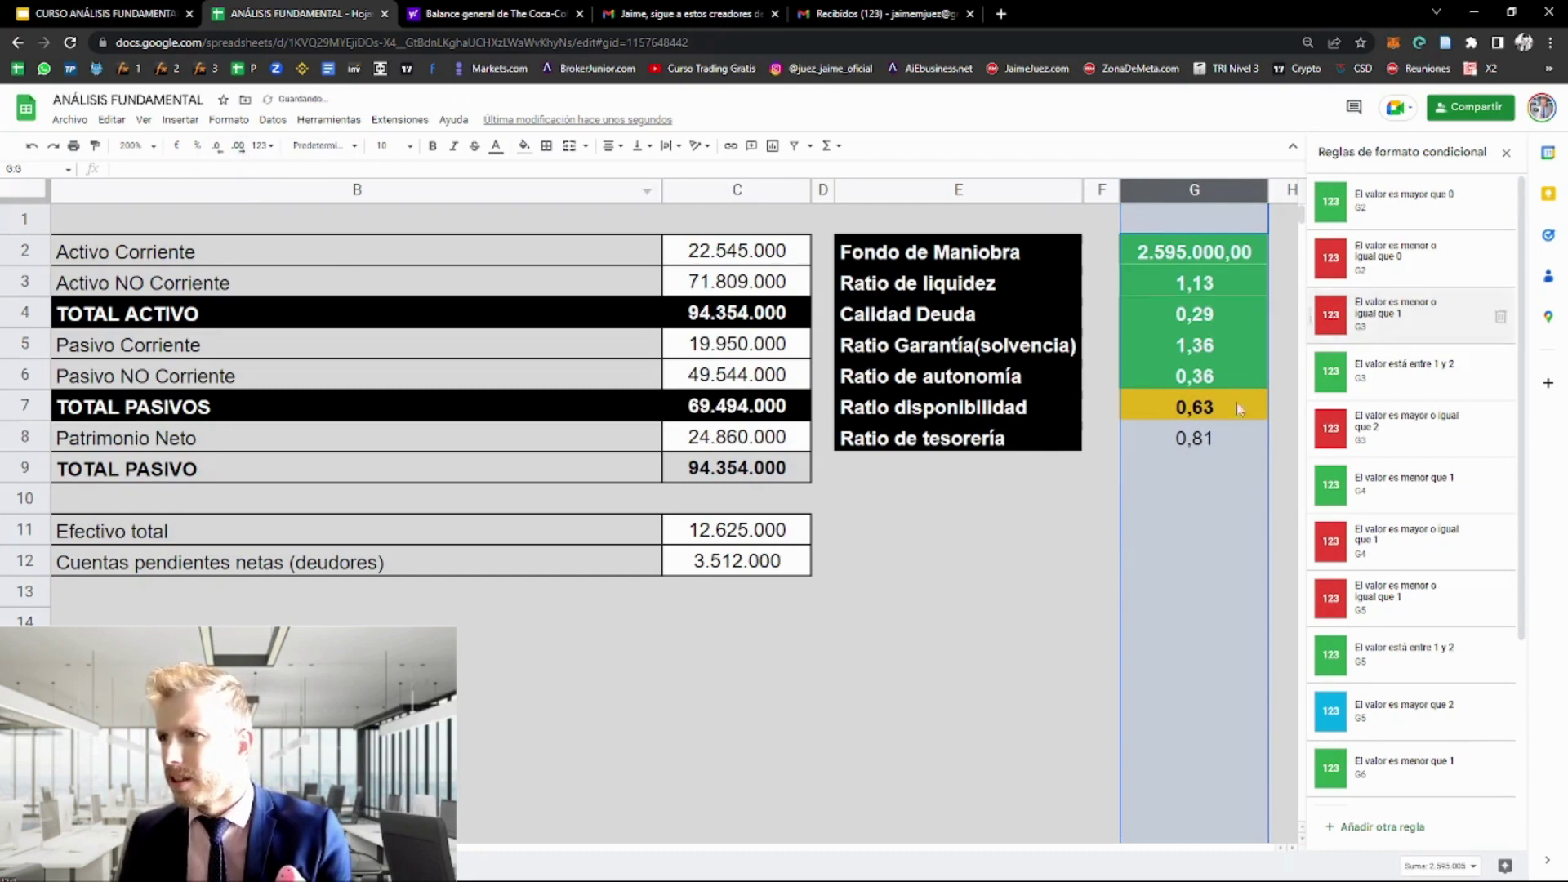
# Check the thresholds in the Ratio de tesorería note and add a conditional formatting rule on G8 for values less than 0,7
pyautogui.click(1211, 442)
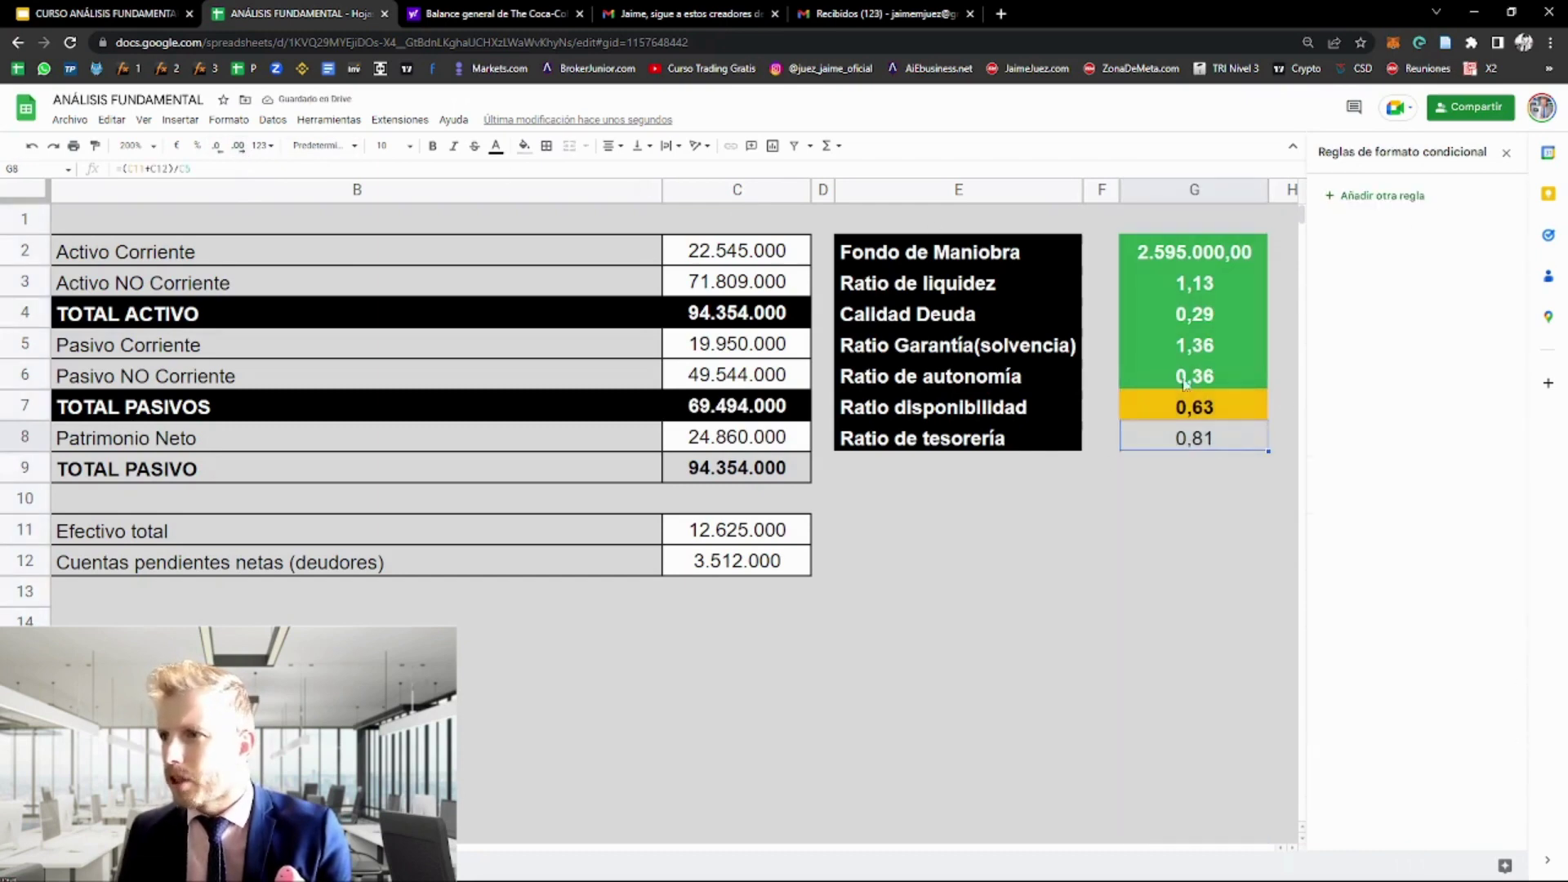
pyautogui.moveTo(1009, 447)
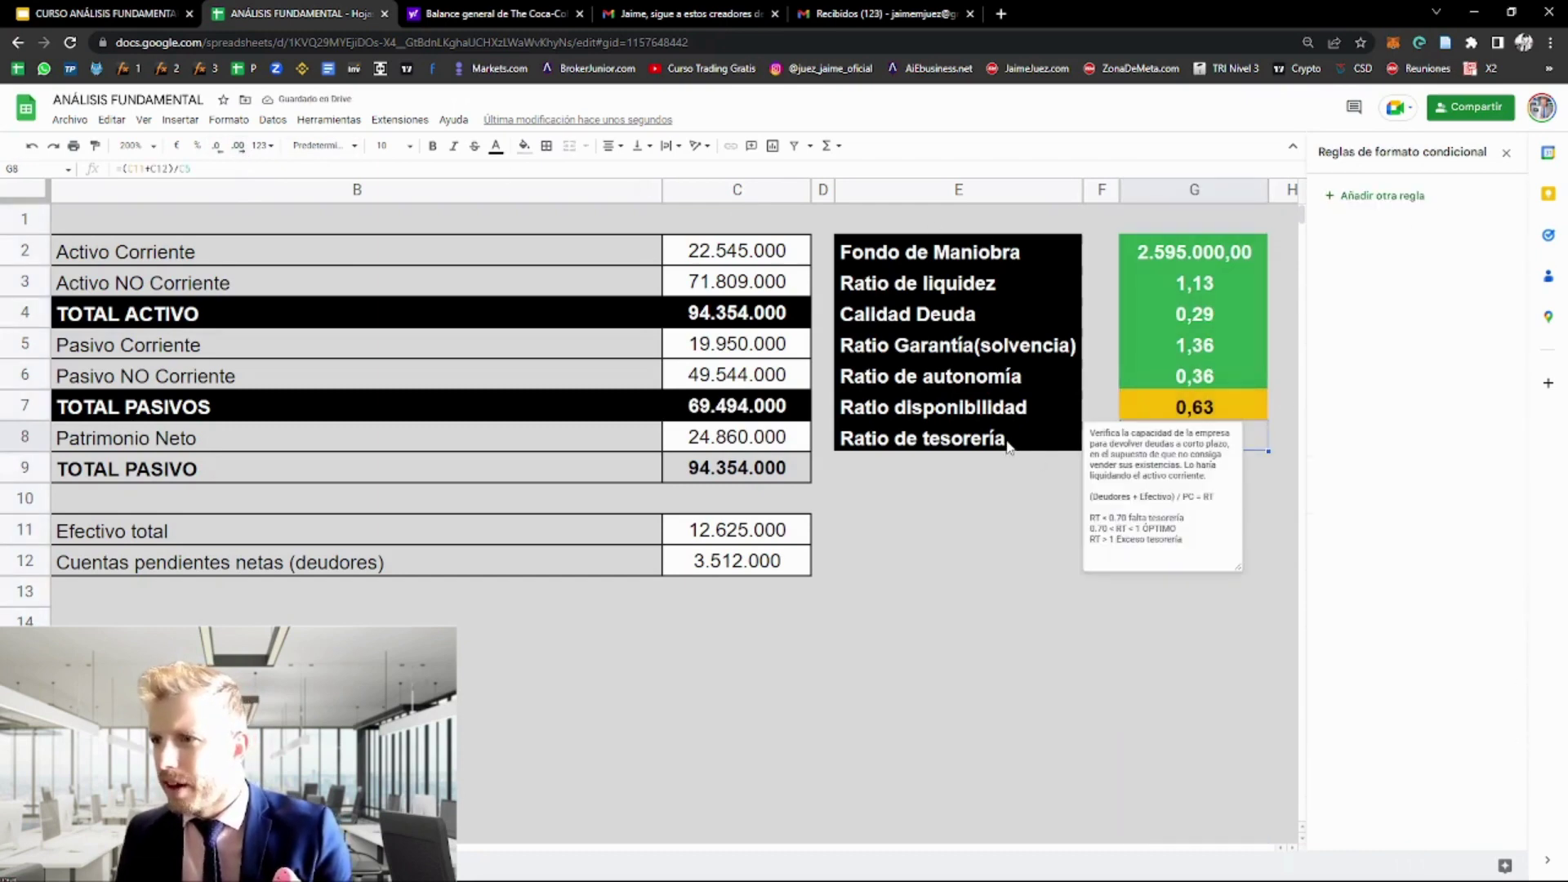
pyautogui.click(1006, 526)
pyautogui.click(1194, 438)
pyautogui.click(1379, 211)
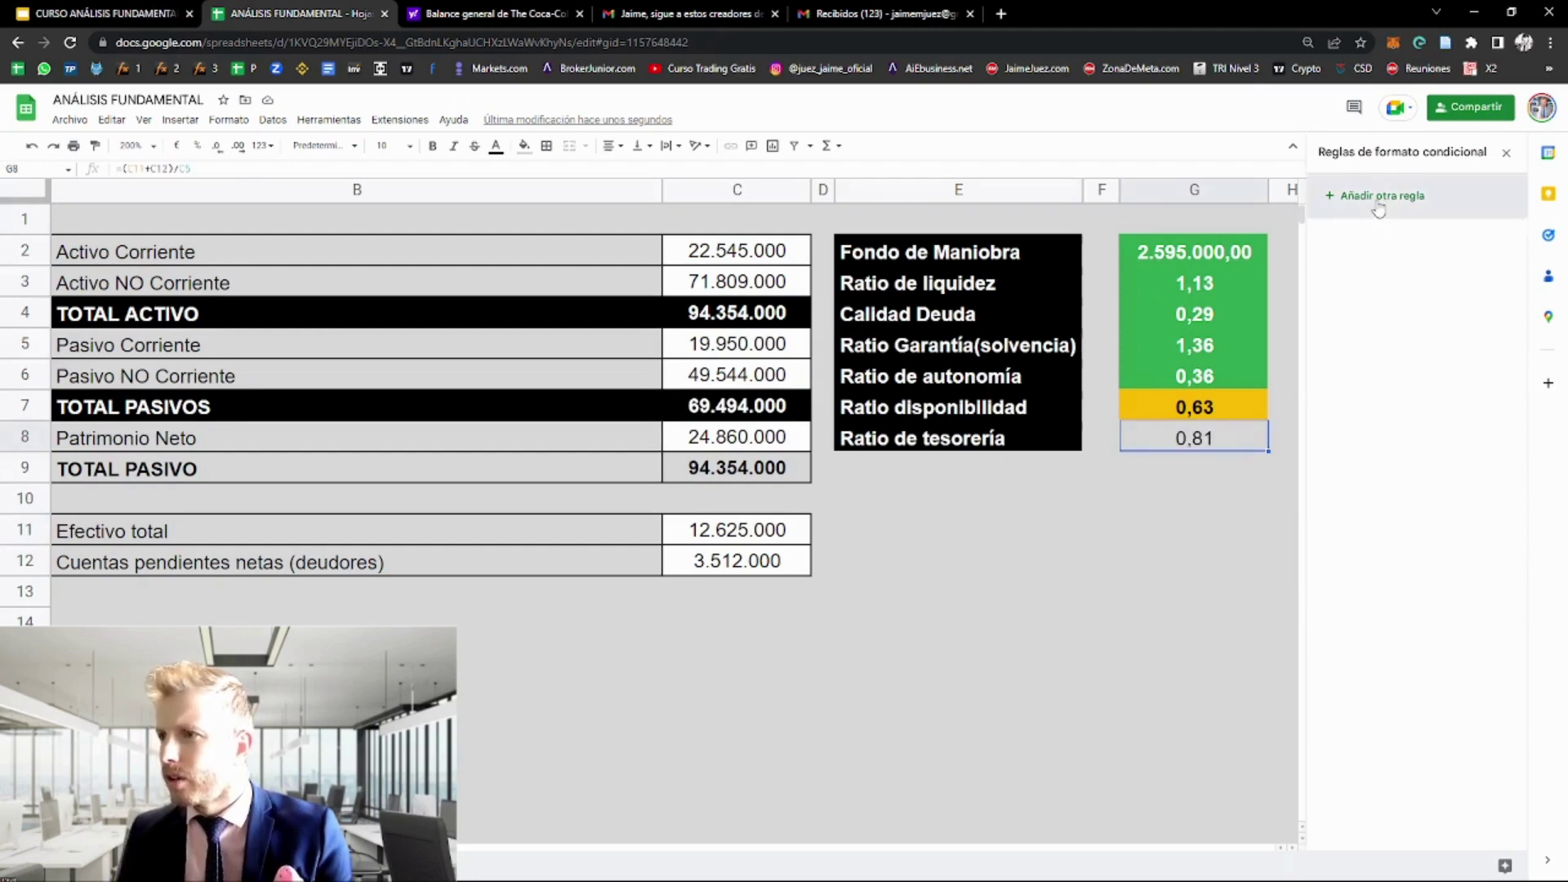
pyautogui.click(1450, 409)
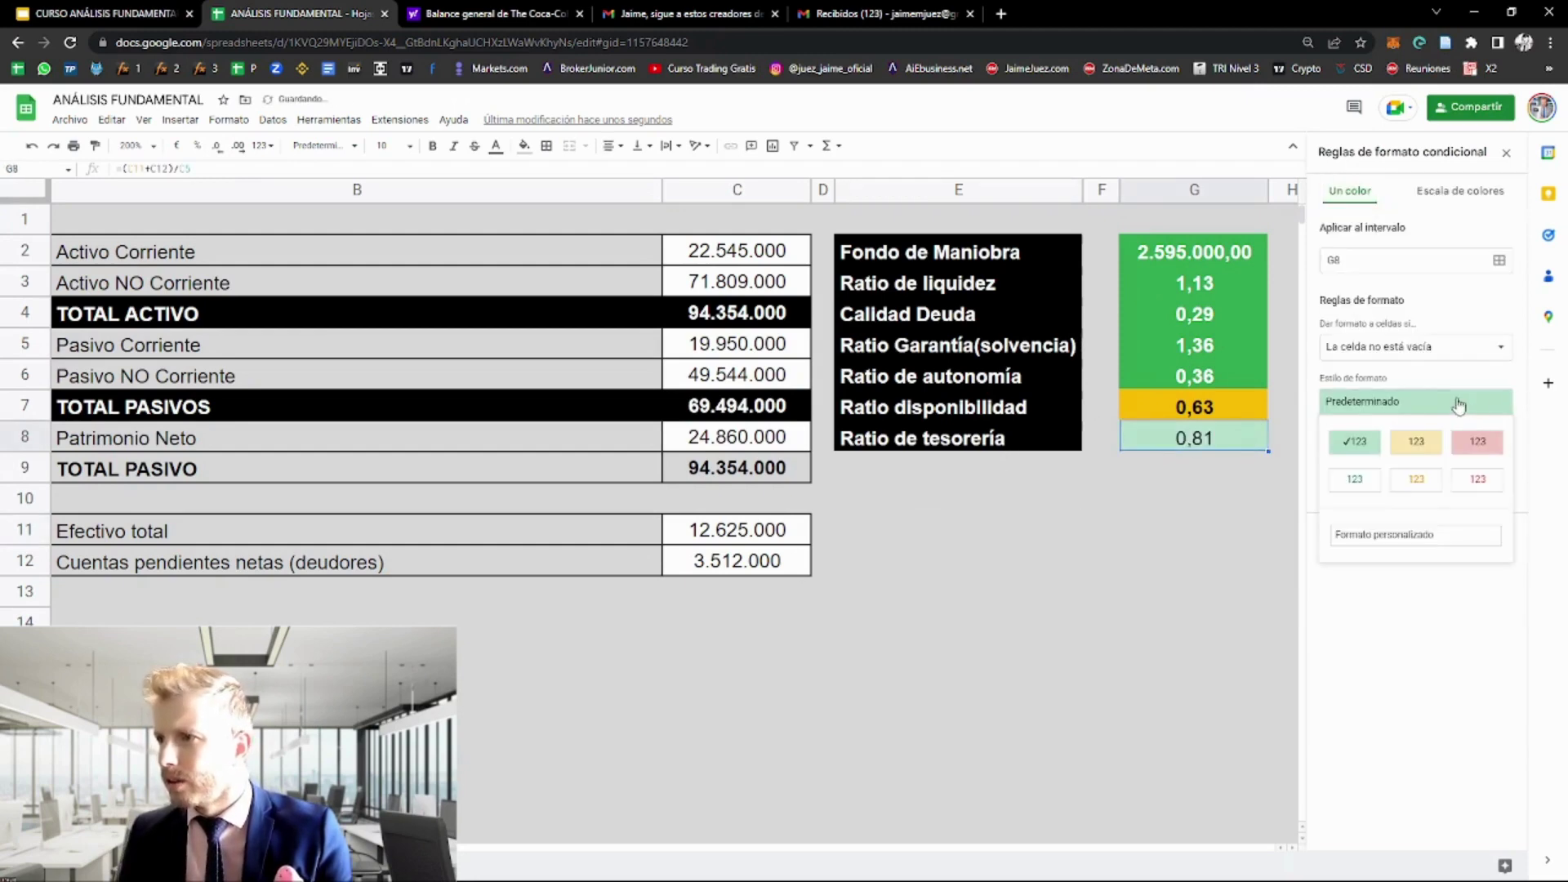
pyautogui.click(1453, 405)
pyautogui.click(1401, 350)
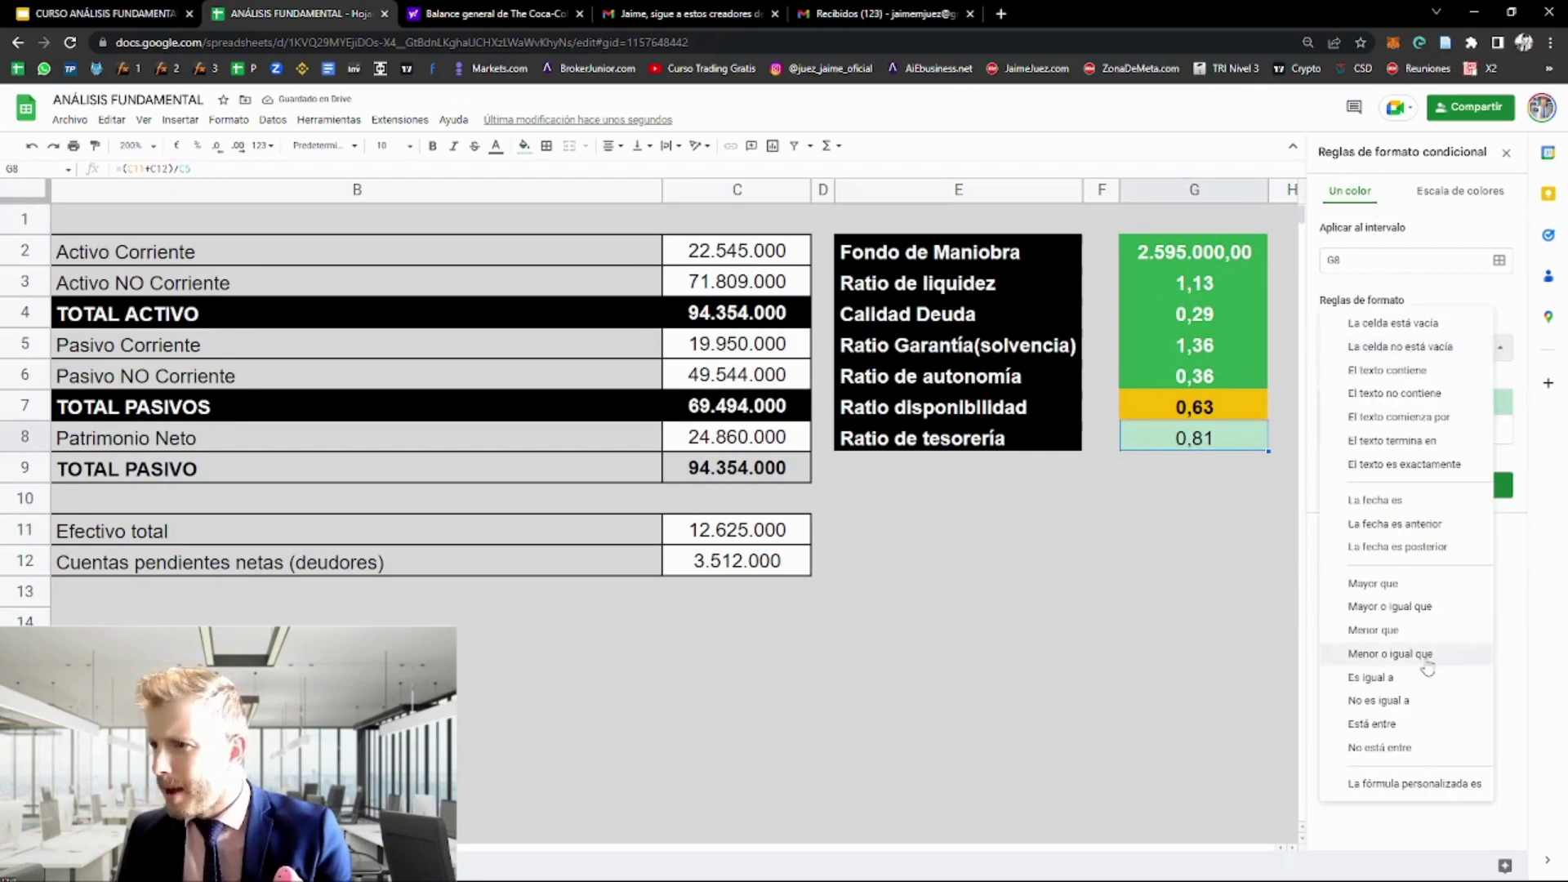
pyautogui.click(1388, 631)
pyautogui.click(1352, 380)
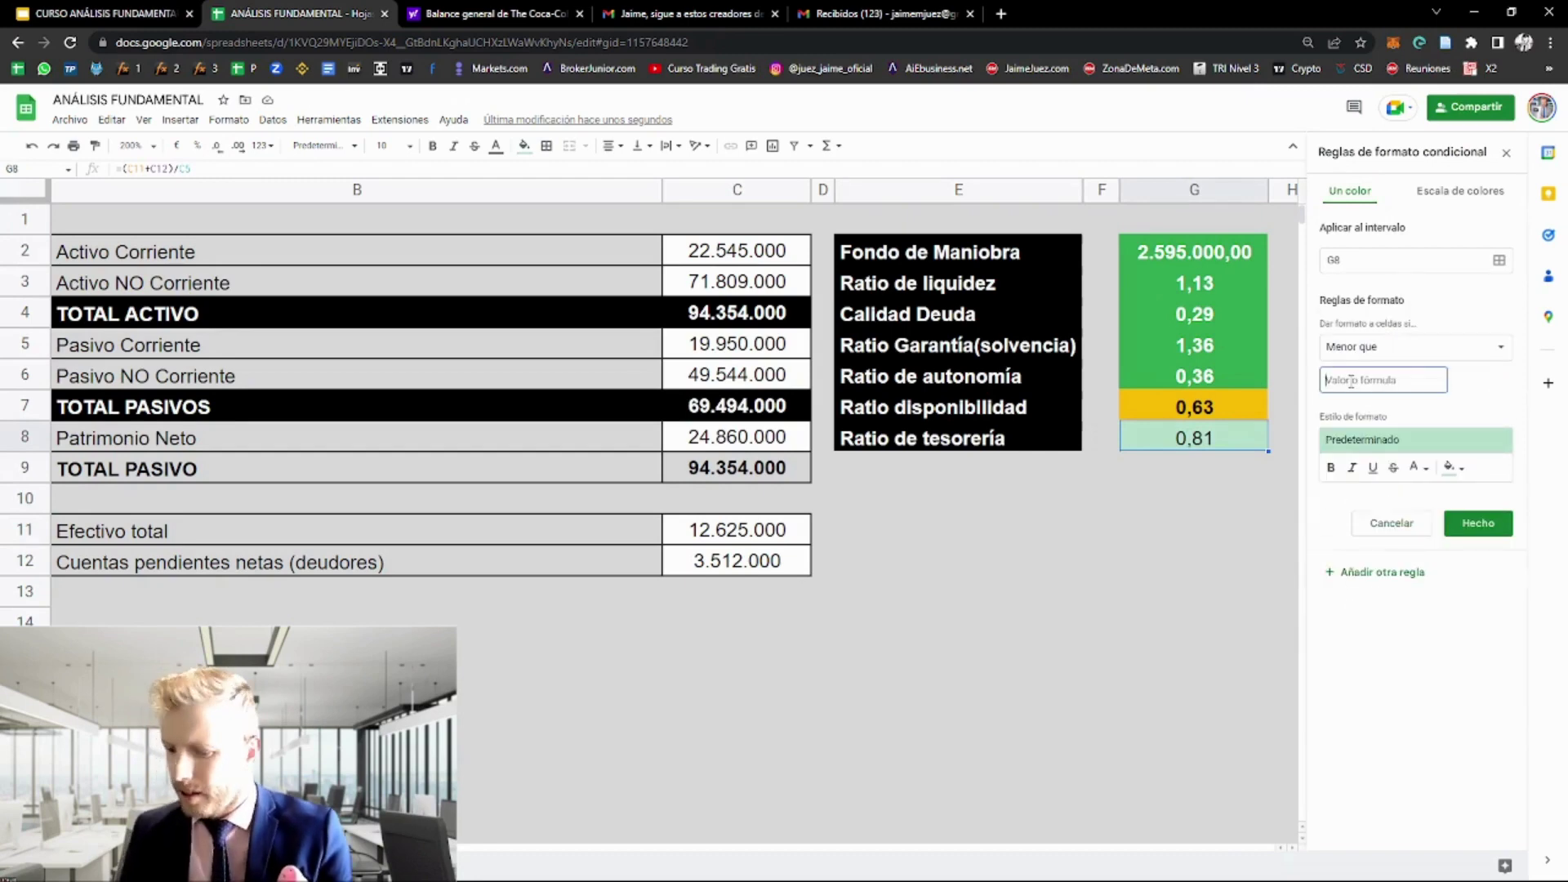
pyautogui.write('0,7')
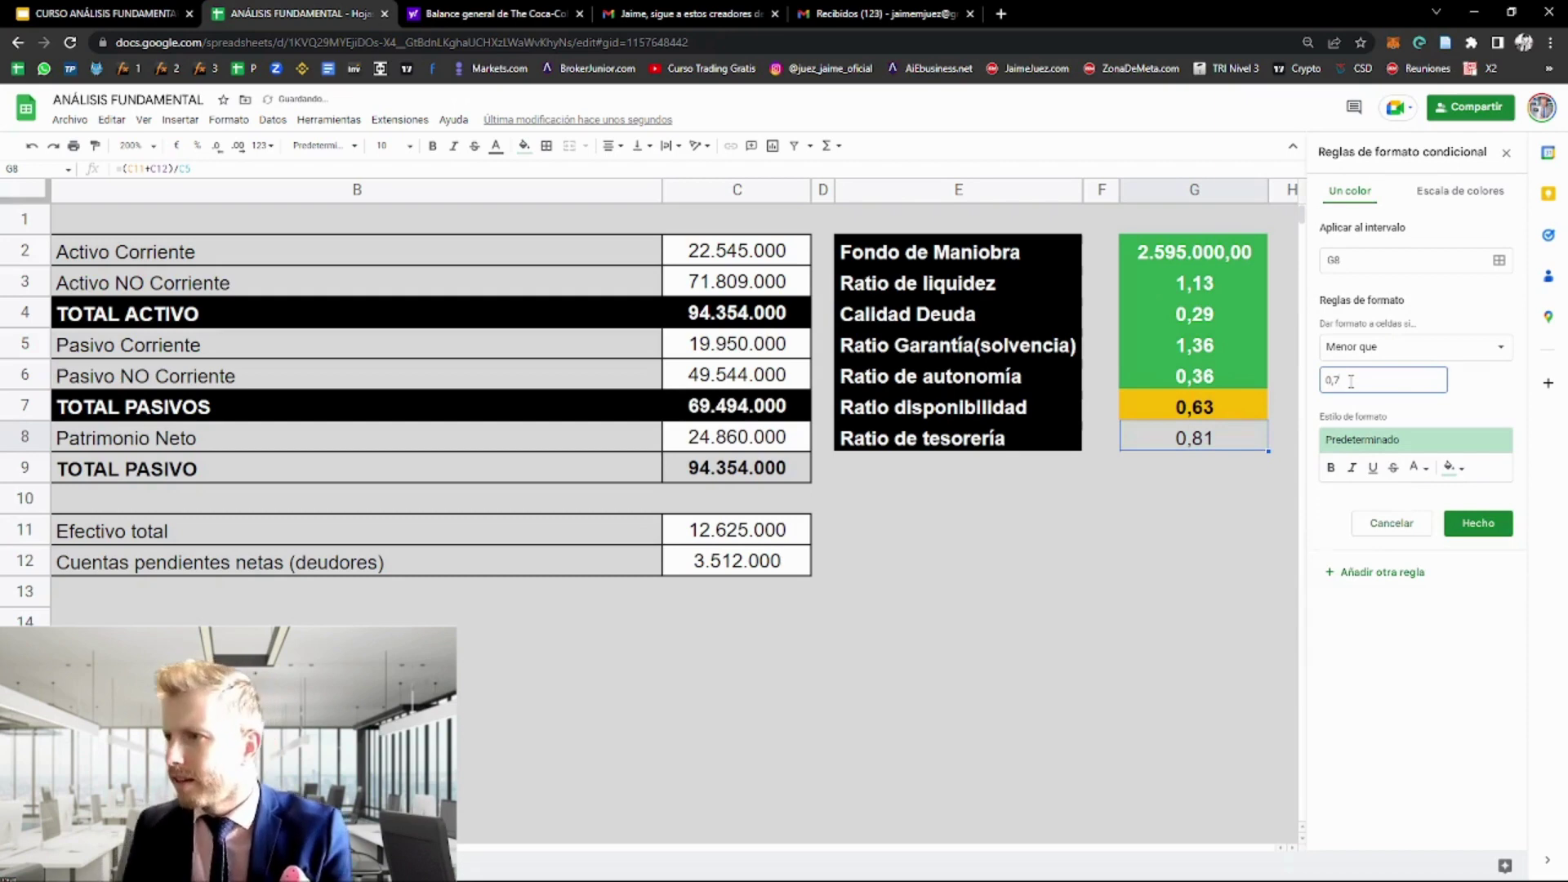
# Style the G8 rule for values below 0,7 with a red fill and bold white text
pyautogui.click(1454, 467)
pyautogui.click(1366, 651)
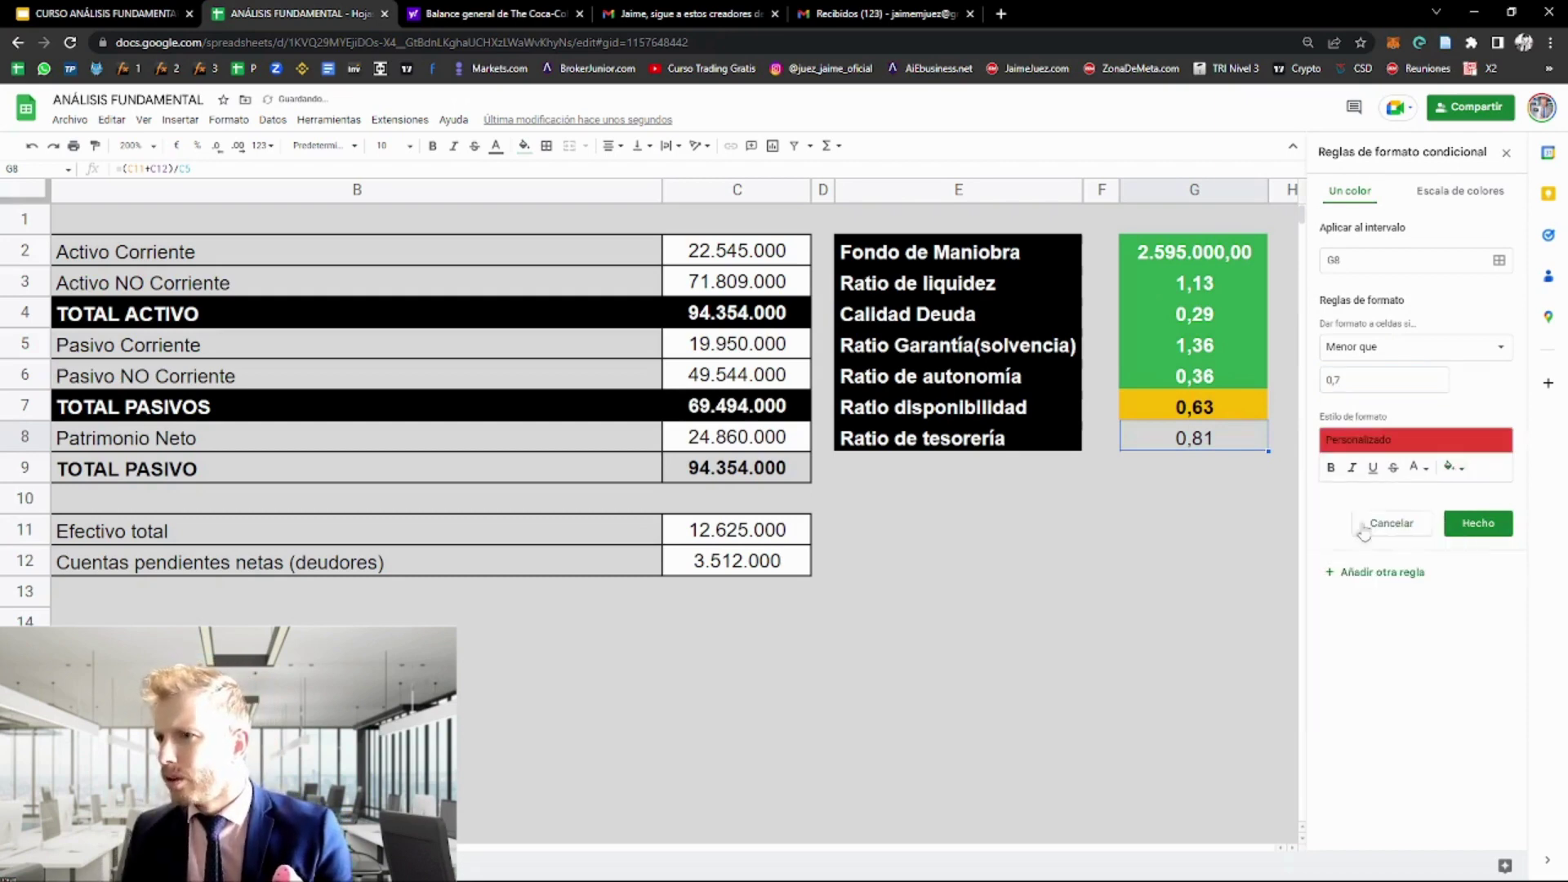
pyautogui.click(1332, 467)
pyautogui.click(1419, 468)
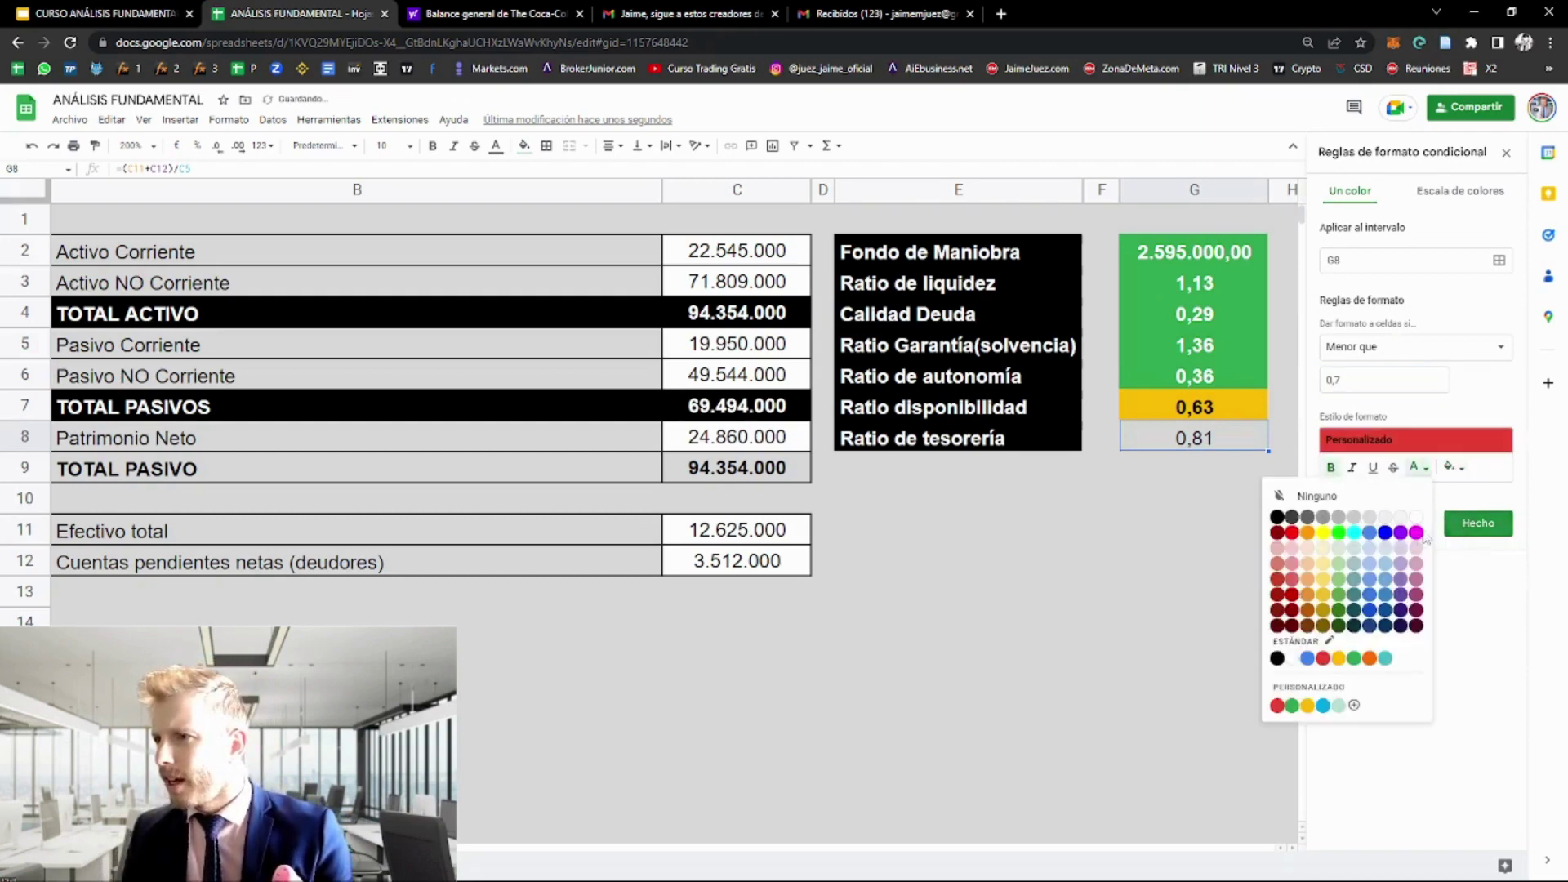
pyautogui.click(1416, 516)
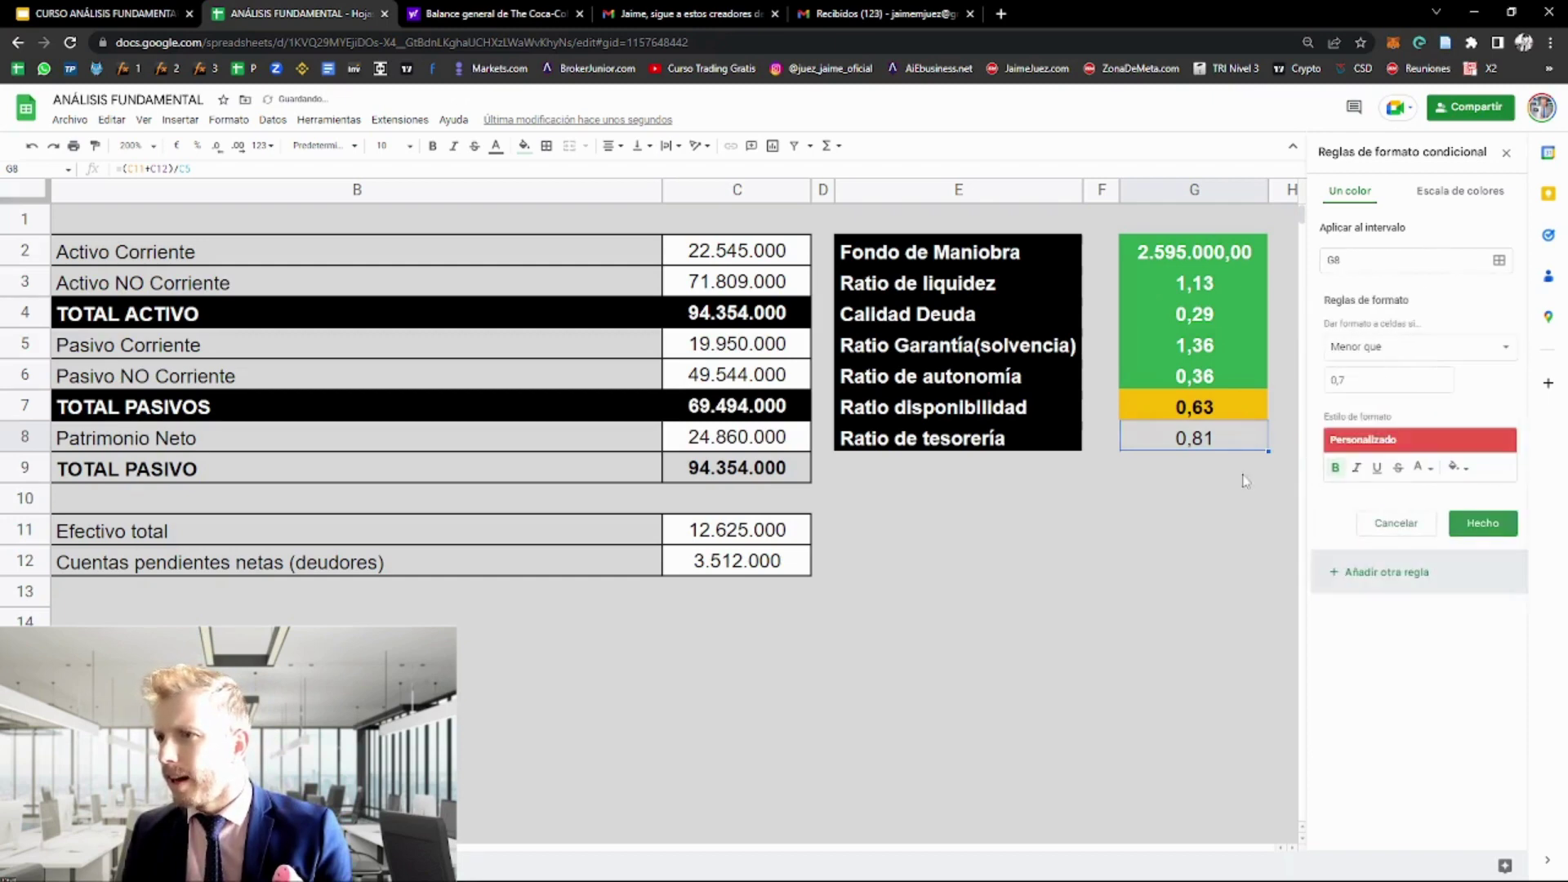
# Add a conditional formatting rule on G8 for values between 0,7 and 1, styled with a green fill and white text
pyautogui.moveTo(977, 441)
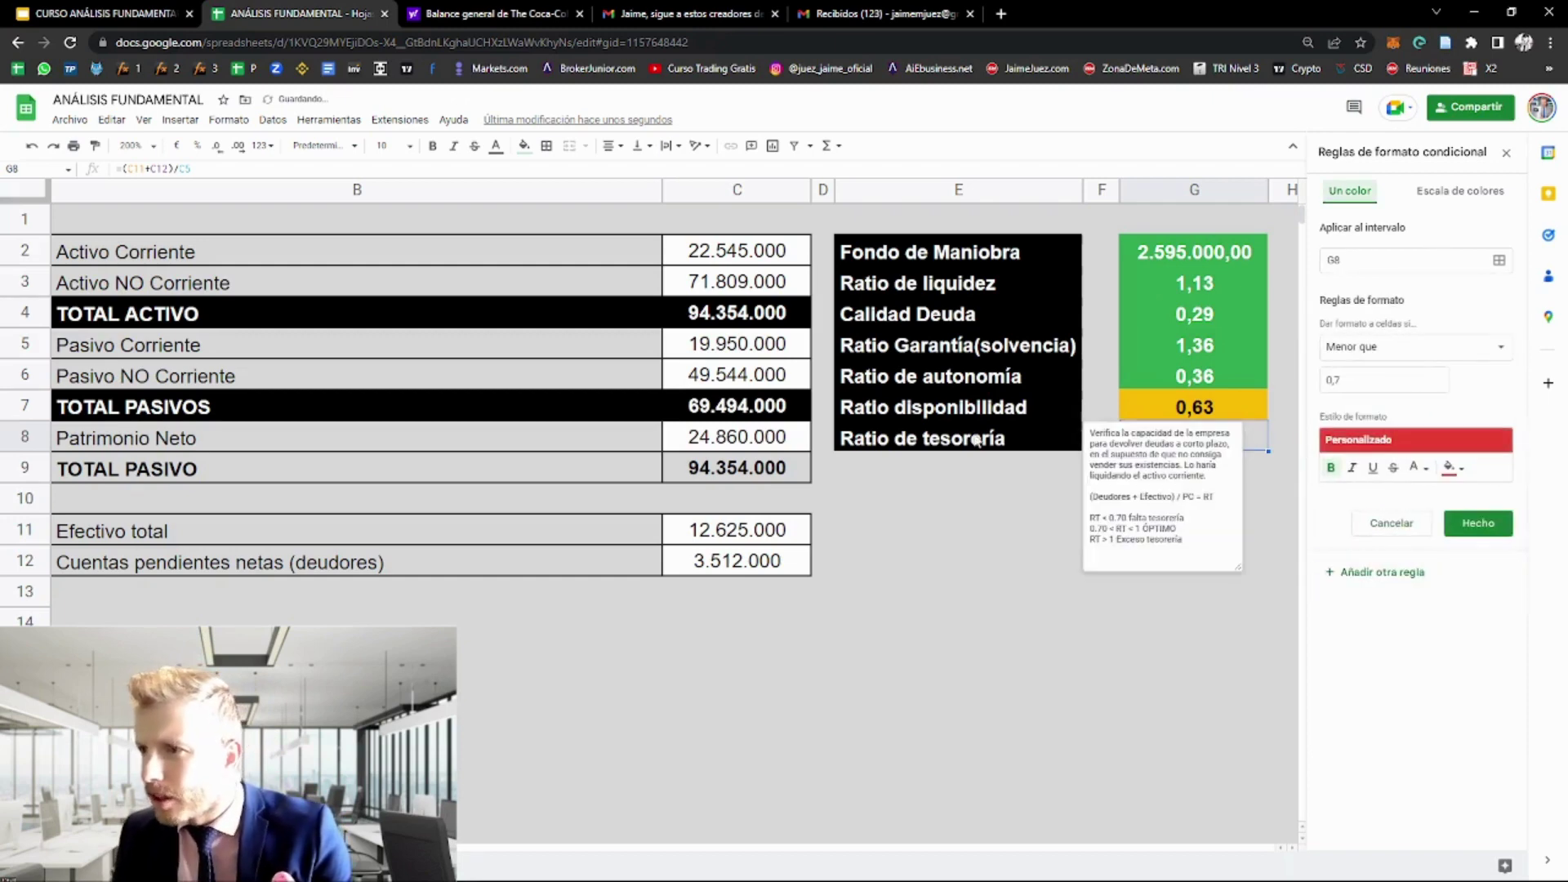
pyautogui.click(1389, 352)
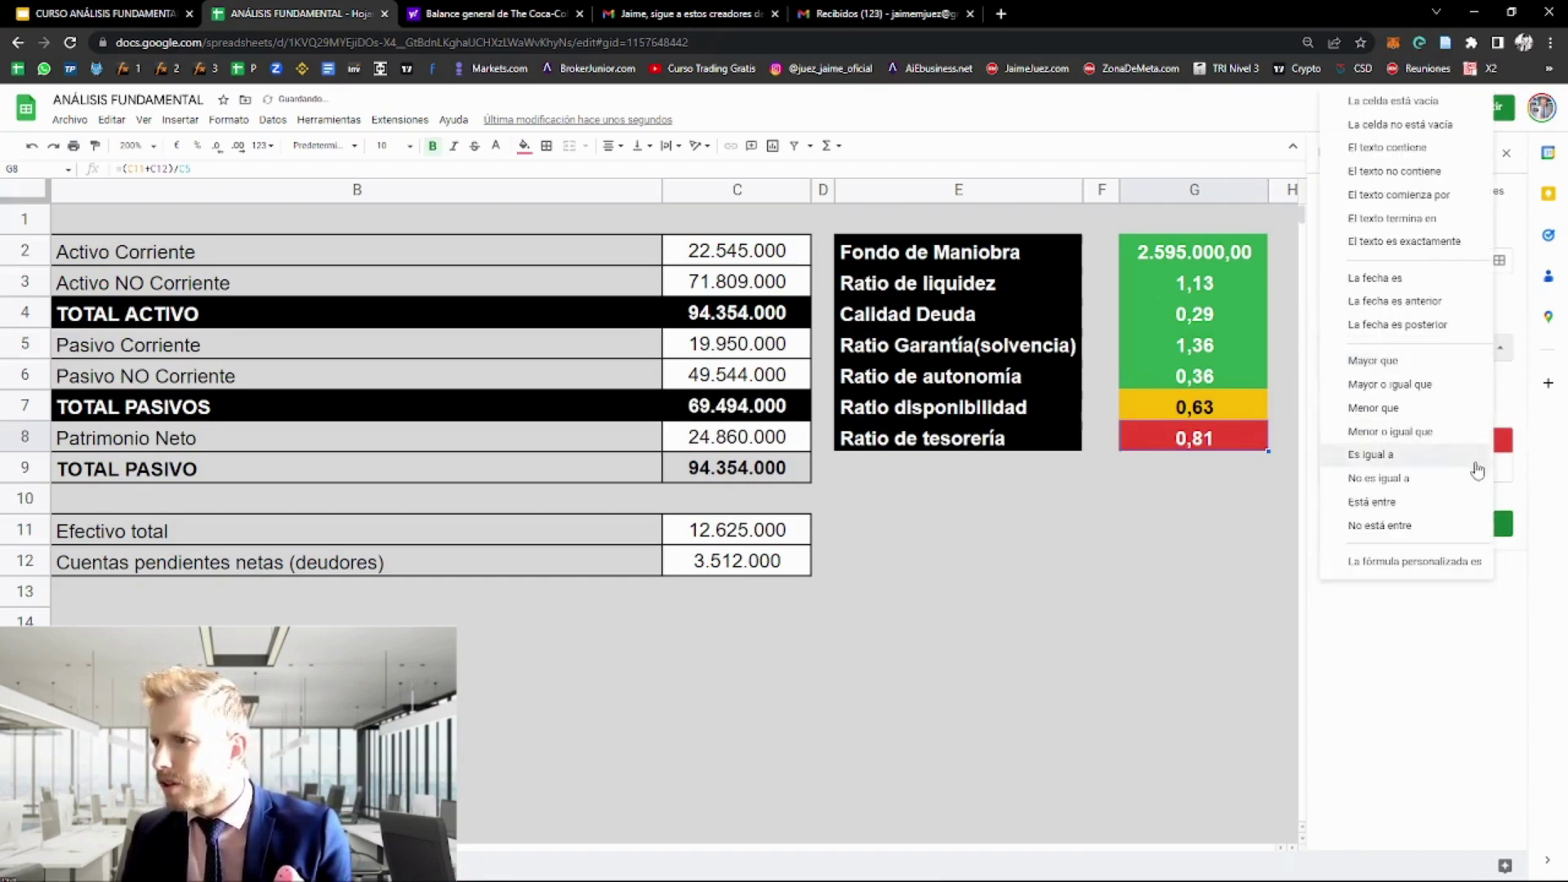
pyautogui.click(1419, 502)
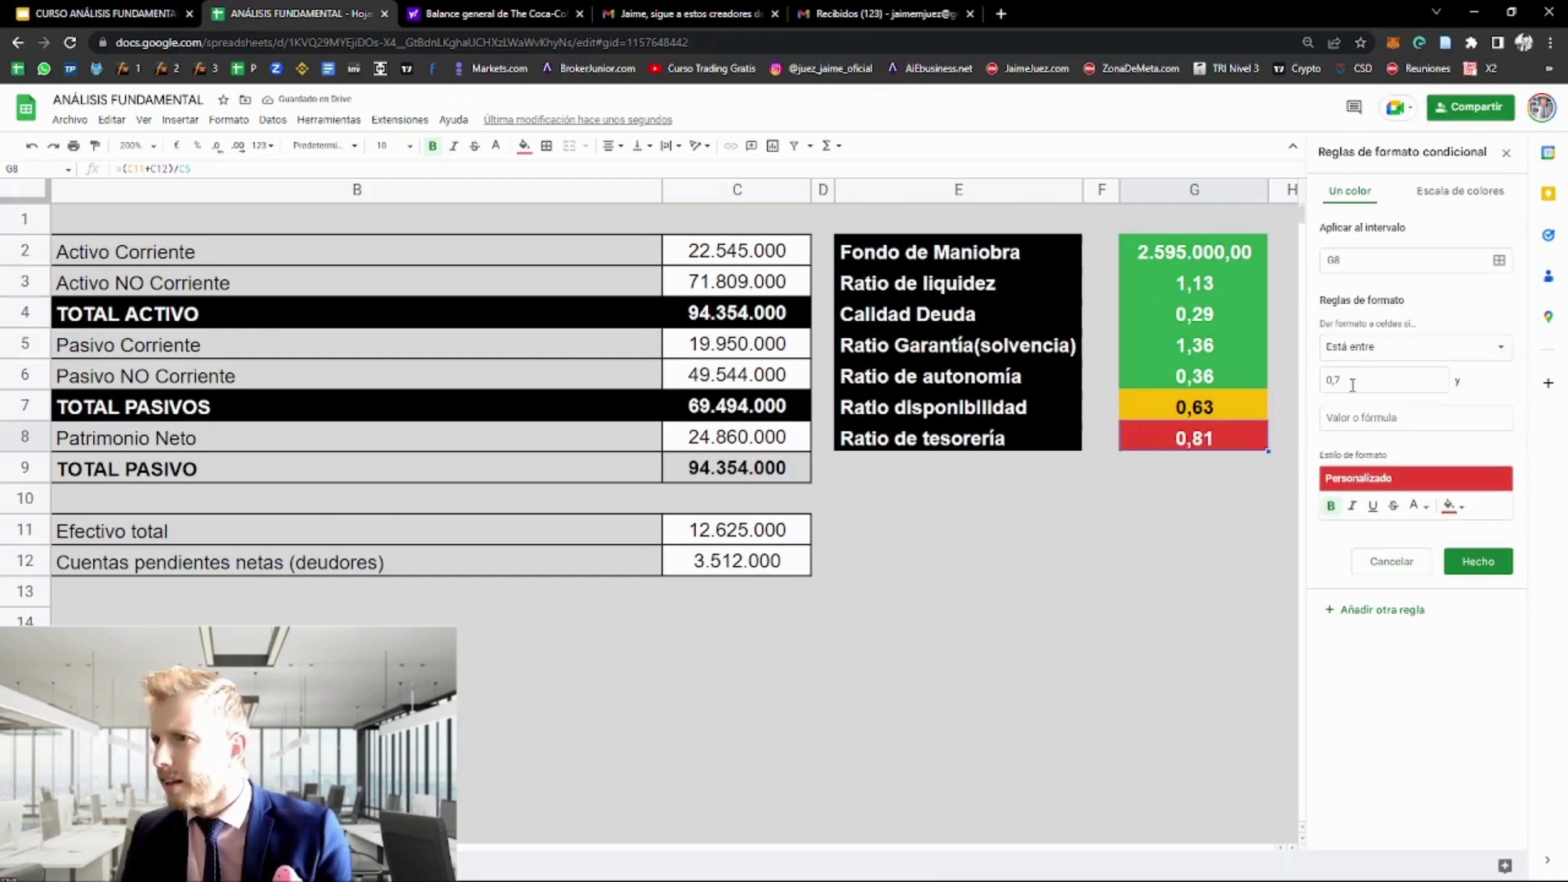
pyautogui.click(1362, 418)
pyautogui.write('1')
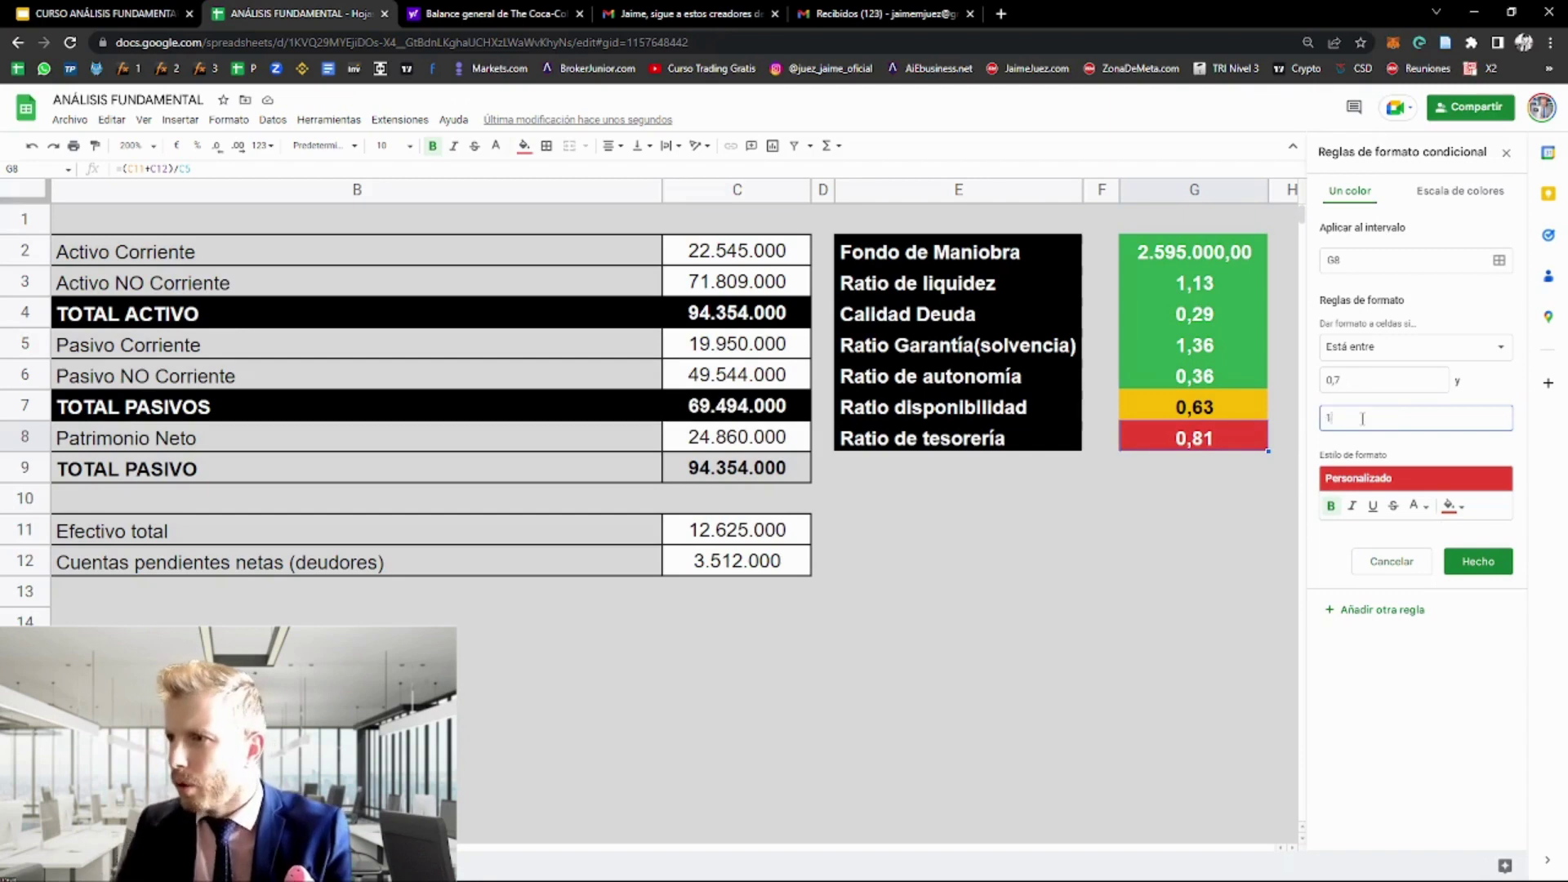
pyautogui.click(1450, 505)
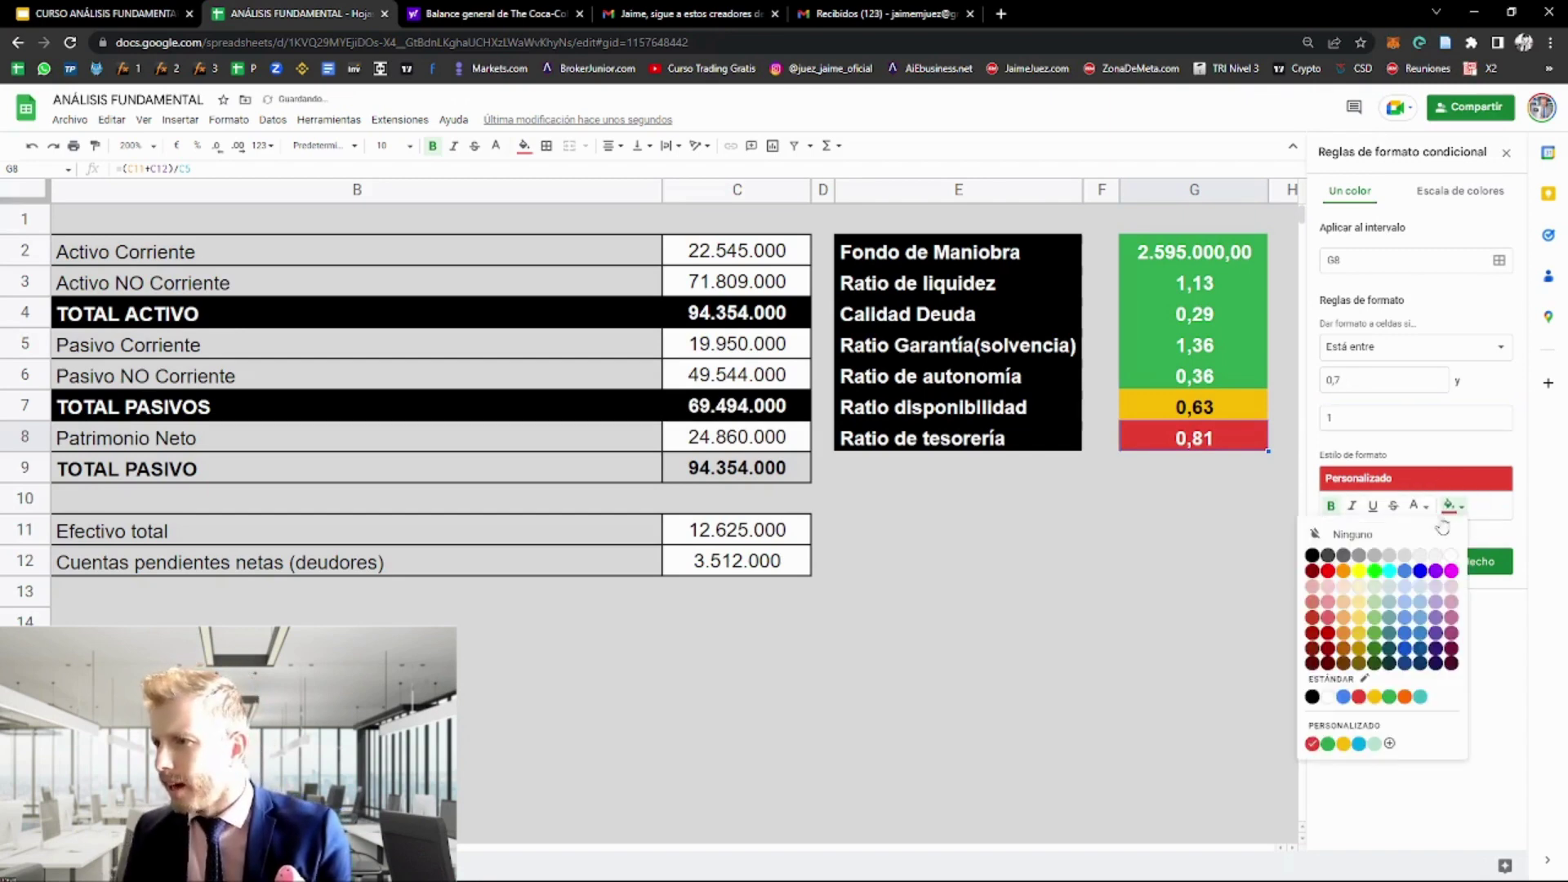
pyautogui.click(1389, 696)
pyautogui.click(1417, 506)
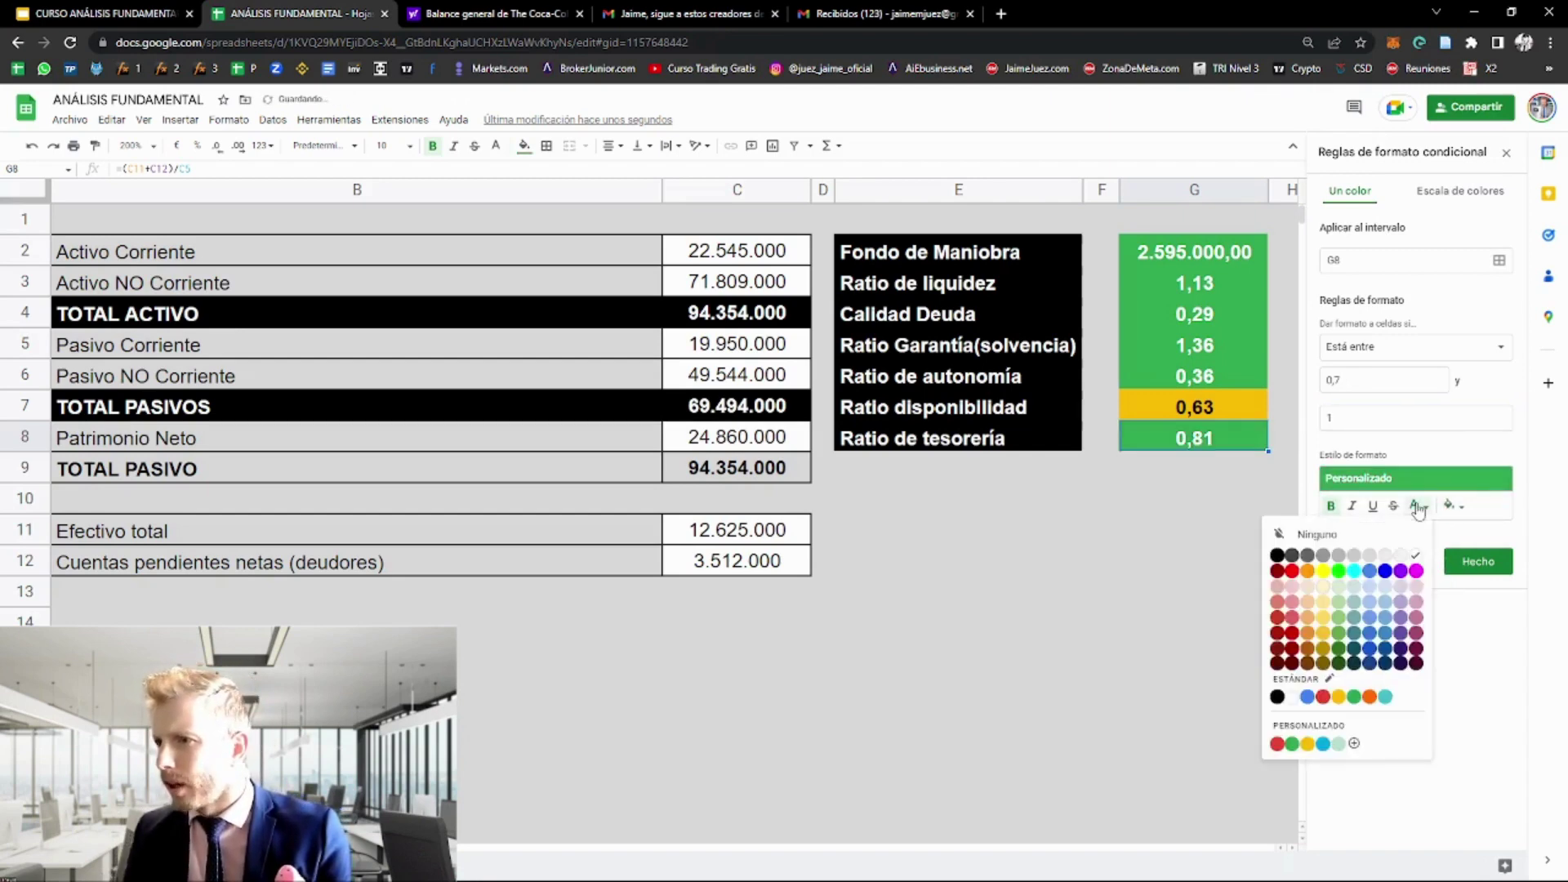
pyautogui.click(1417, 557)
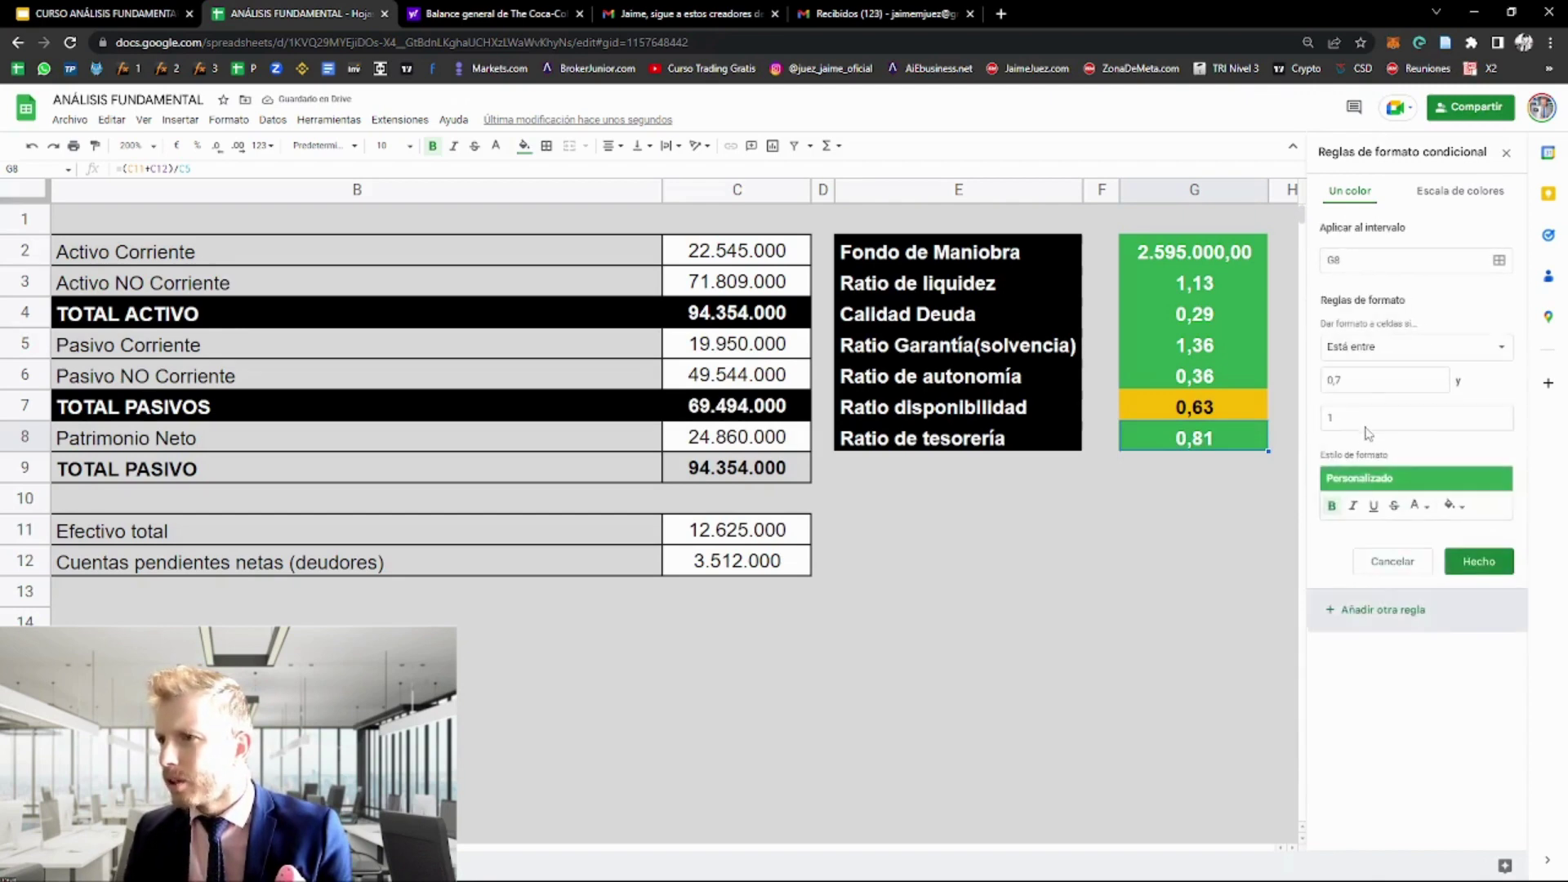
# Add a third rule on G8 for values greater than 1 with a yellow fill and black text, and save the rules
pyautogui.click(1392, 350)
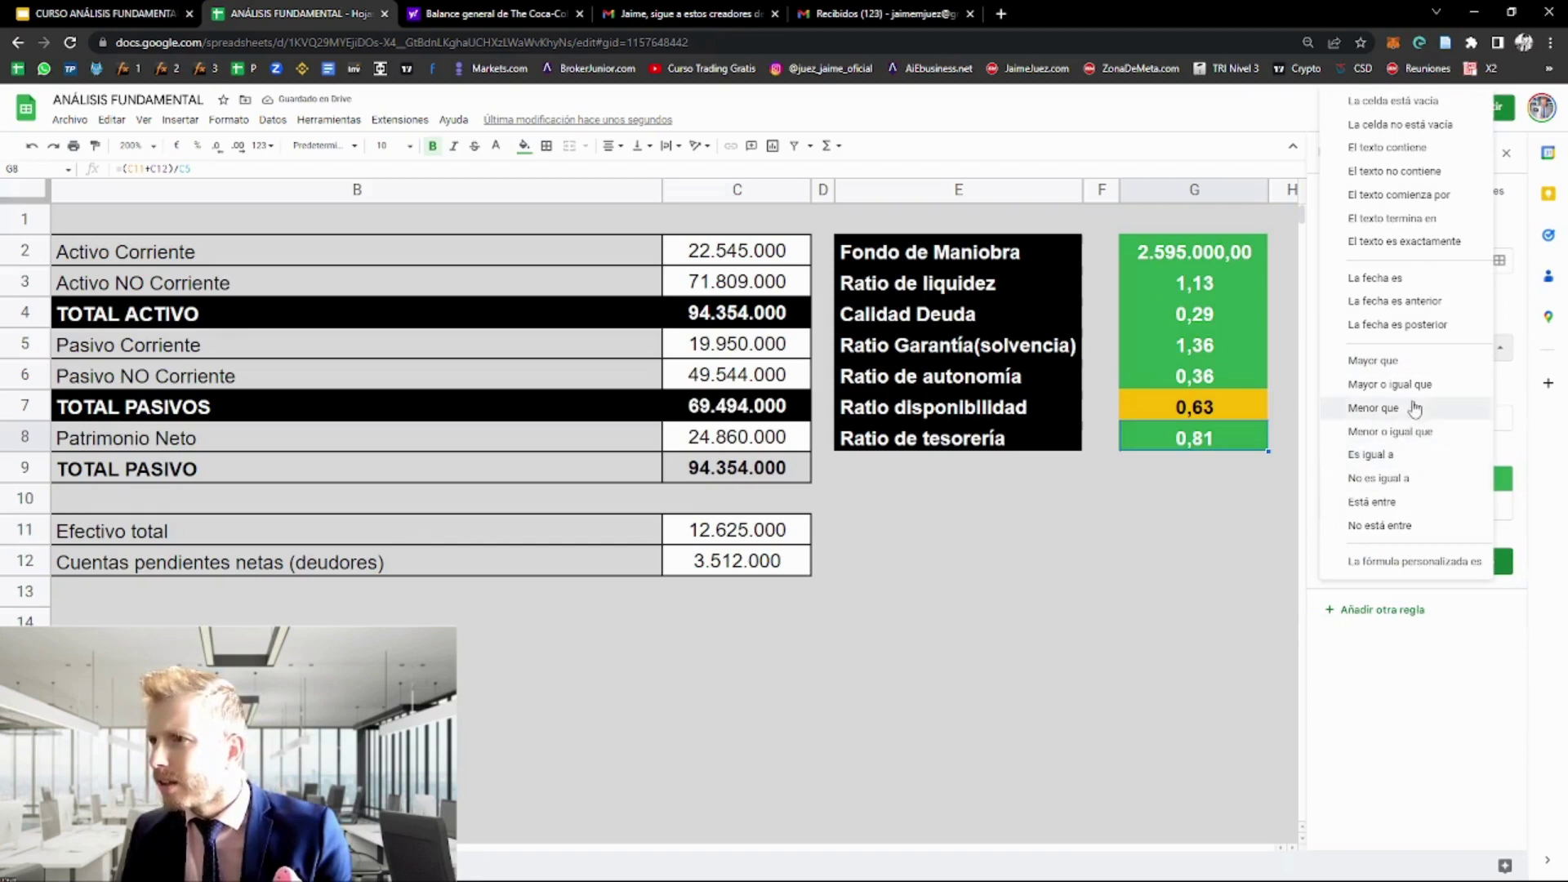
pyautogui.click(1375, 360)
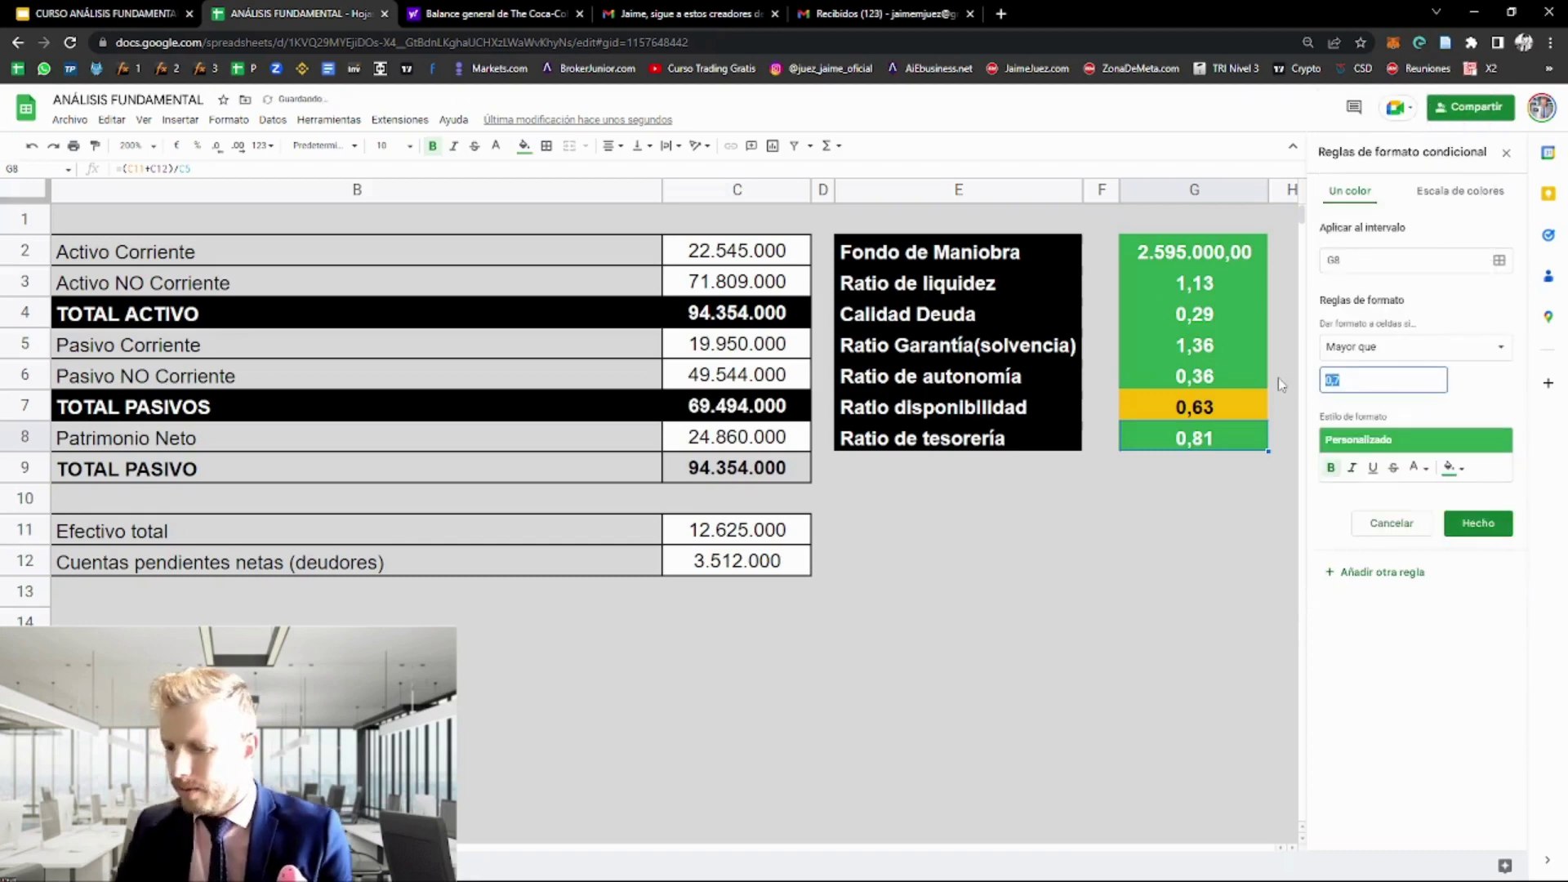
pyautogui.write('1')
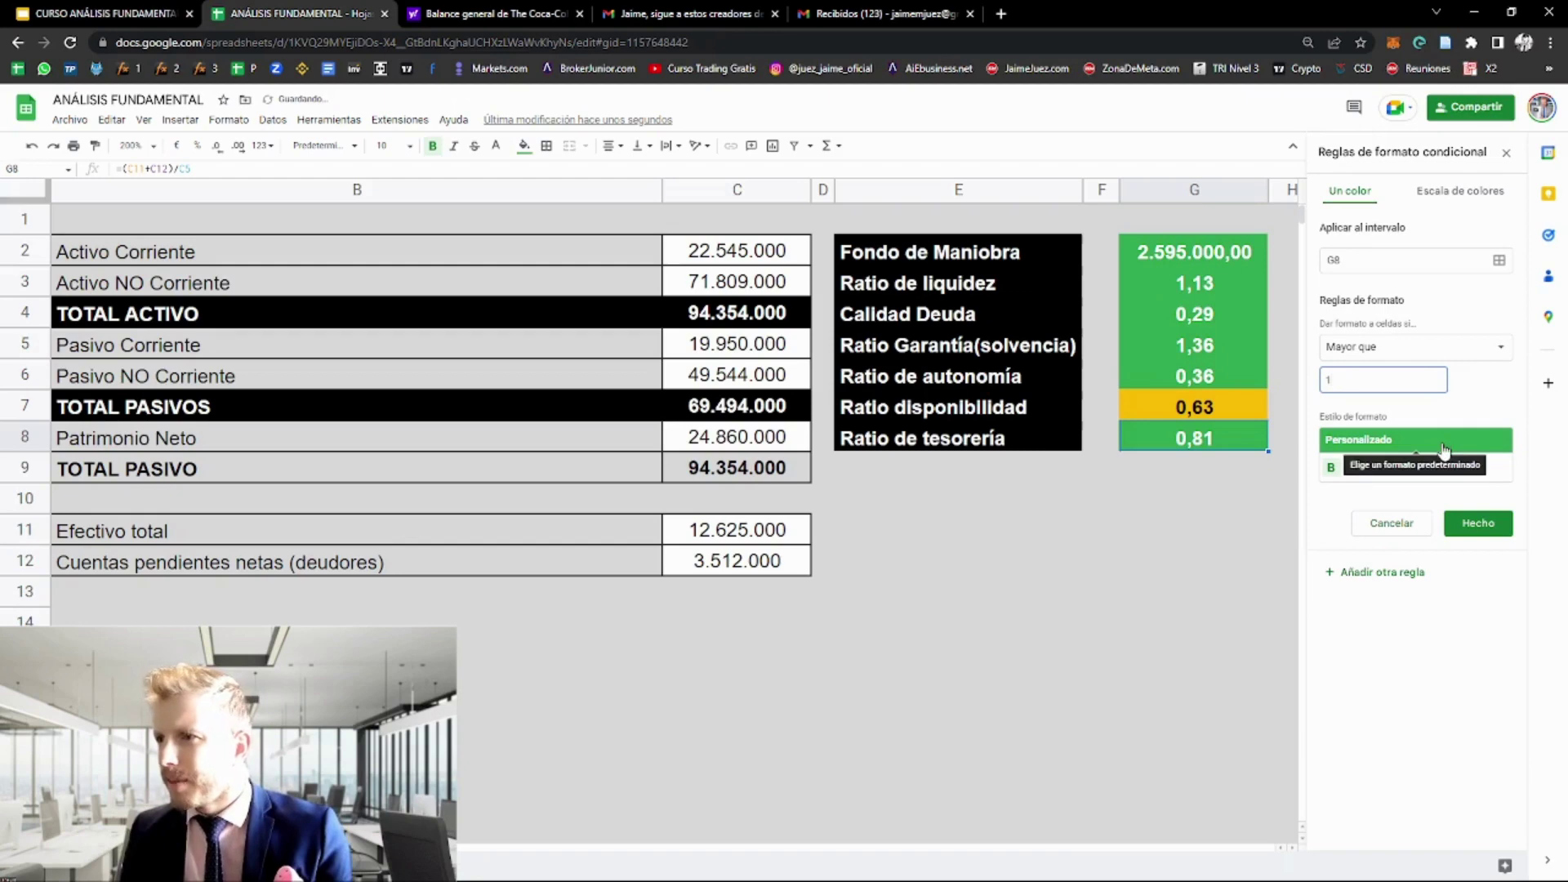
pyautogui.click(1448, 467)
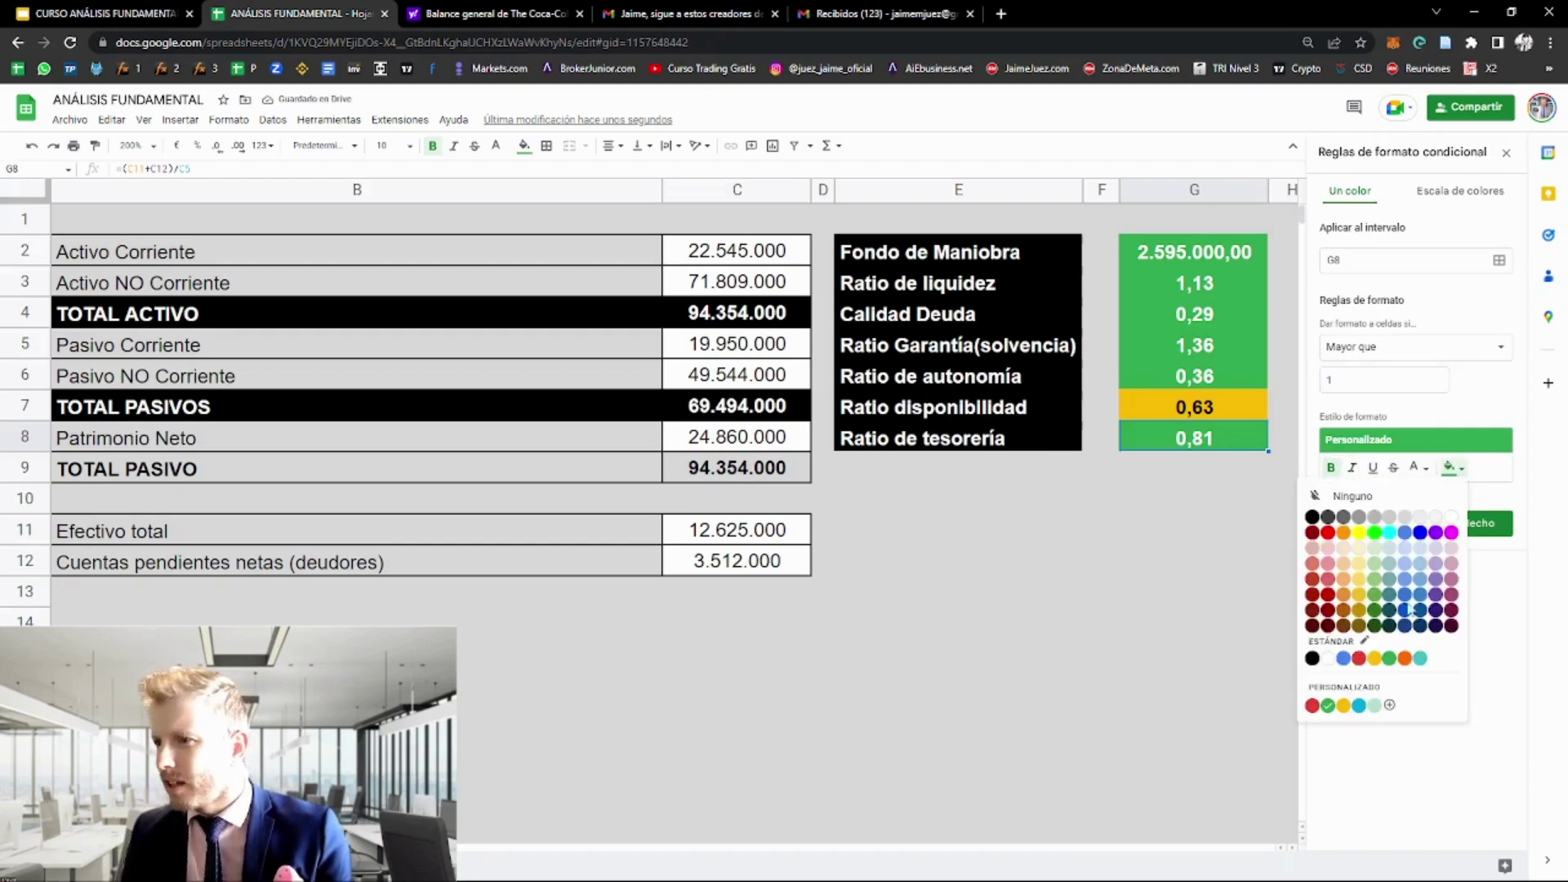
pyautogui.click(1375, 658)
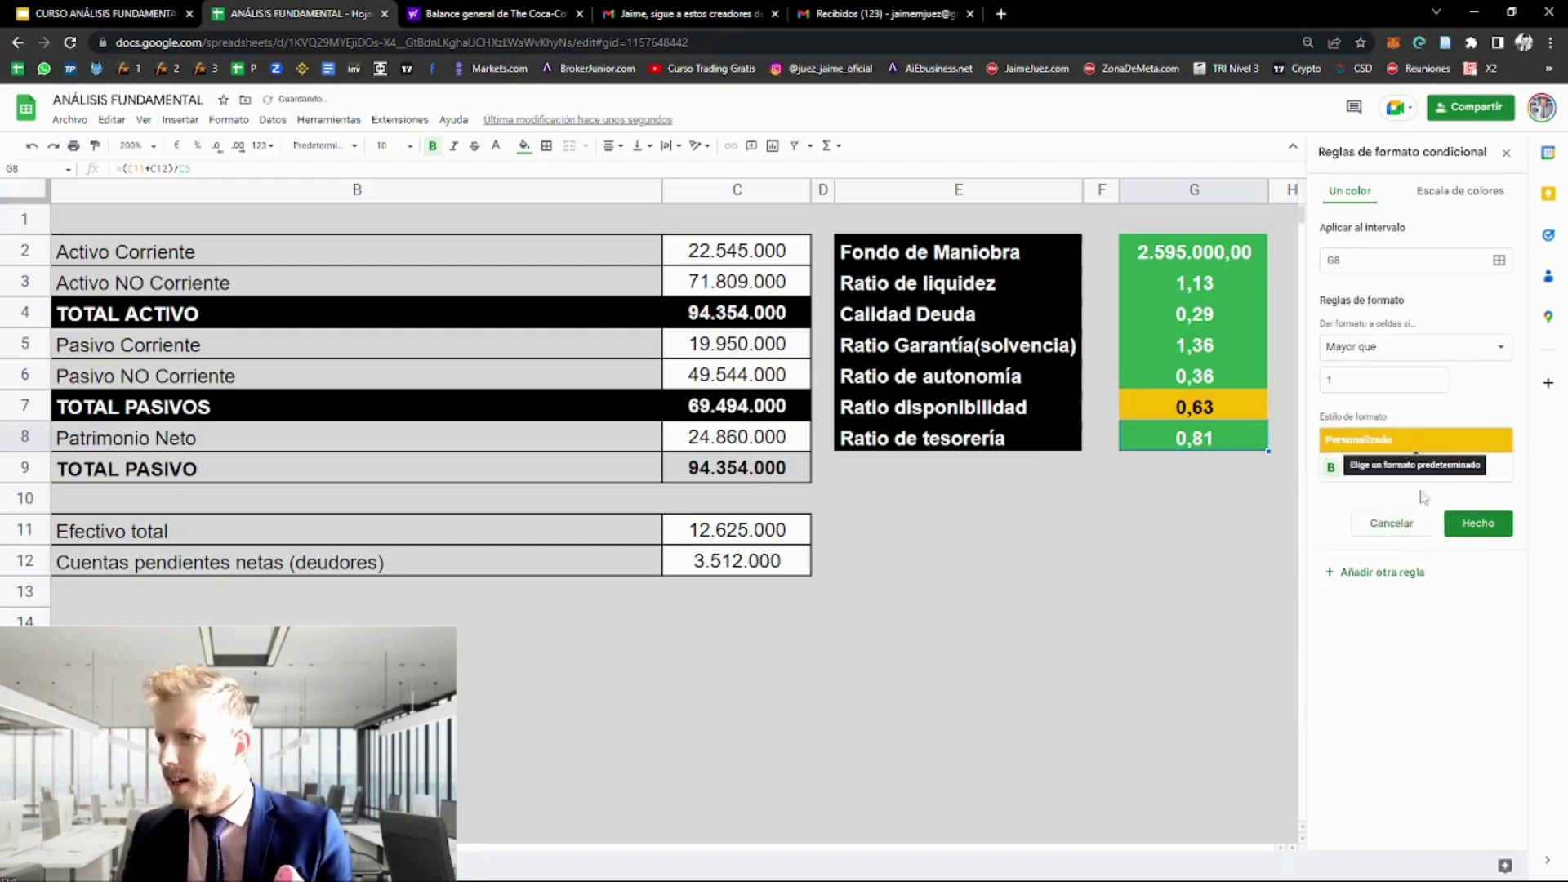
pyautogui.click(1419, 469)
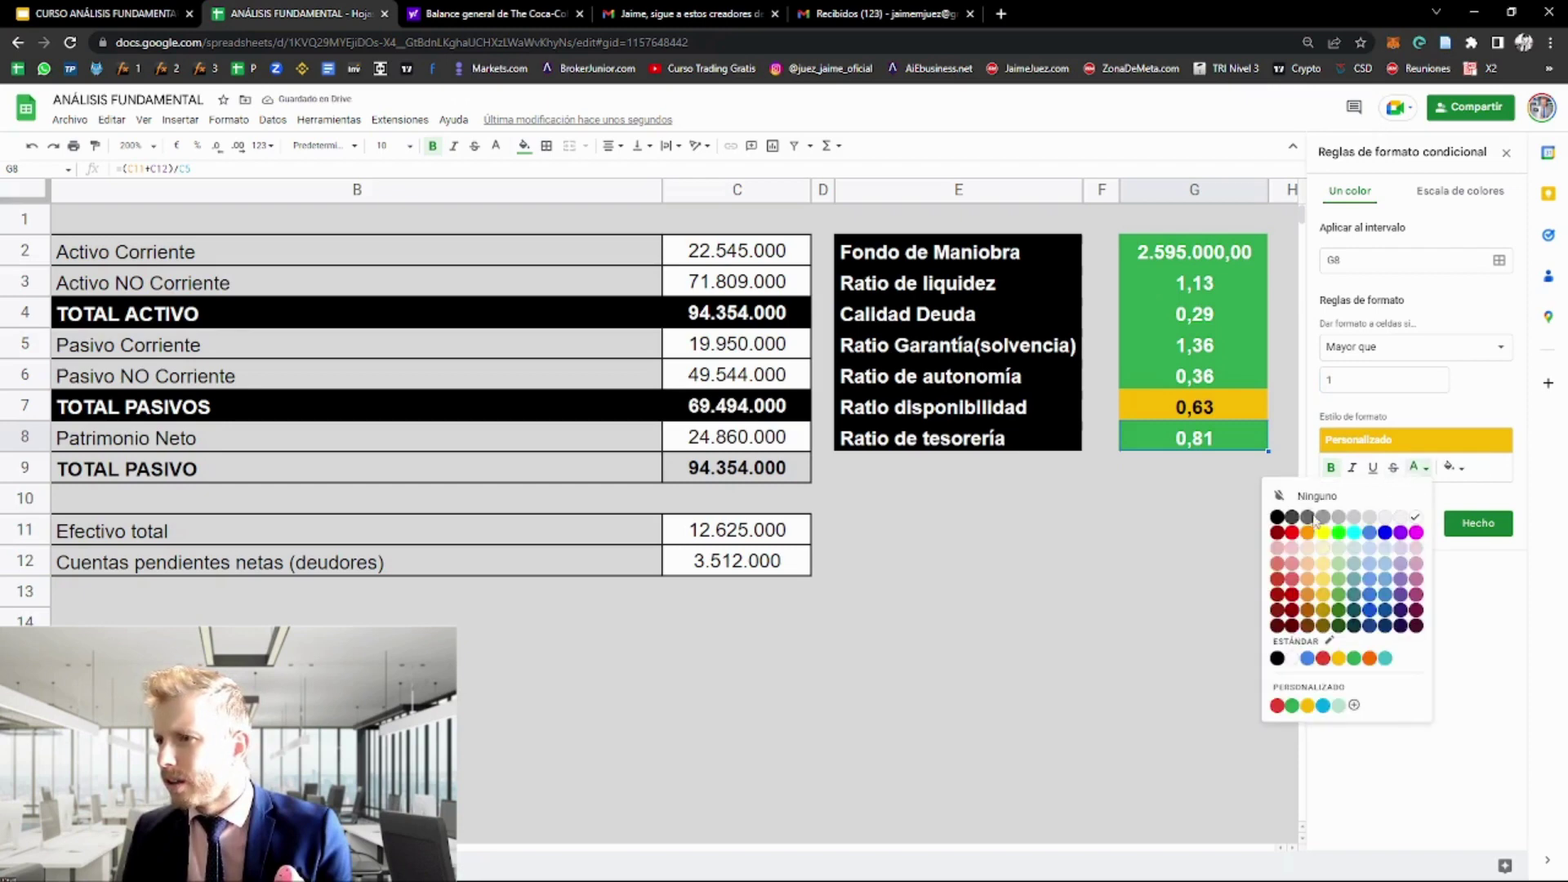
pyautogui.click(1282, 523)
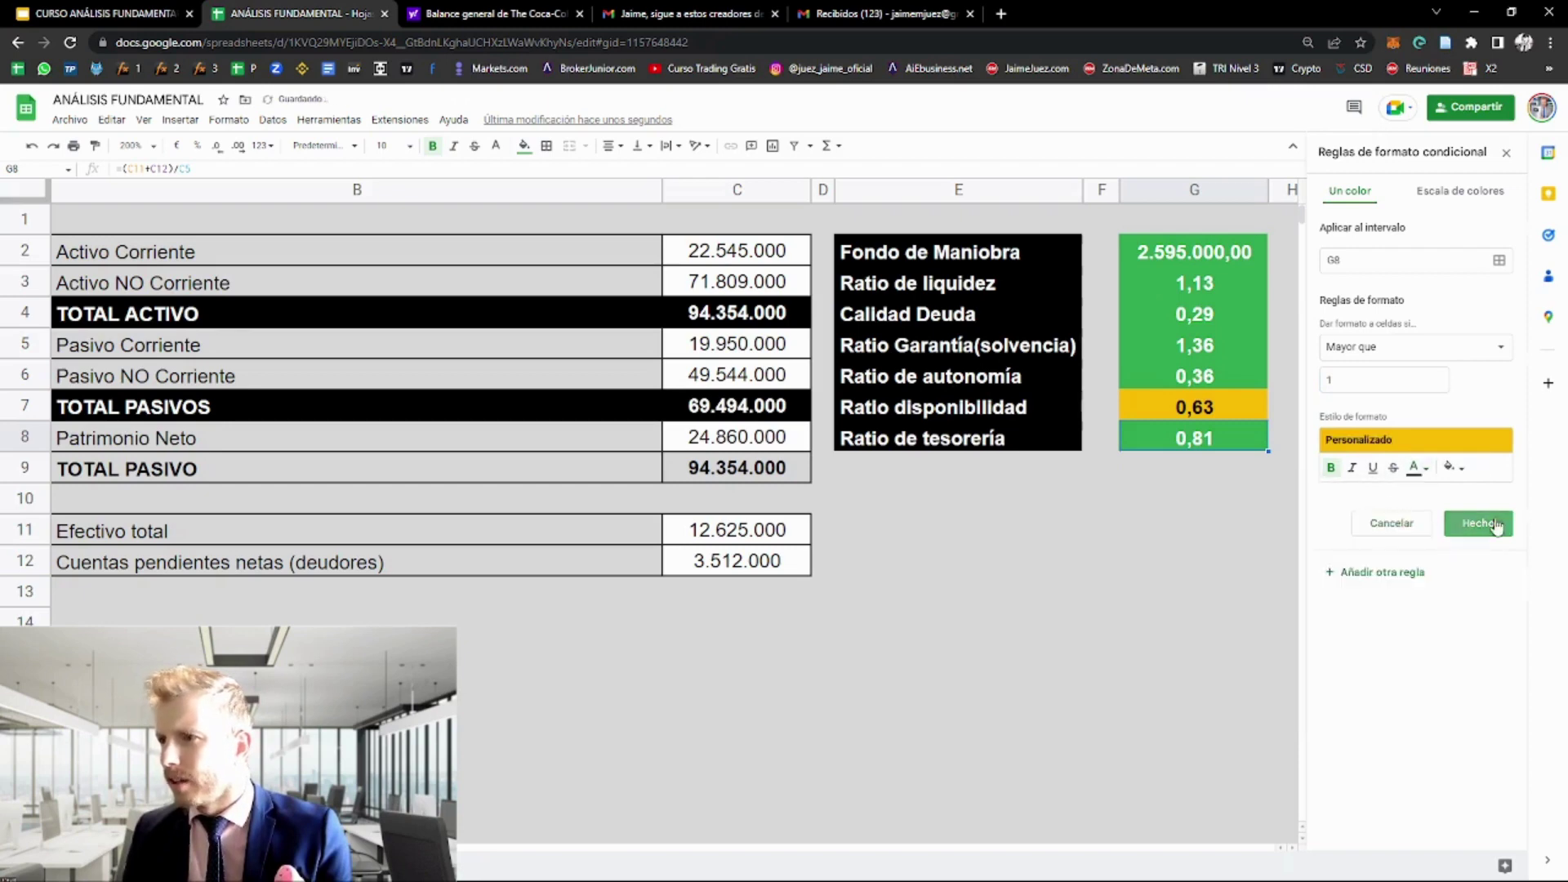
pyautogui.click(1478, 522)
pyautogui.click(1216, 531)
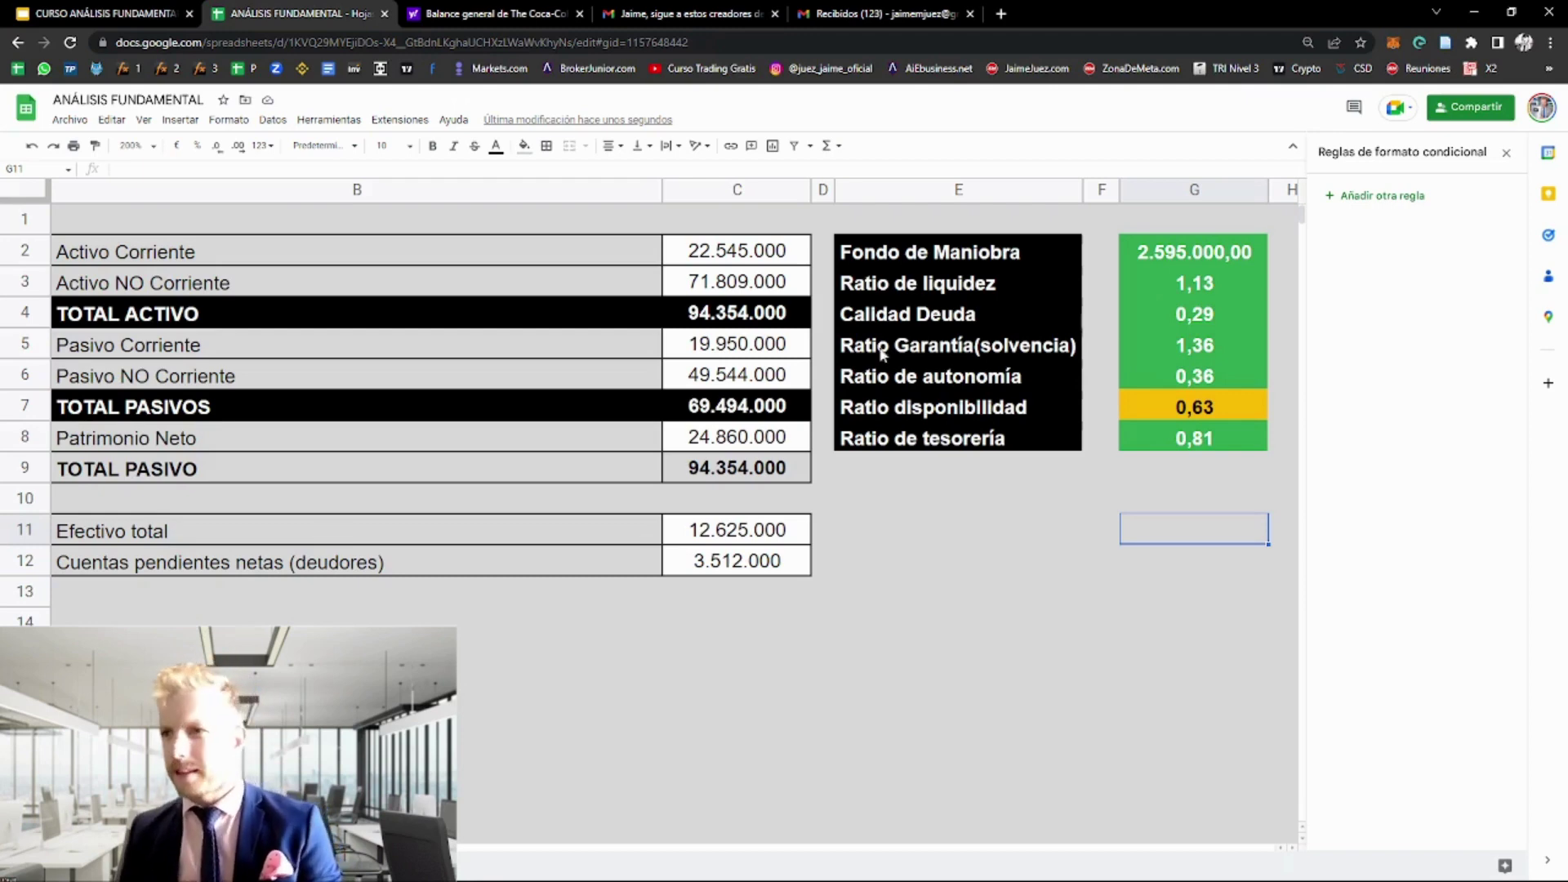
pyautogui.moveTo(943, 431)
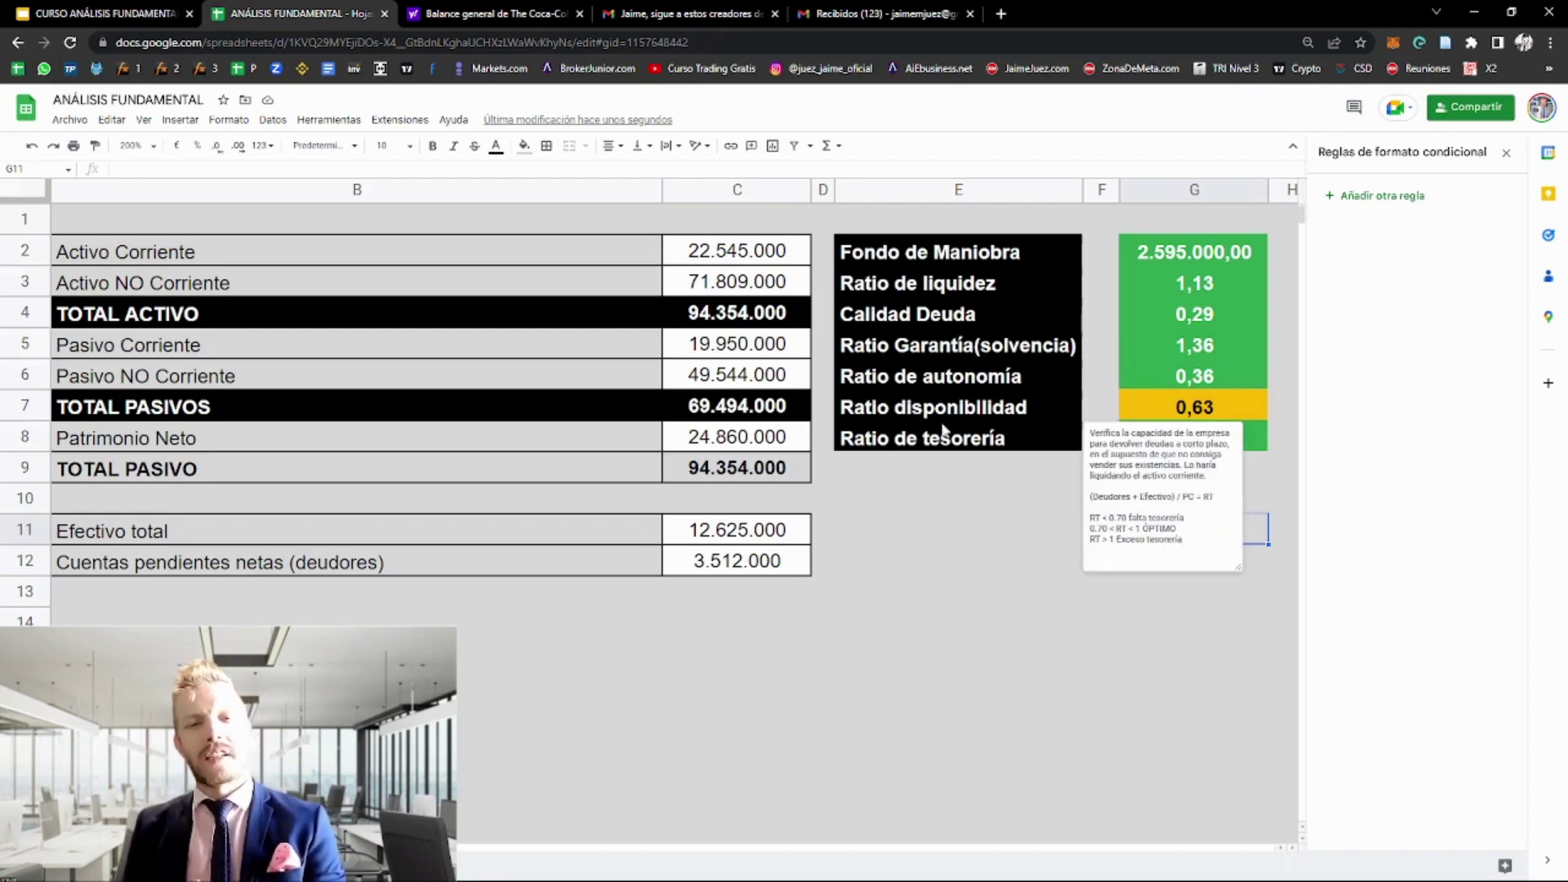